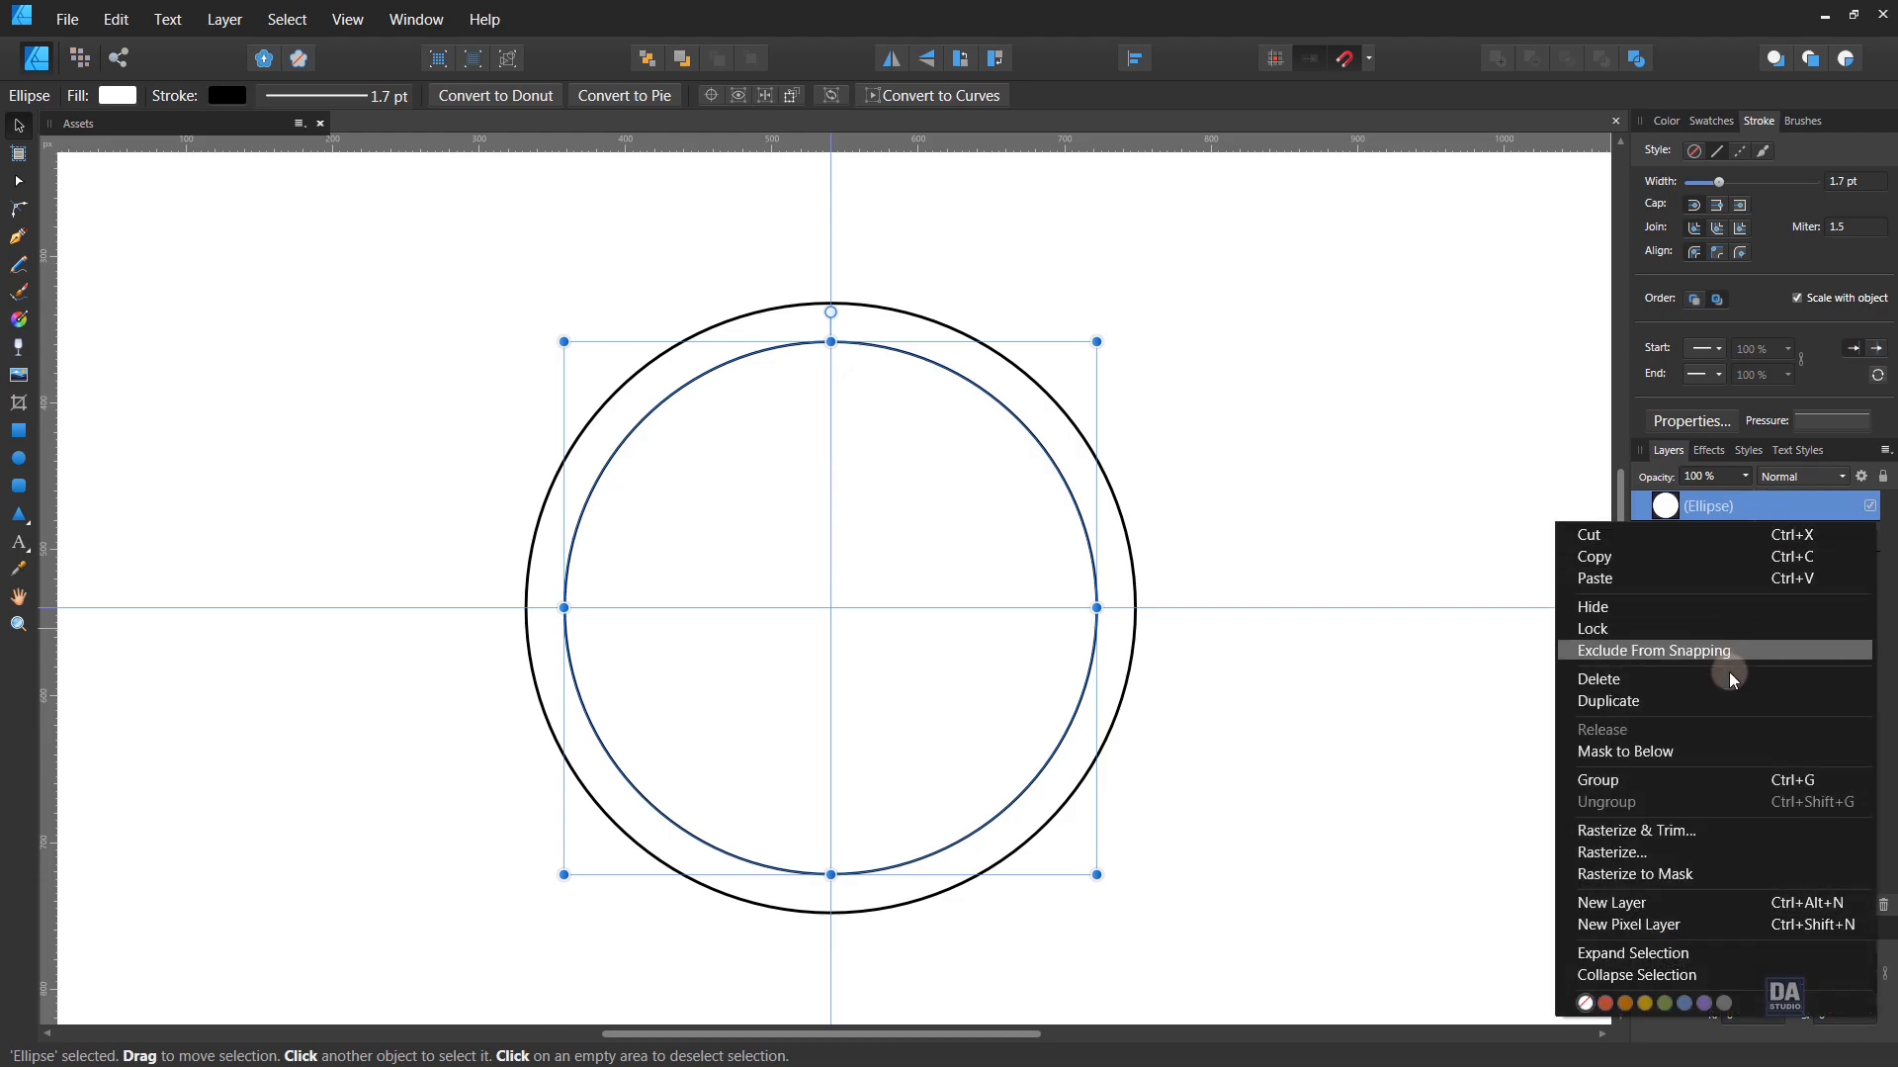
- Duplicate the inner circle into a smaller third circle and fill the middle circle dark blue
{"action": "left_click", "coordinate": [1718, 700]}
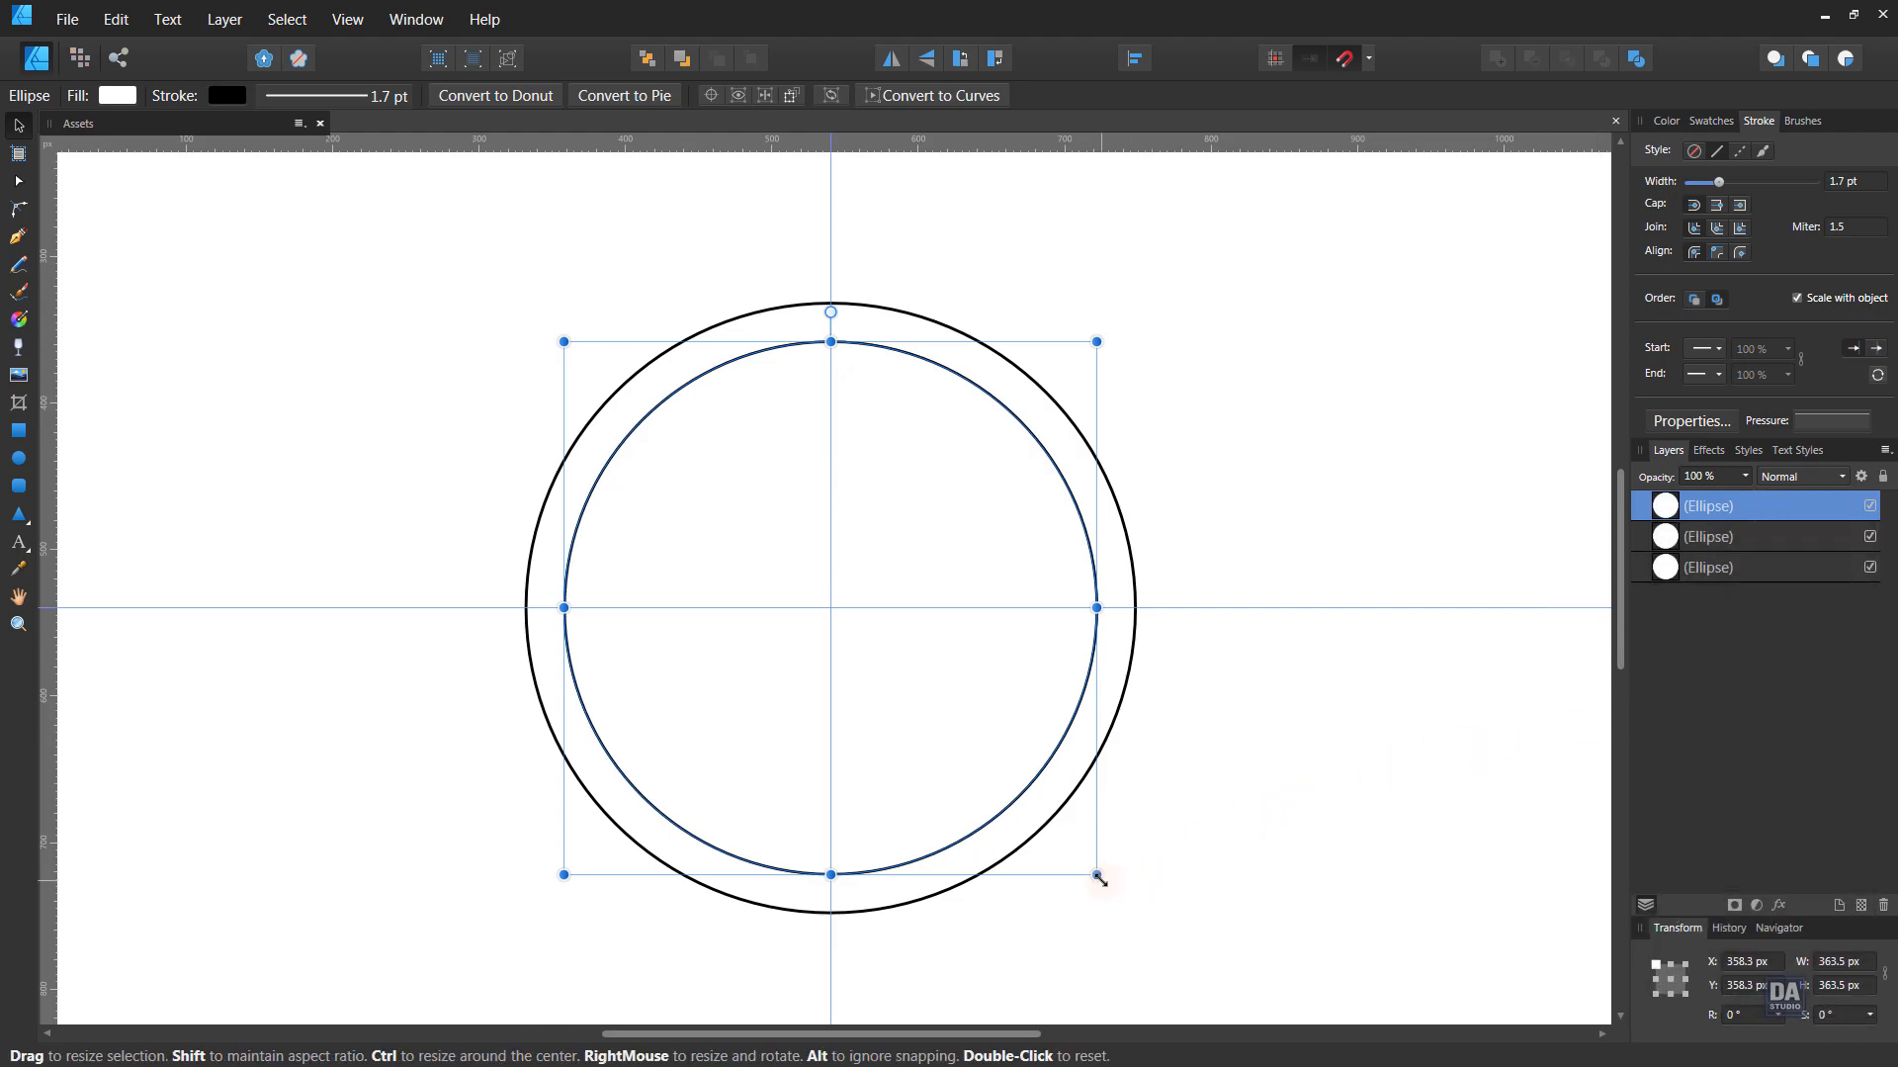
{"action": "left_click_drag", "start_coordinate": [1098, 876], "coordinate": [980, 813]}
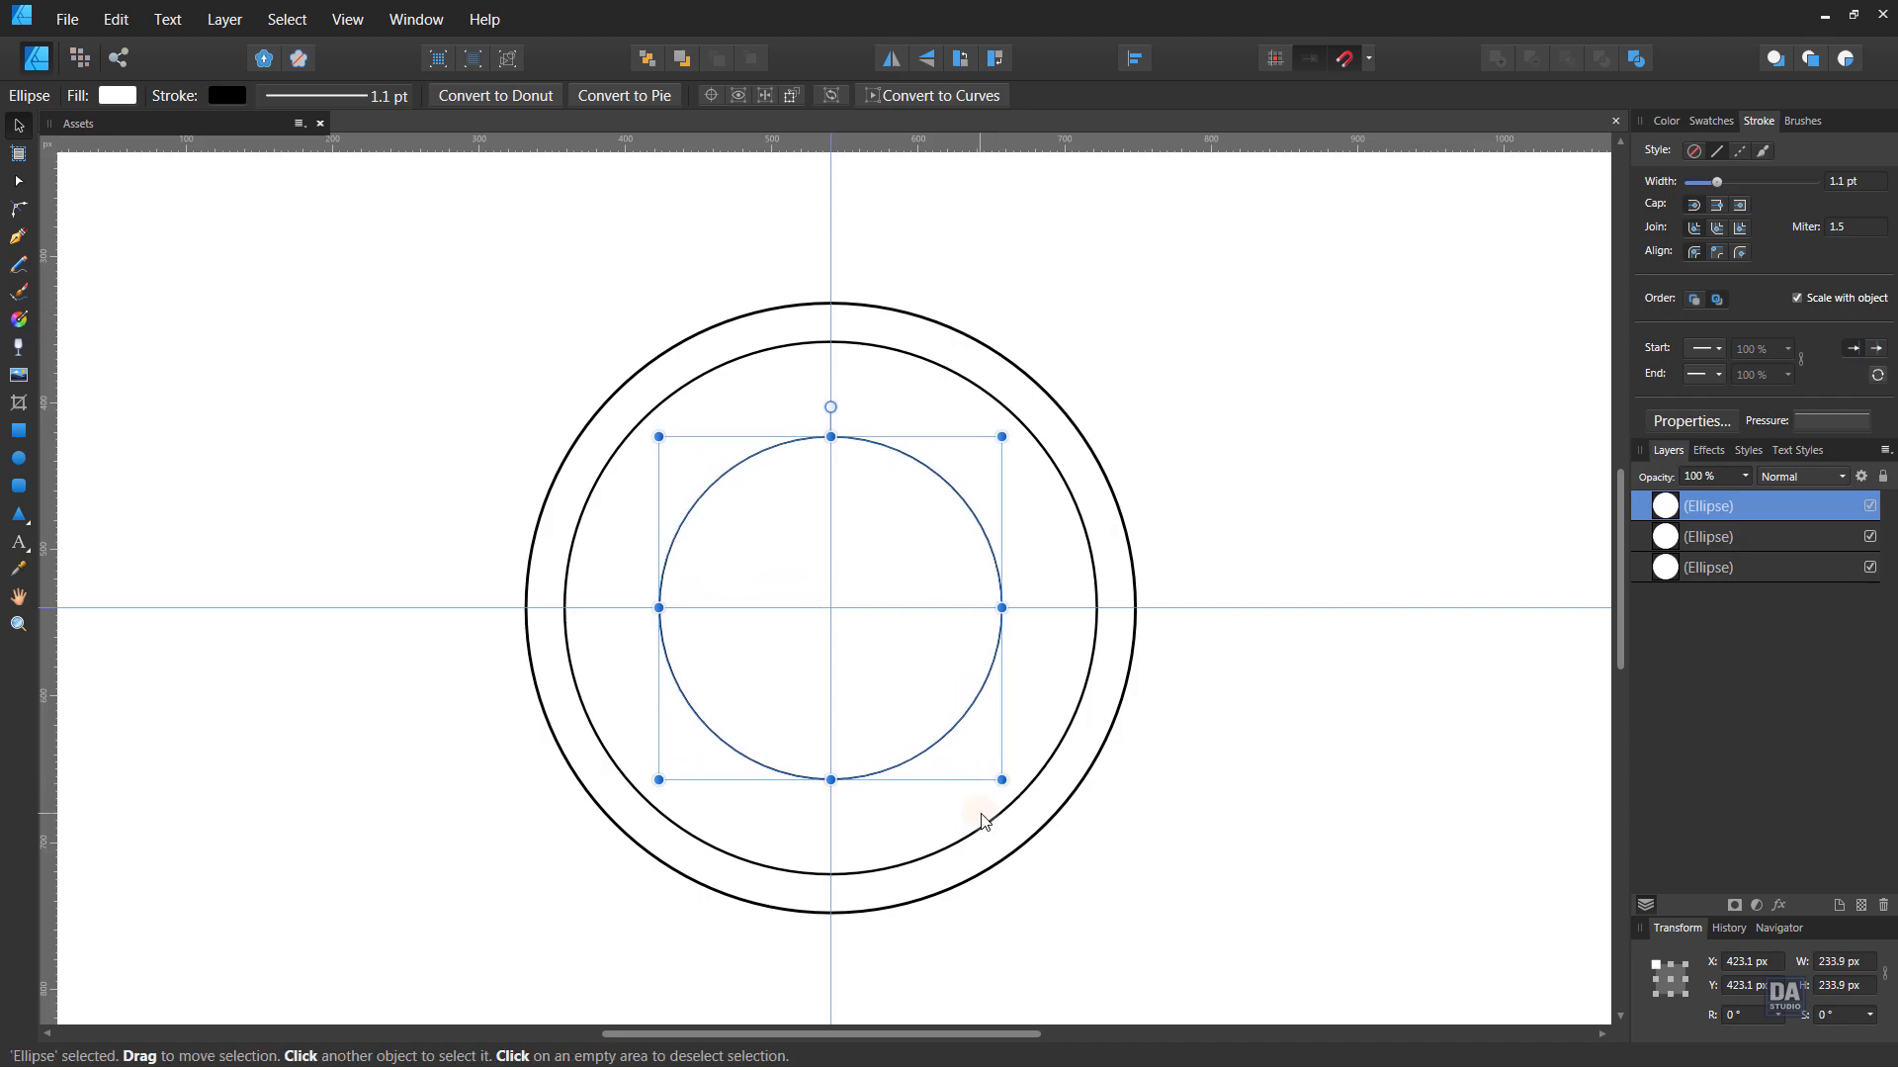
{"action": "left_click", "coordinate": [1051, 750]}
{"action": "left_click", "coordinate": [1718, 123]}
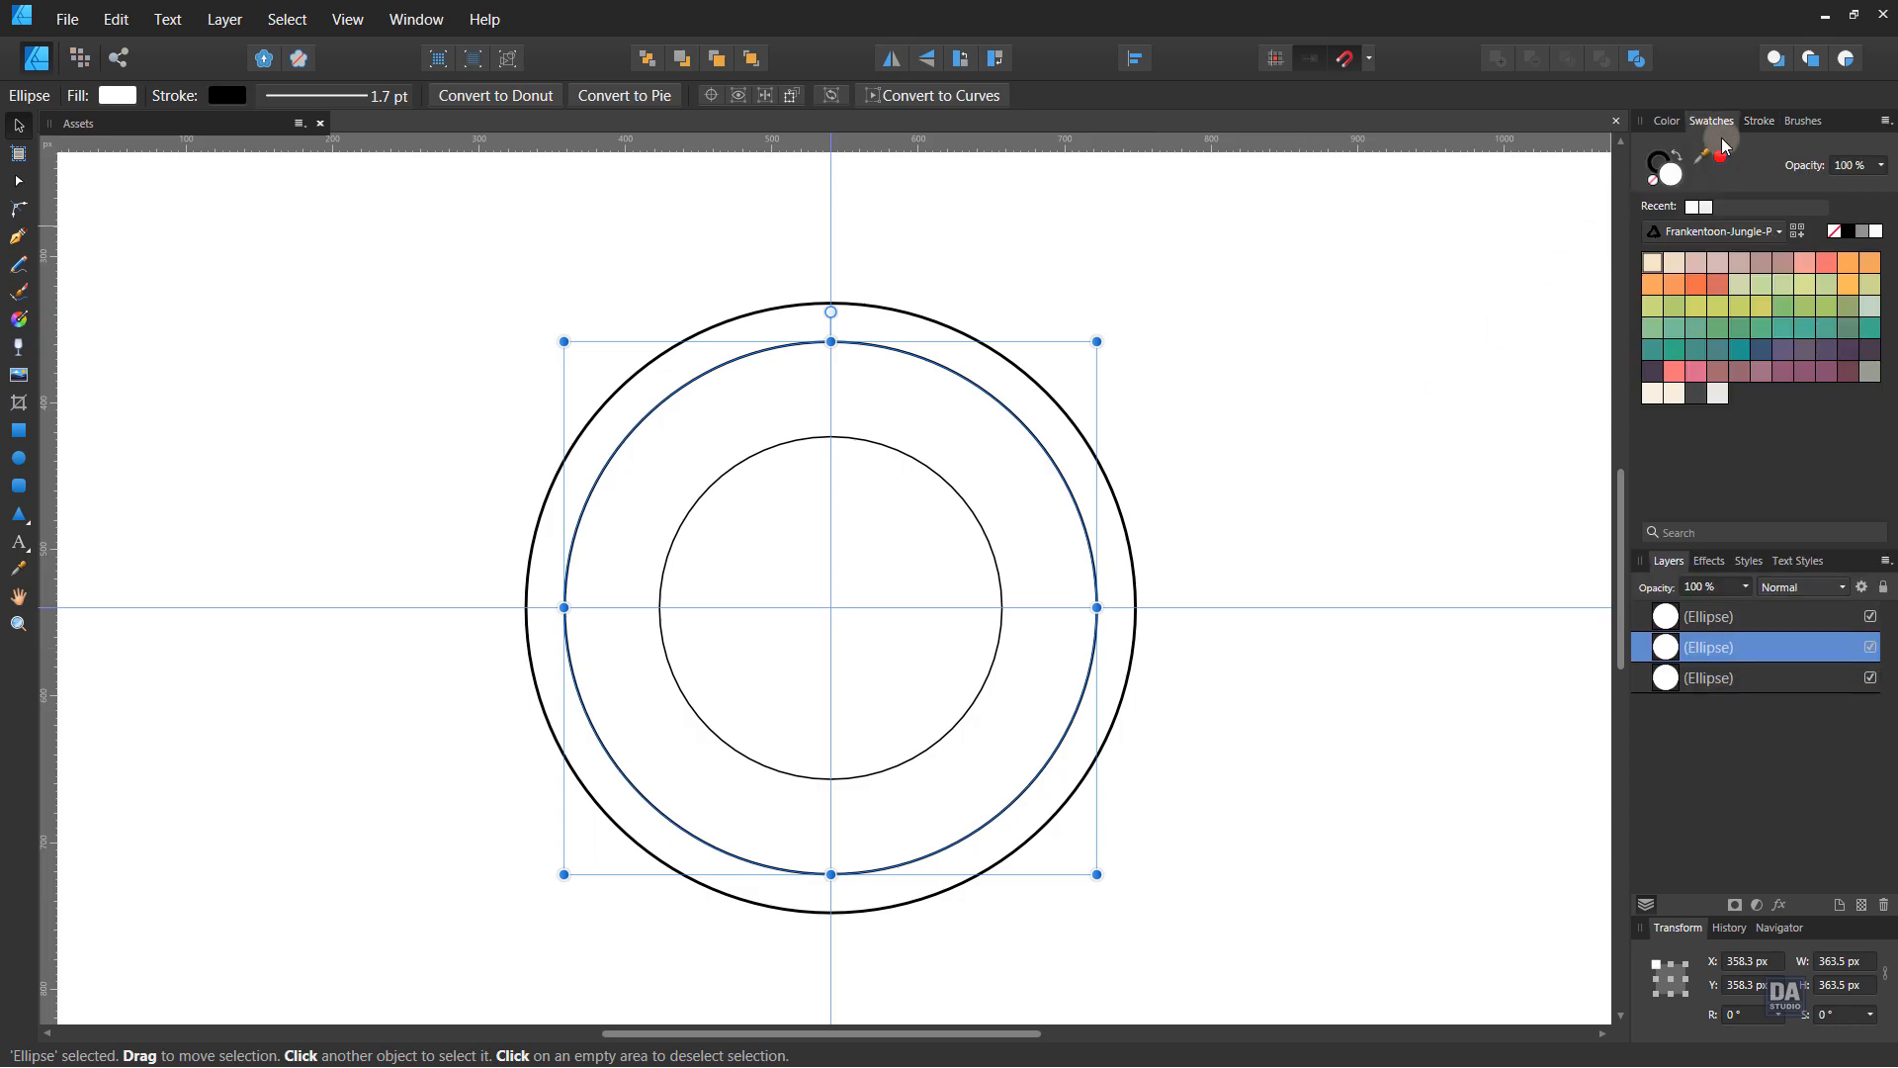
{"action": "left_click", "coordinate": [1752, 351]}
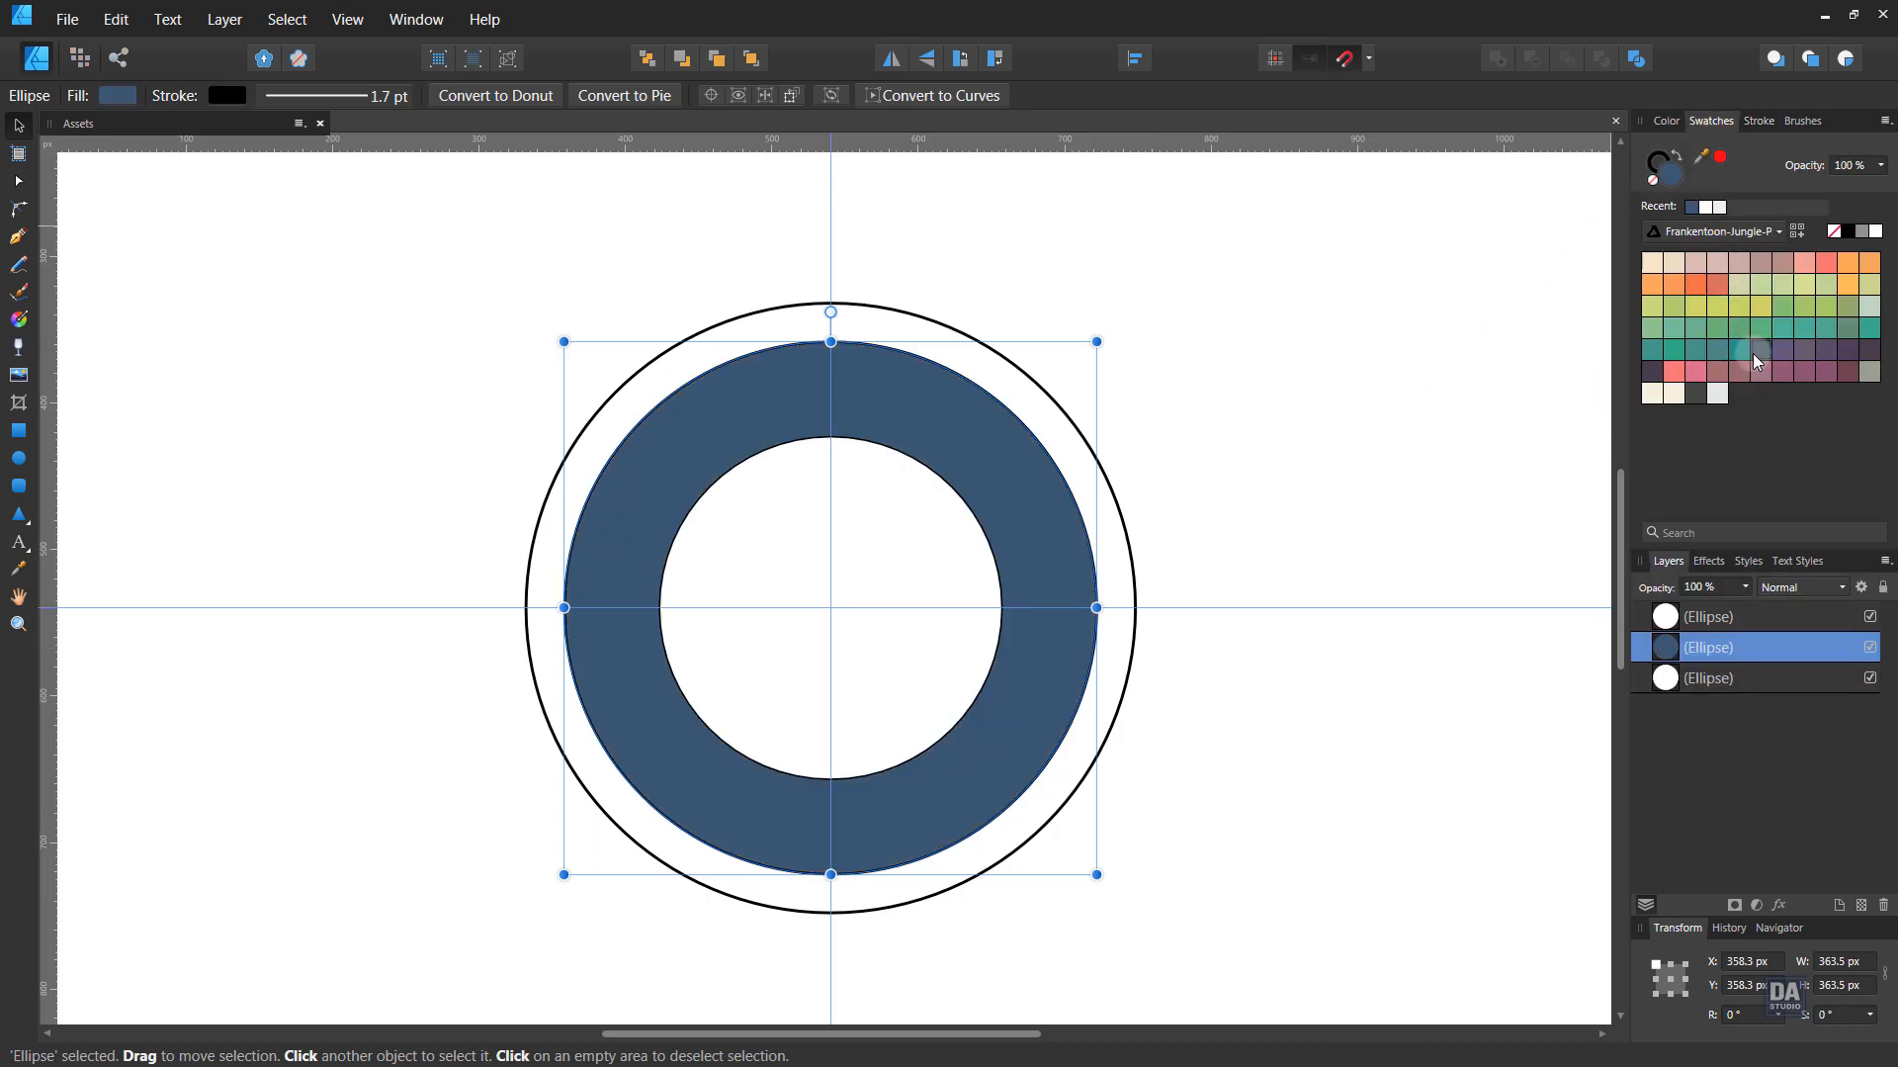
{"action": "left_click", "coordinate": [1657, 347]}
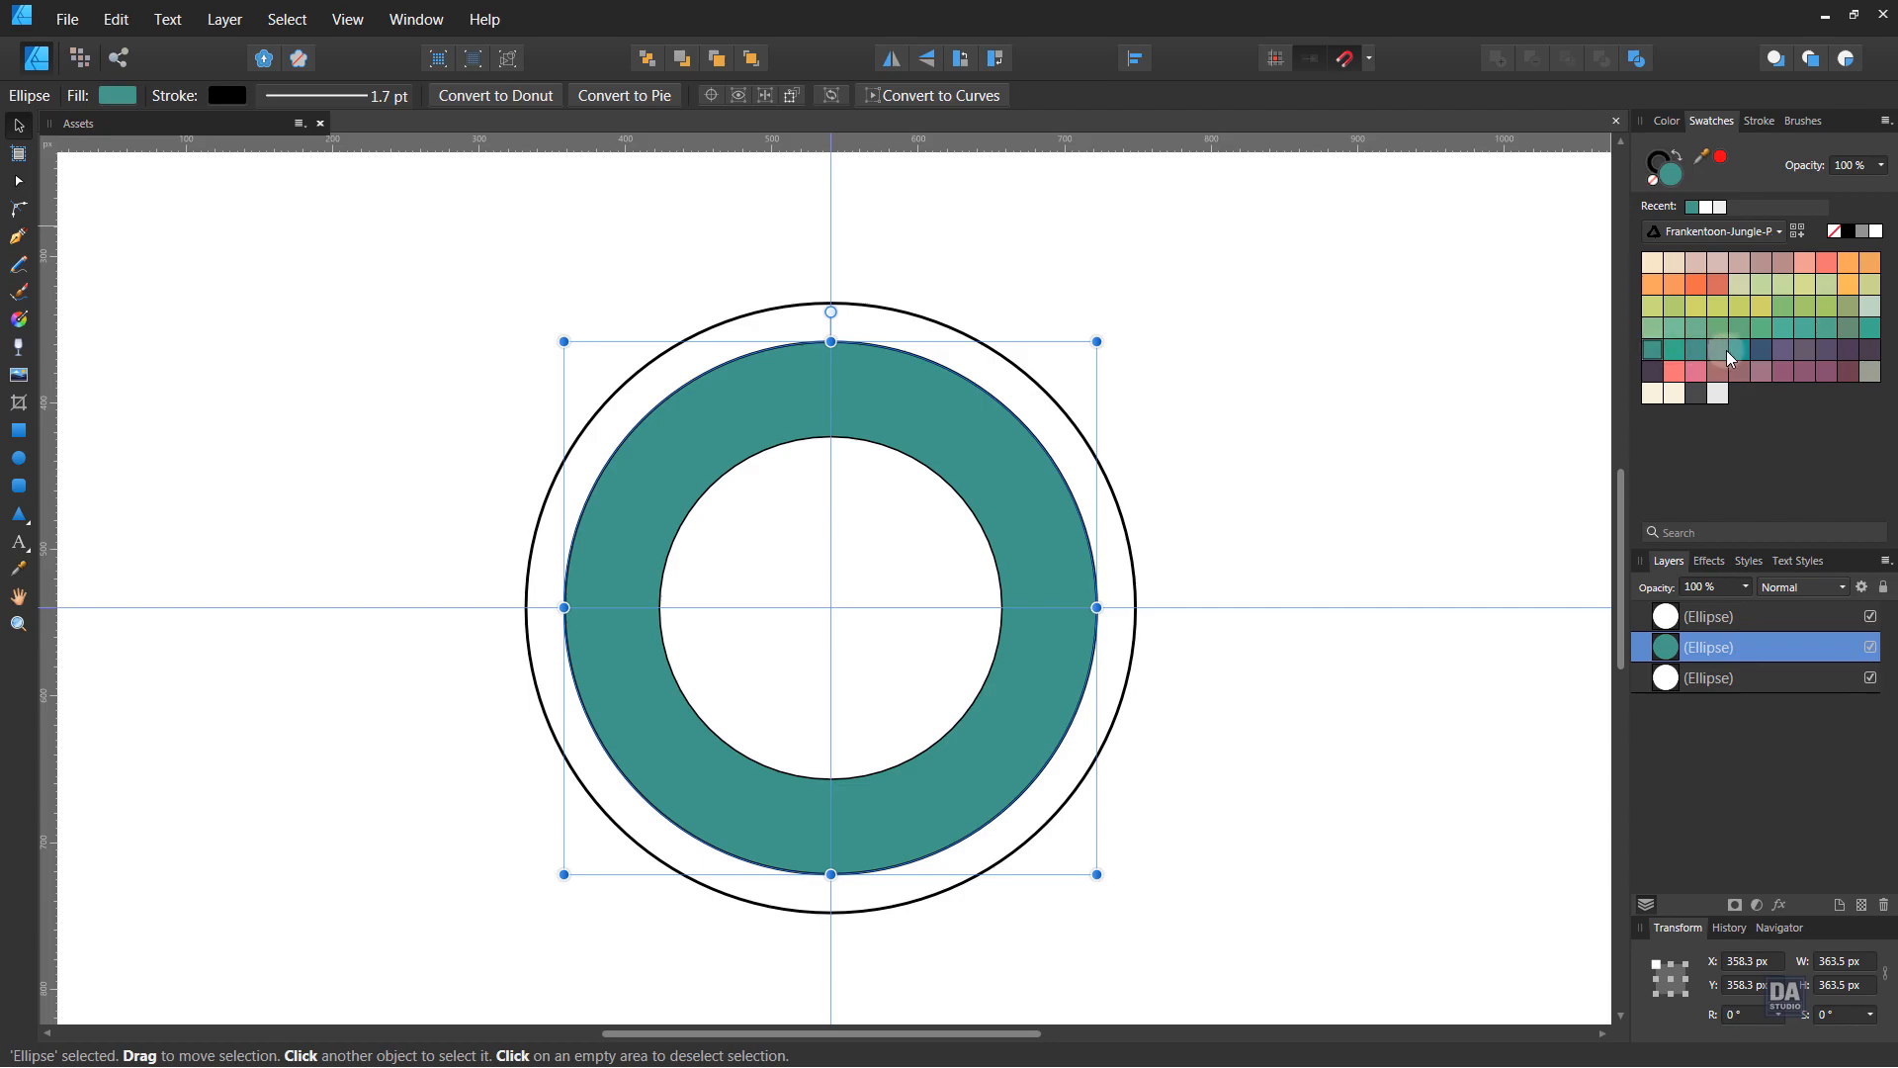
{"action": "left_click", "coordinate": [1759, 350]}
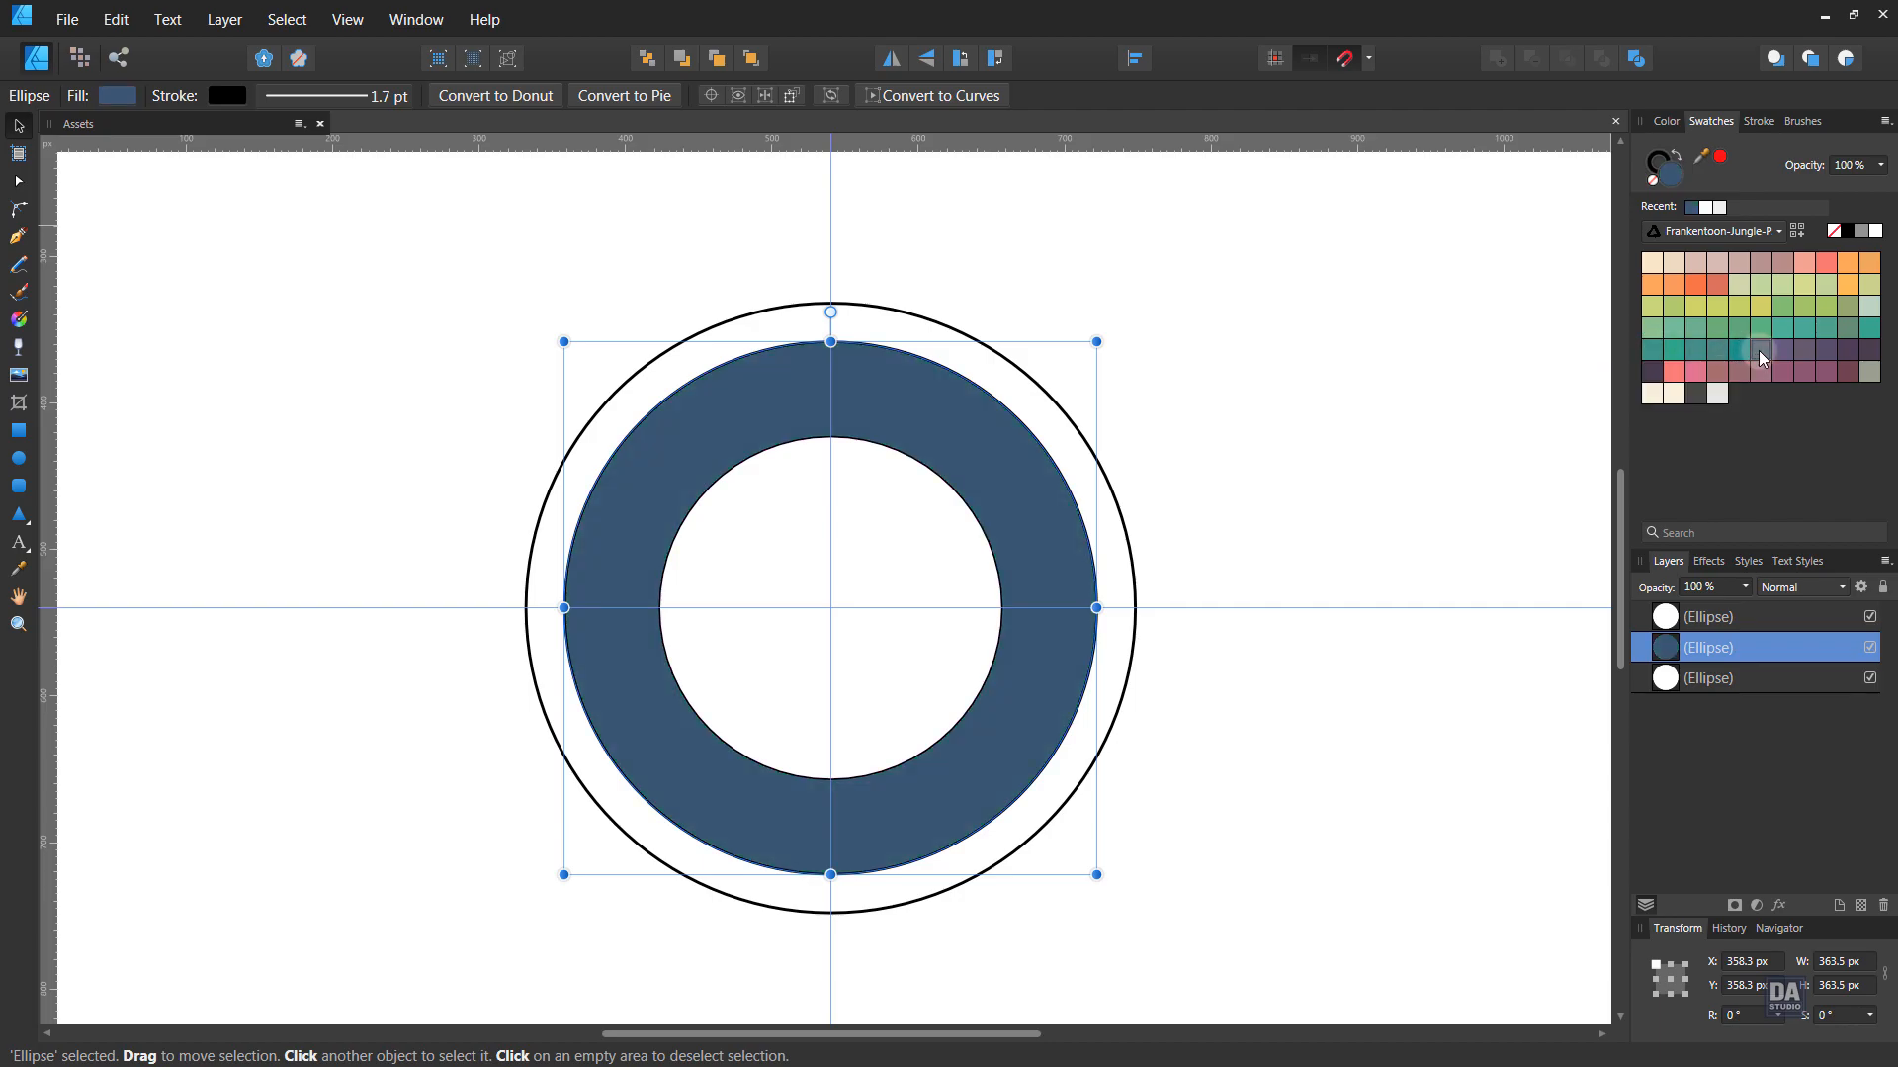
{"action": "left_click", "coordinate": [1389, 508]}
- Zoom in and select all three circles: inner white, blue ring and outer
{"action": "key", "text": "ctrl+space"}
{"action": "left_click_drag", "start_coordinate": [754, 614], "coordinate": [883, 608]}
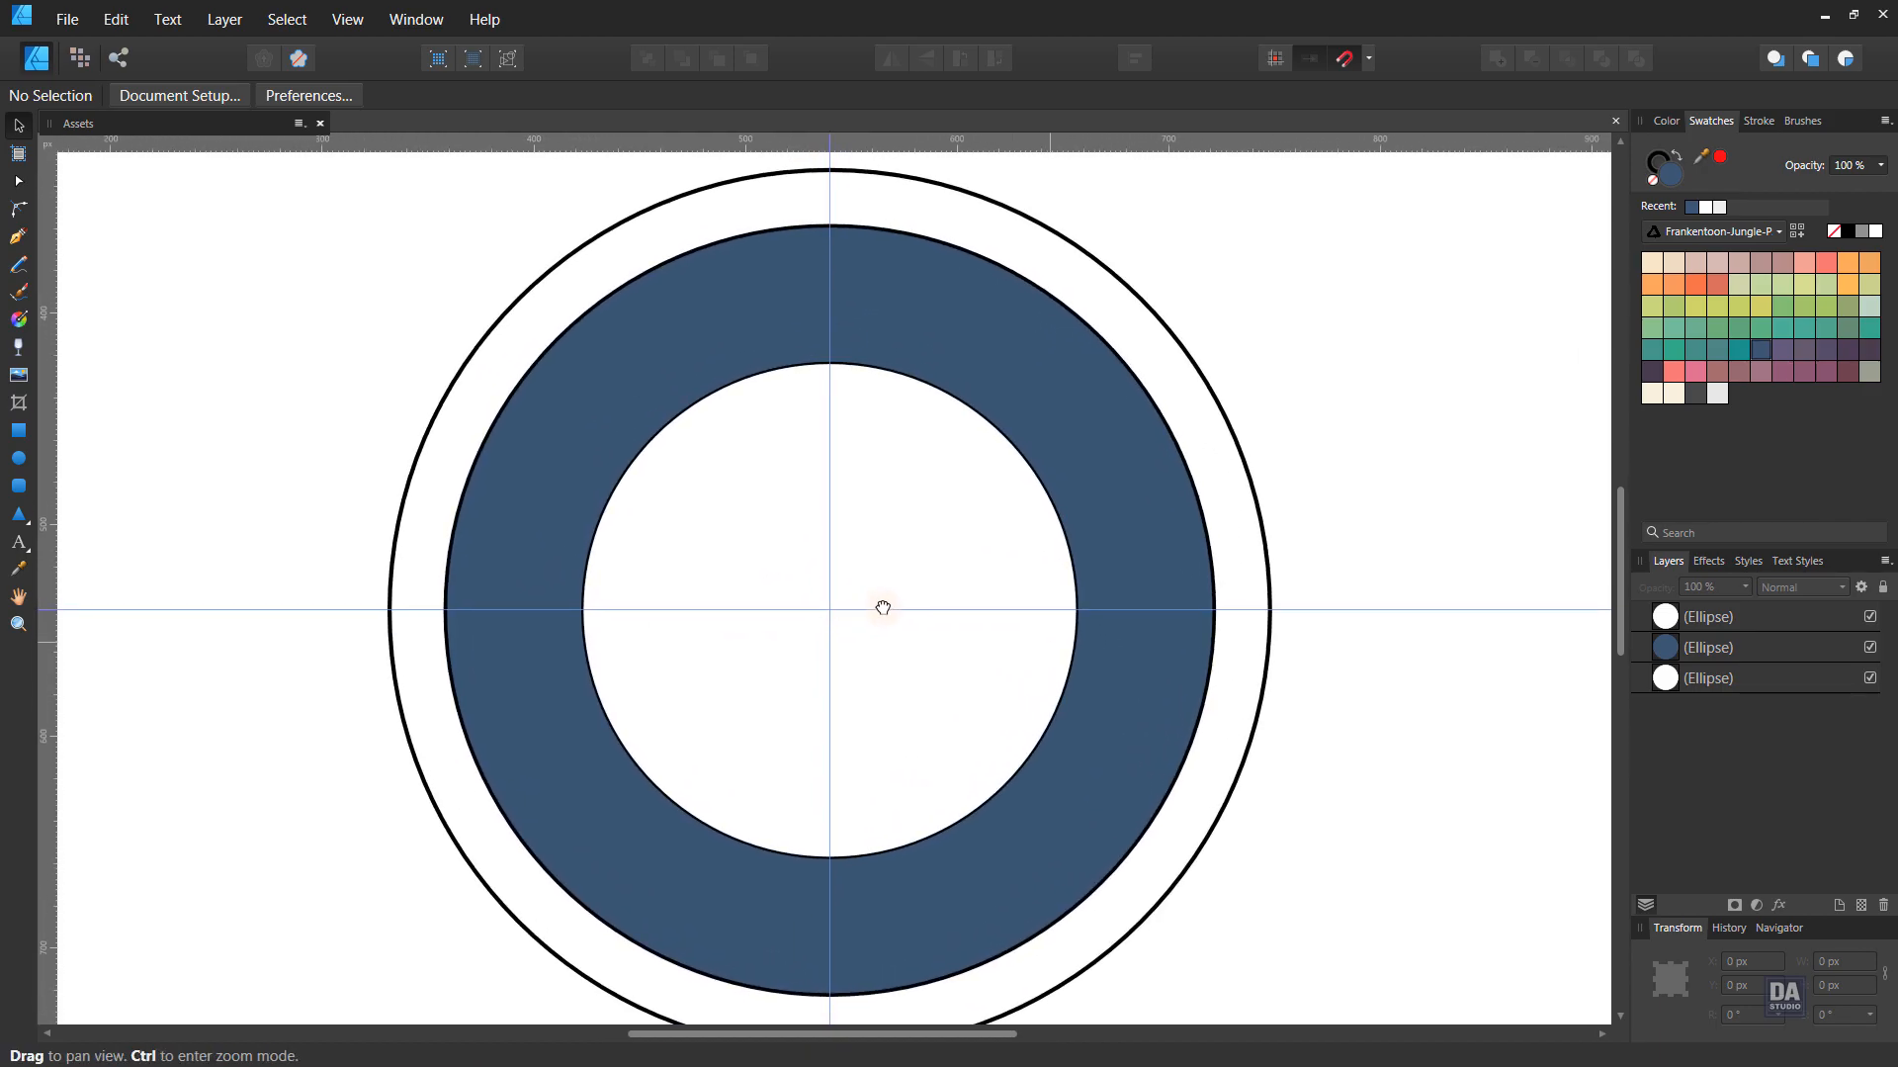
{"action": "left_click", "coordinate": [920, 513]}
{"action": "left_click", "coordinate": [1129, 499], "text": "shift"}
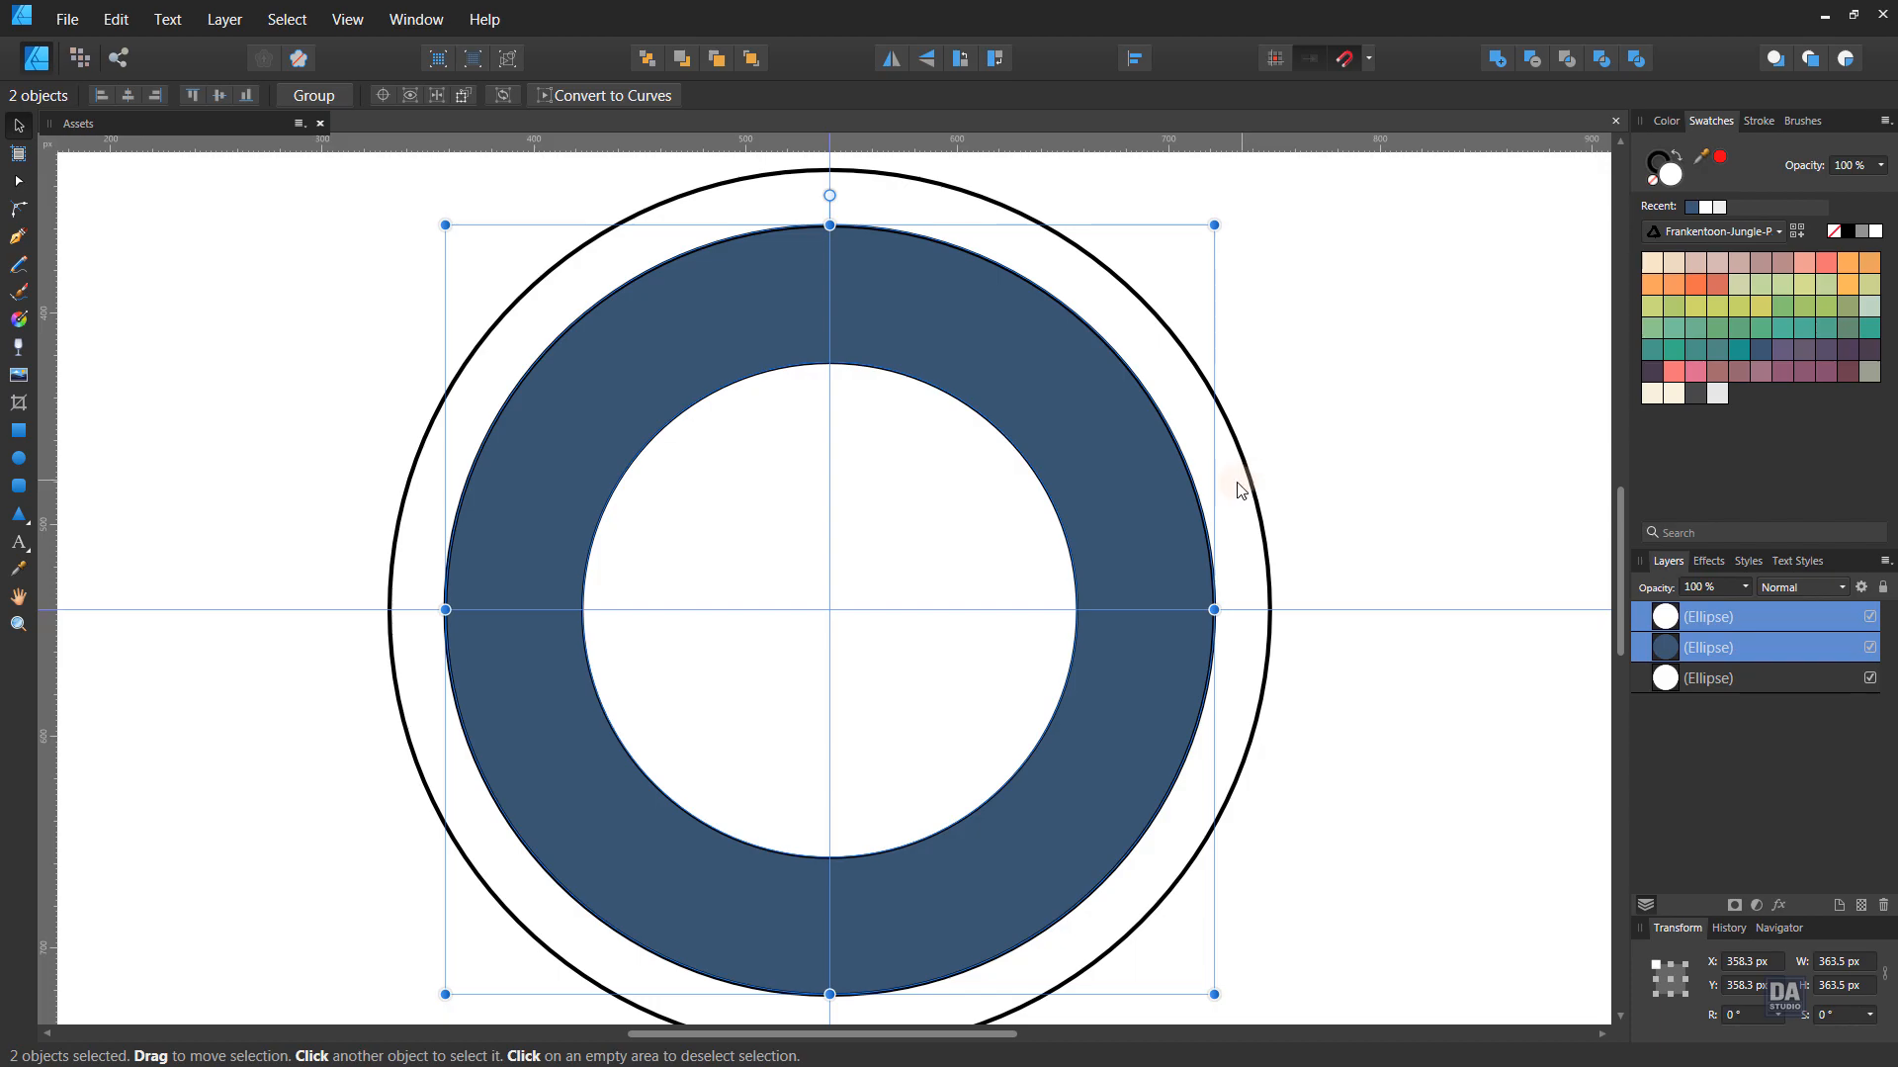
{"action": "left_click", "coordinate": [1239, 484], "text": "shift"}
- Set the stroke width of the three selected circles to 4 pt
{"action": "left_click", "coordinate": [1766, 130]}
{"action": "type", "text": "2"}
{"action": "key", "text": "Return"}
{"action": "type", "text": "3"}
{"action": "key", "text": "Return"}
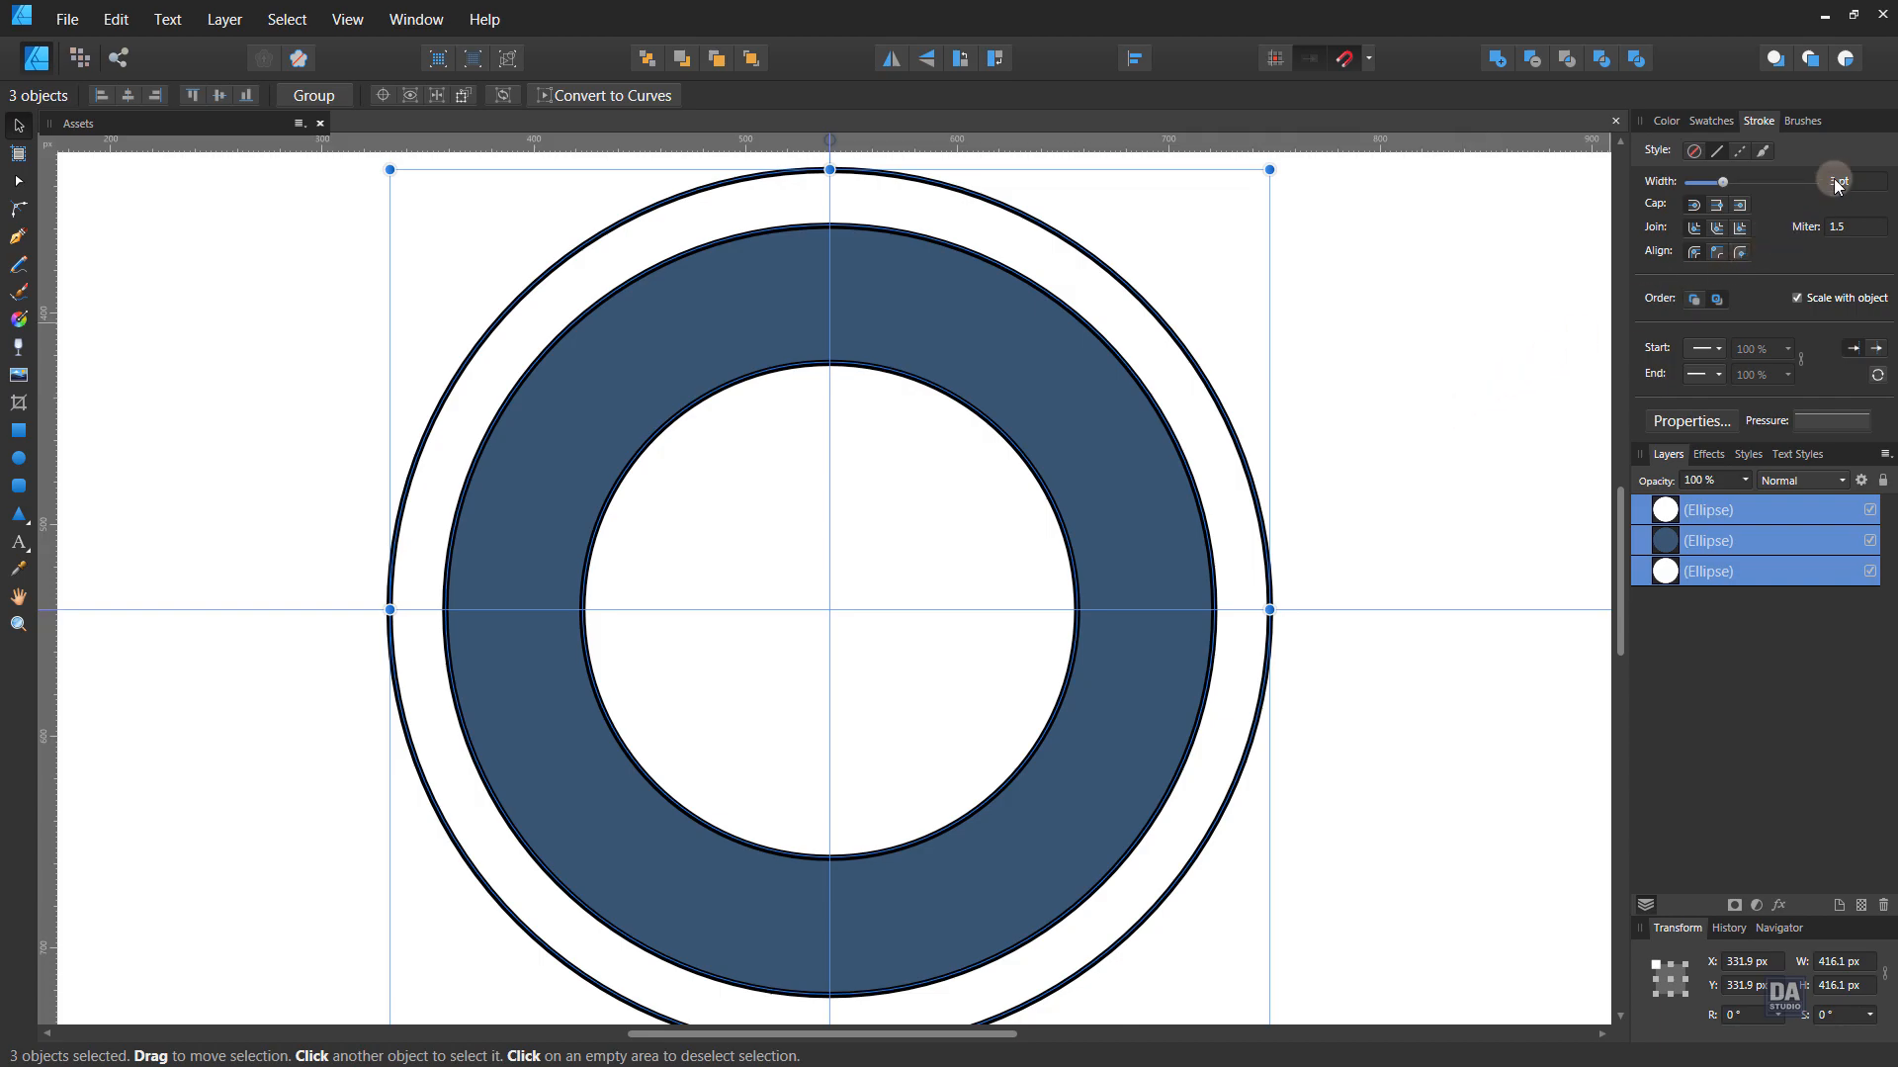
{"action": "type", "text": "4"}
{"action": "key", "text": "Return"}
{"action": "left_click", "coordinate": [1377, 472]}
{"action": "left_click_drag", "start_coordinate": [1238, 497], "coordinate": [1210, 524]}
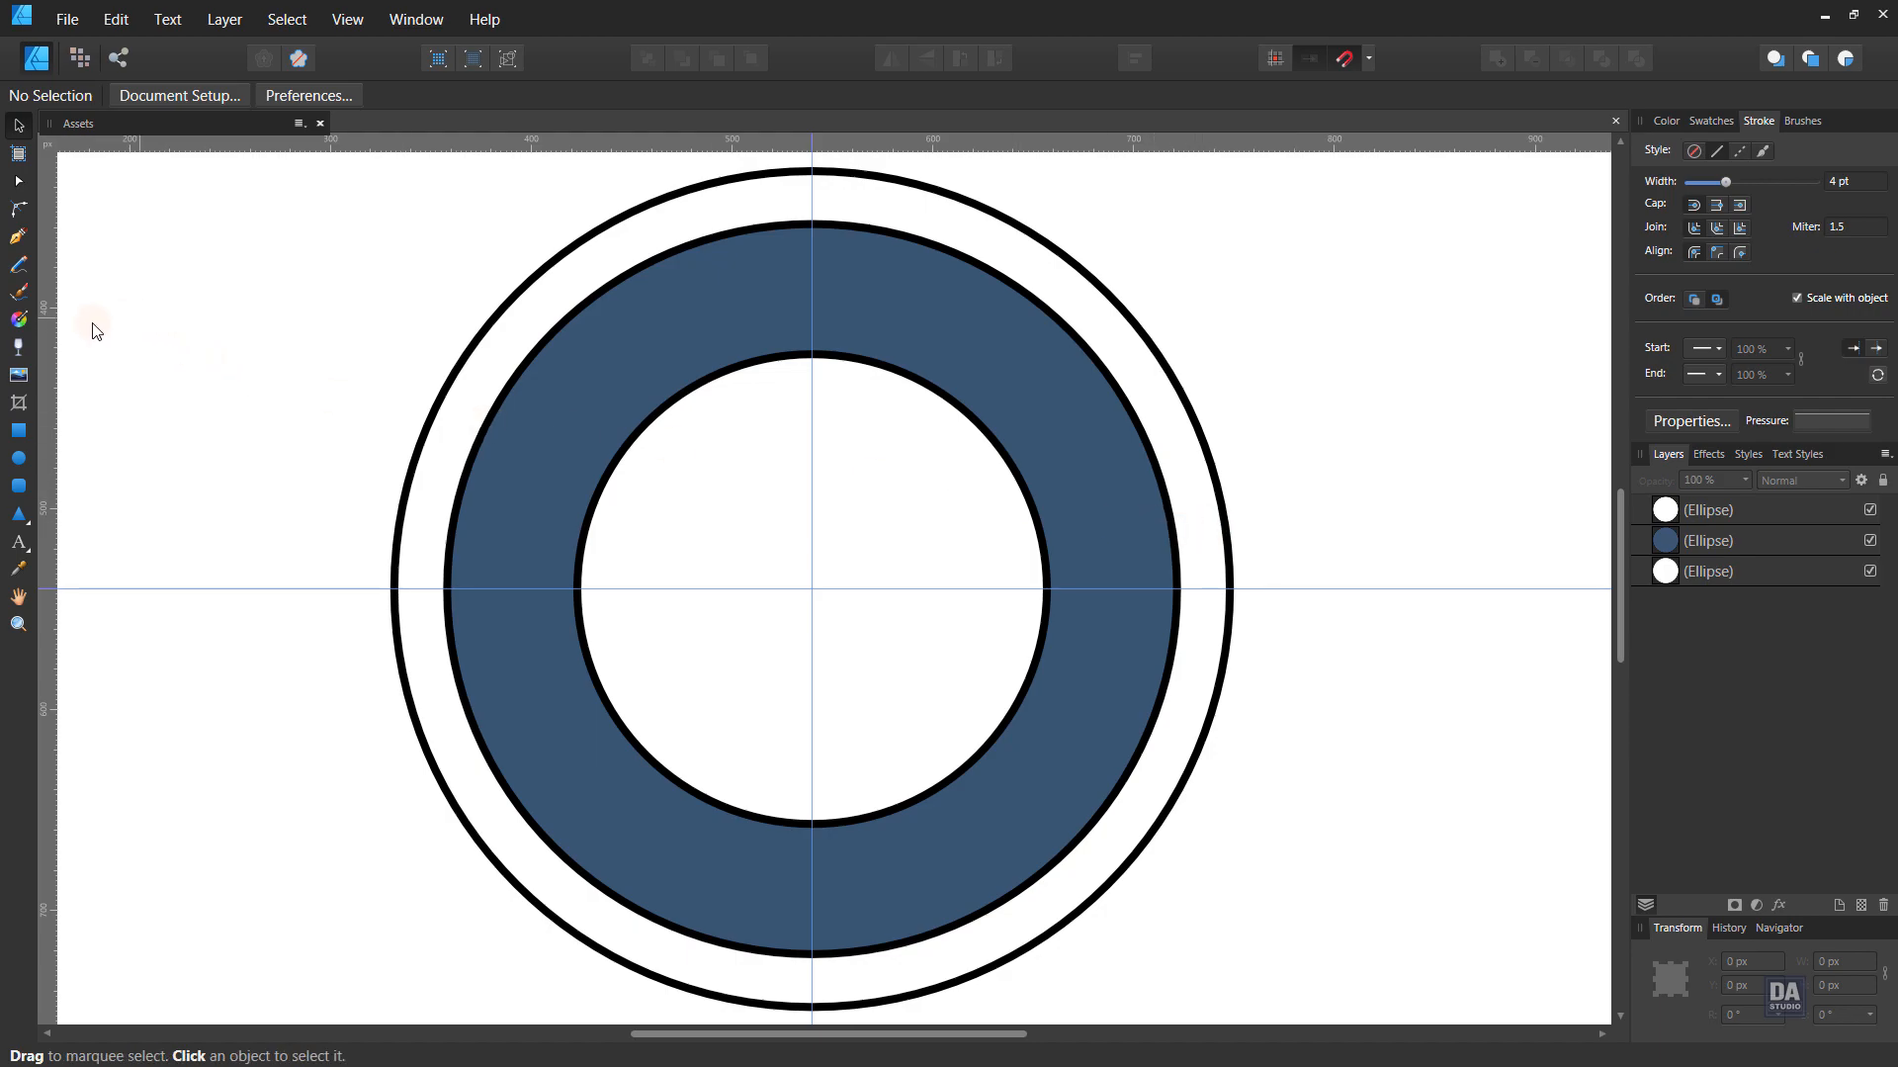
- Draw a long thin bar near the top and centre it horizontally over the circles
{"action": "left_click", "coordinate": [18, 431]}
{"action": "mouse_move", "coordinate": [195, 297]}
{"action": "left_mouse_down"}
{"action": "mouse_move", "coordinate": [708, 352]}
{"action": "mouse_move", "coordinate": [909, 317]}
{"action": "left_mouse_up"}
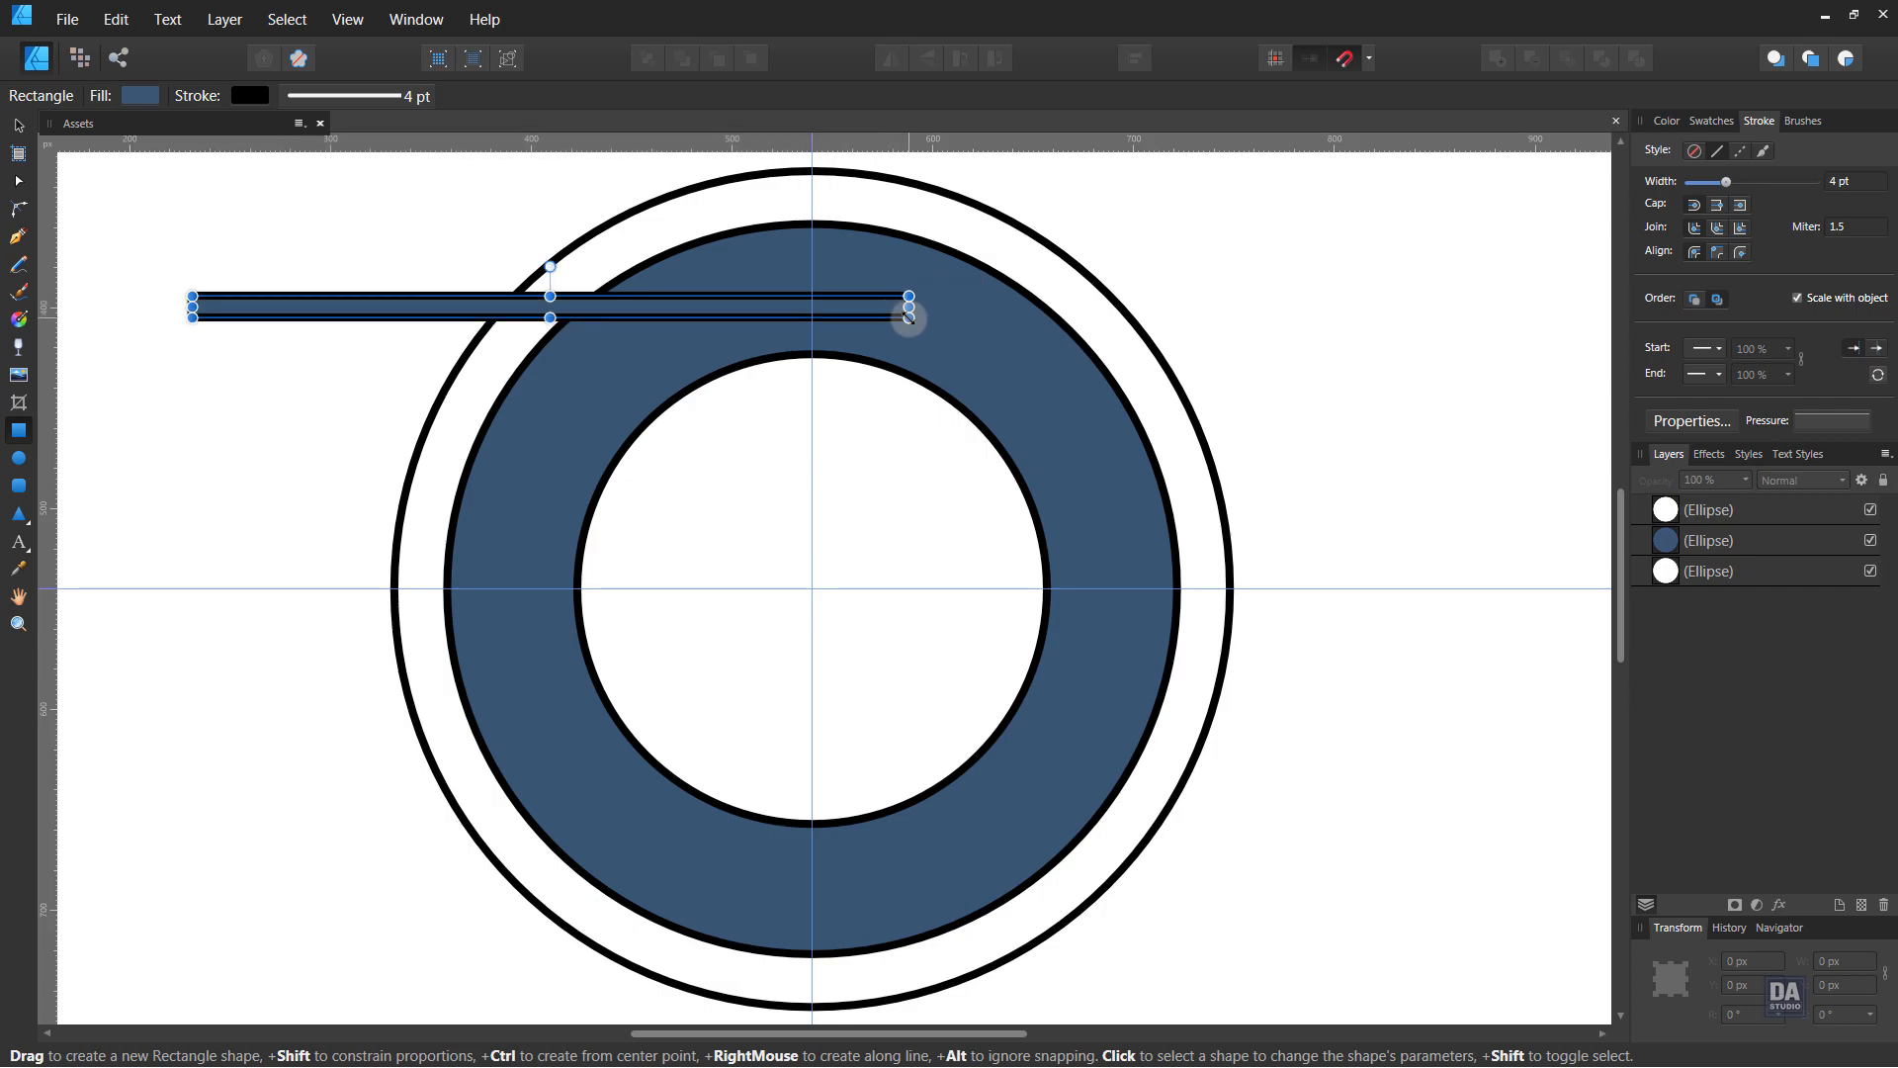
{"action": "scroll", "coordinate": [1856, 177], "scroll_direction": "down", "scroll_amount": 4}
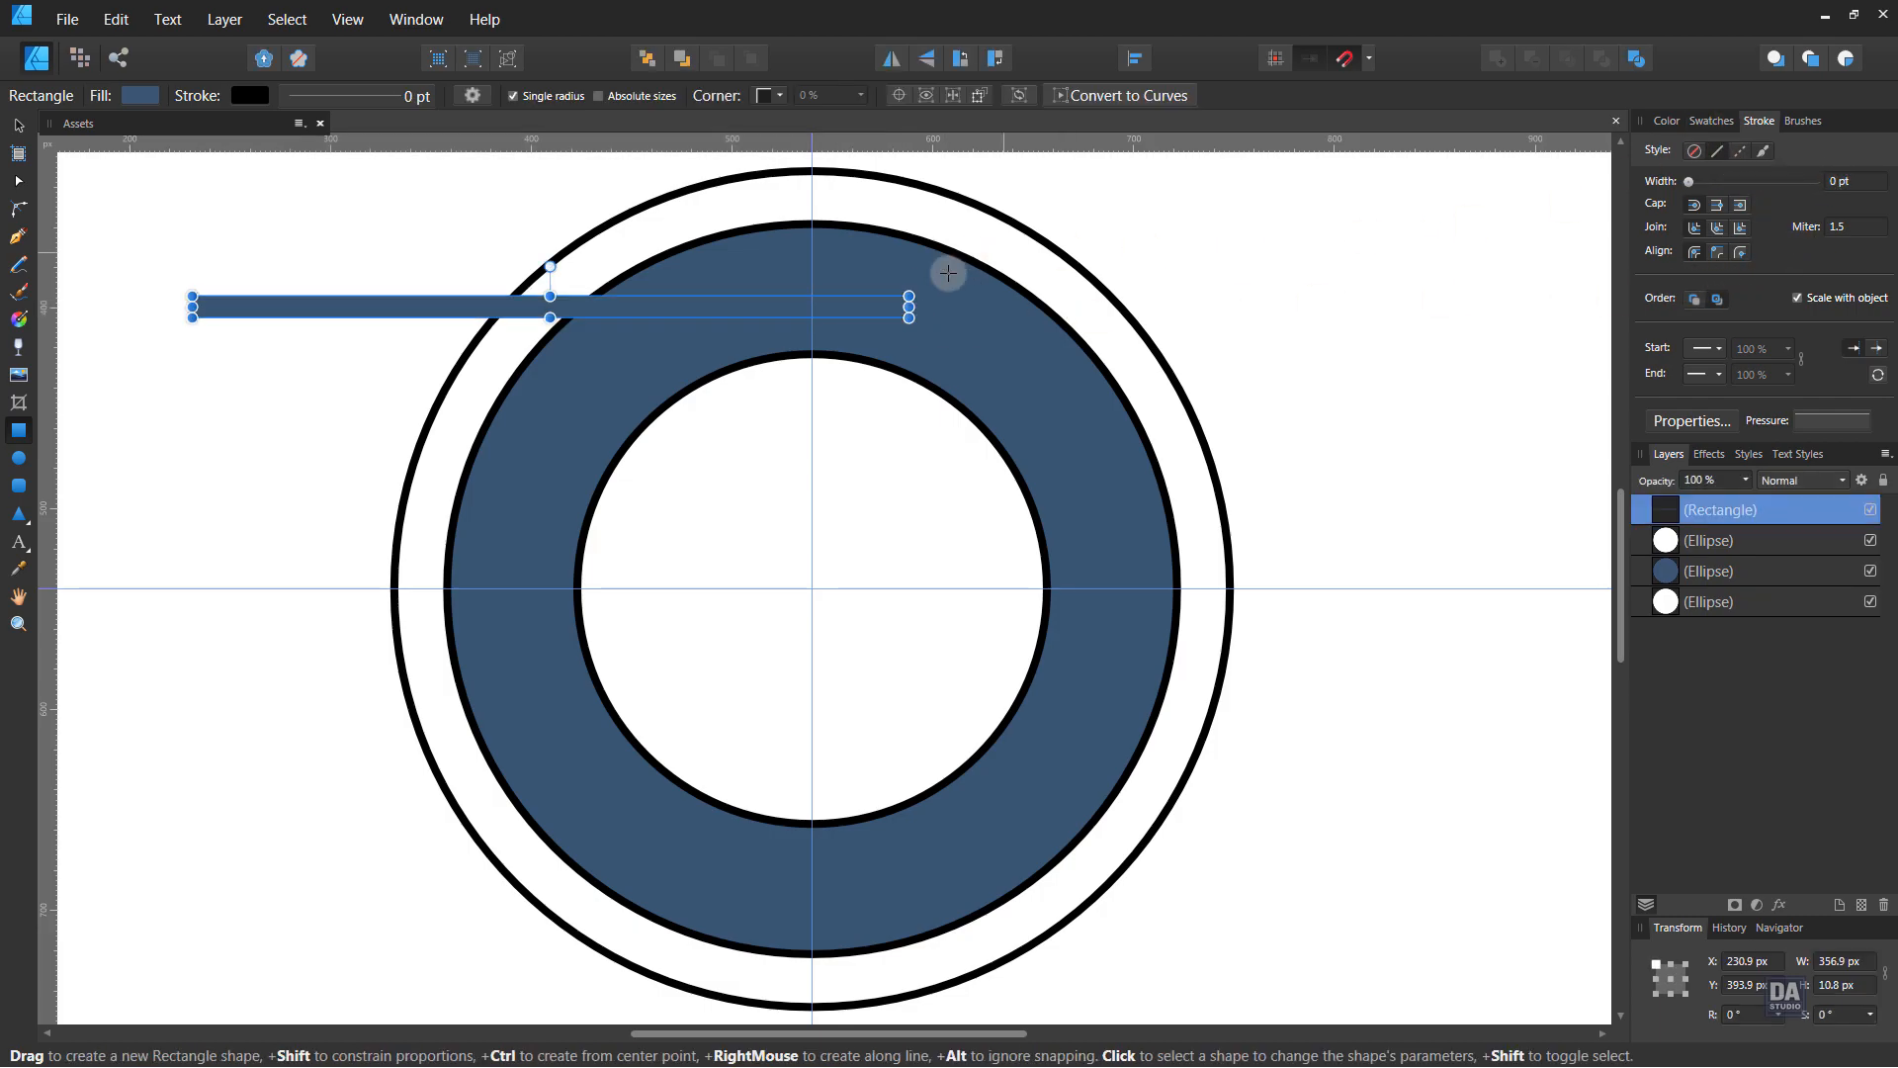
{"action": "key", "text": "v"}
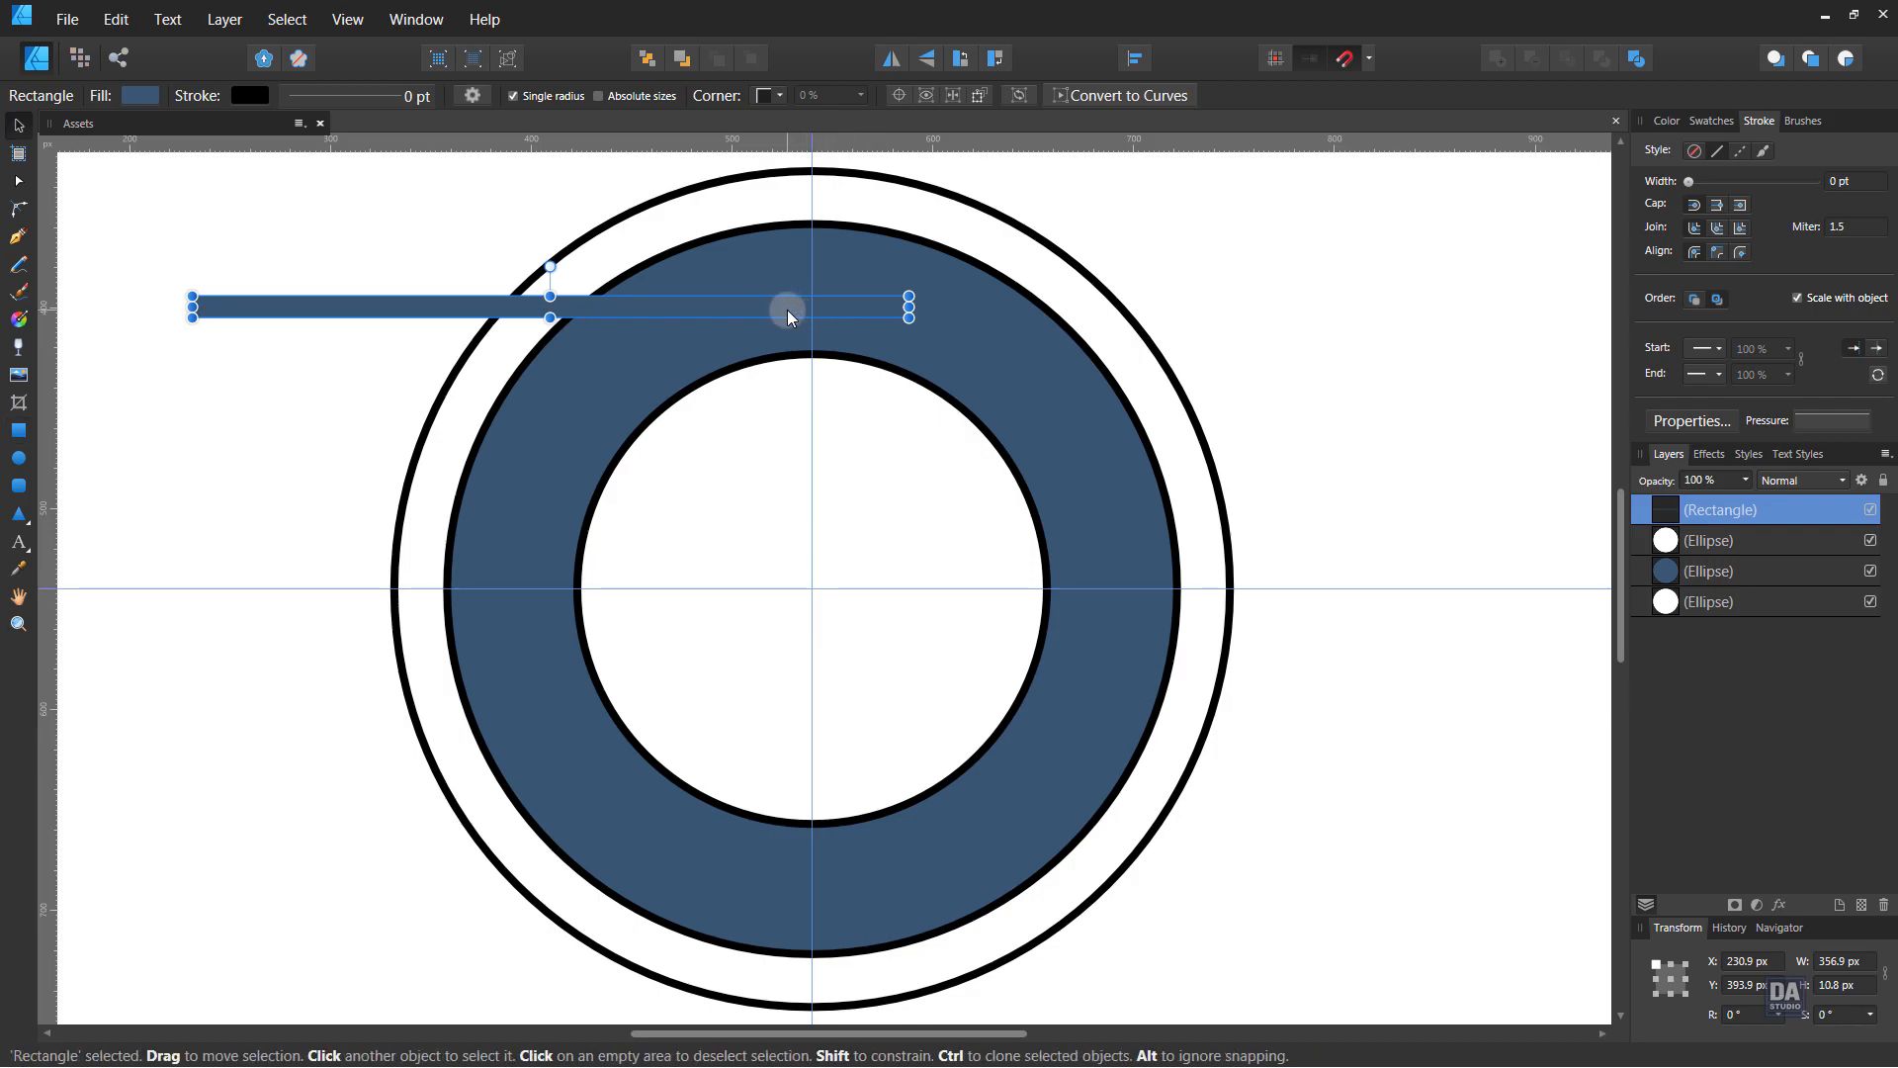
{"action": "left_click_drag", "start_coordinate": [793, 310], "coordinate": [1025, 309]}
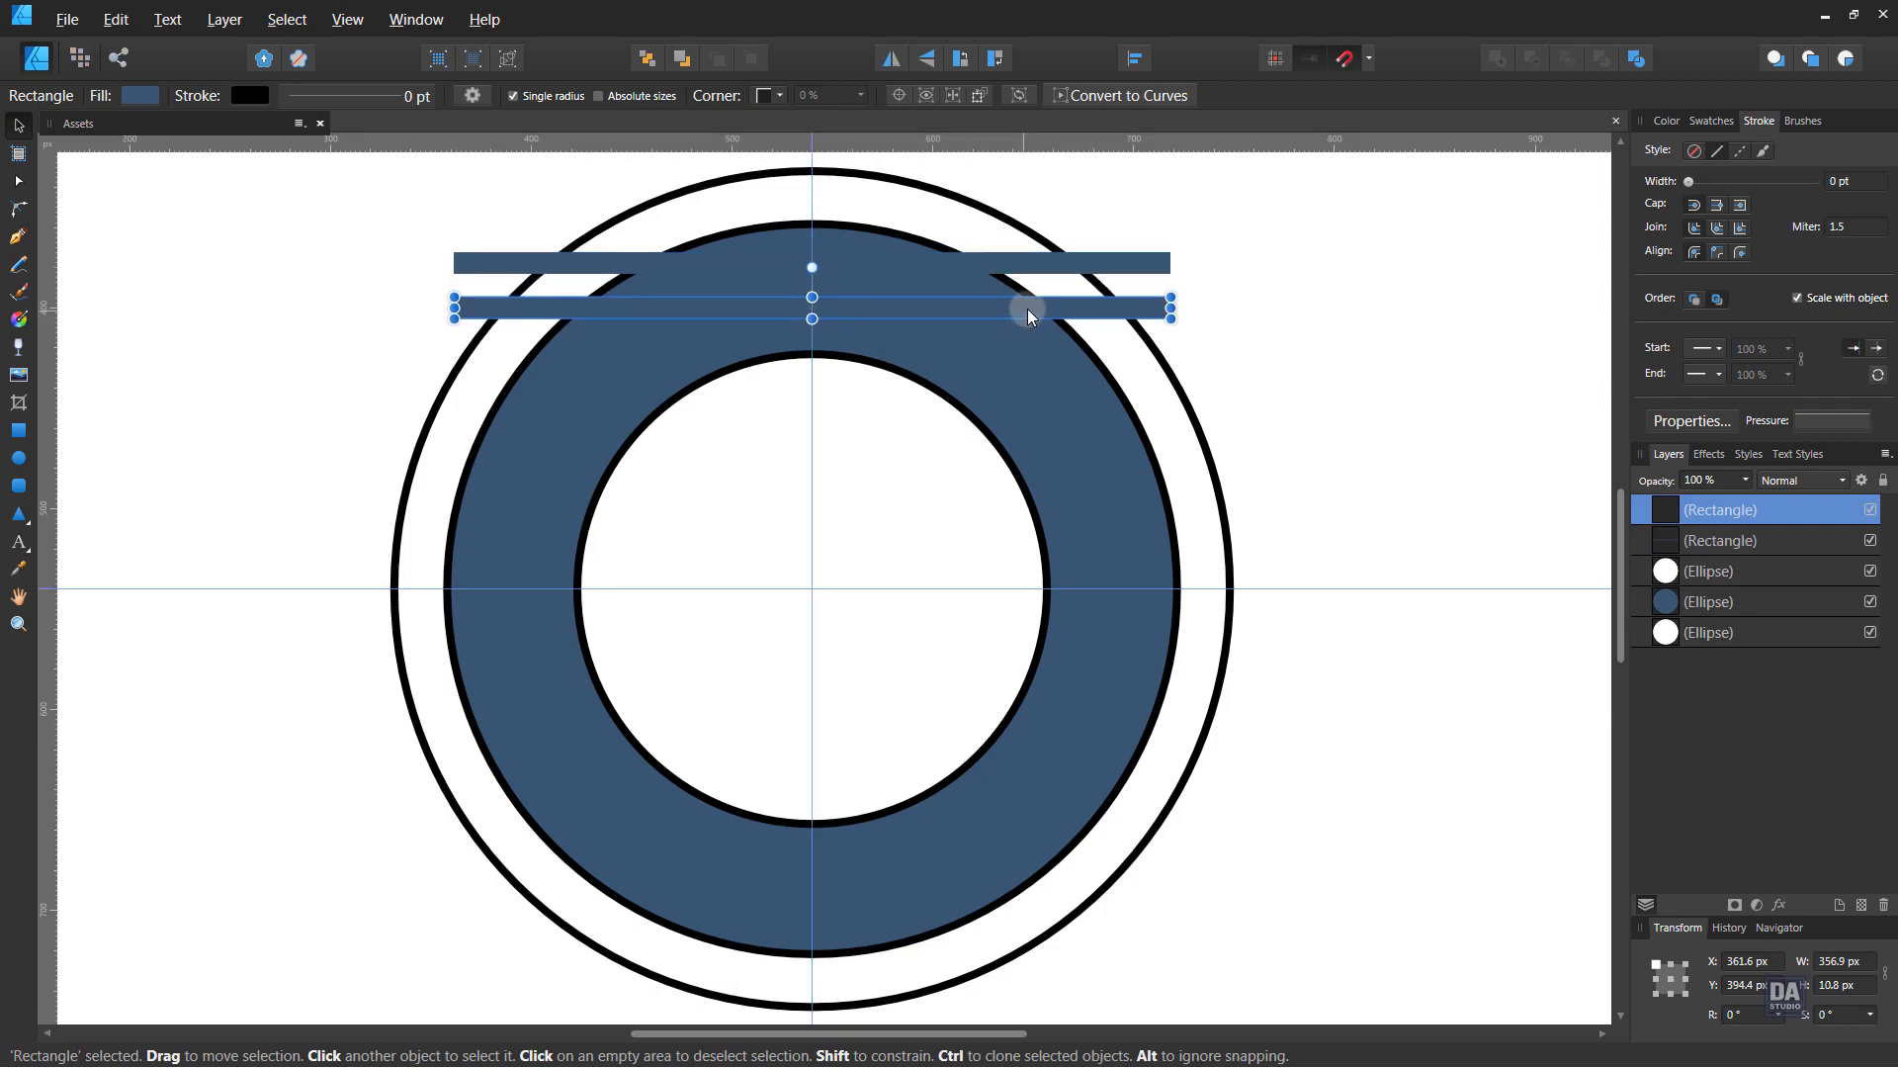
{"action": "key", "text": "ctrl+z"}
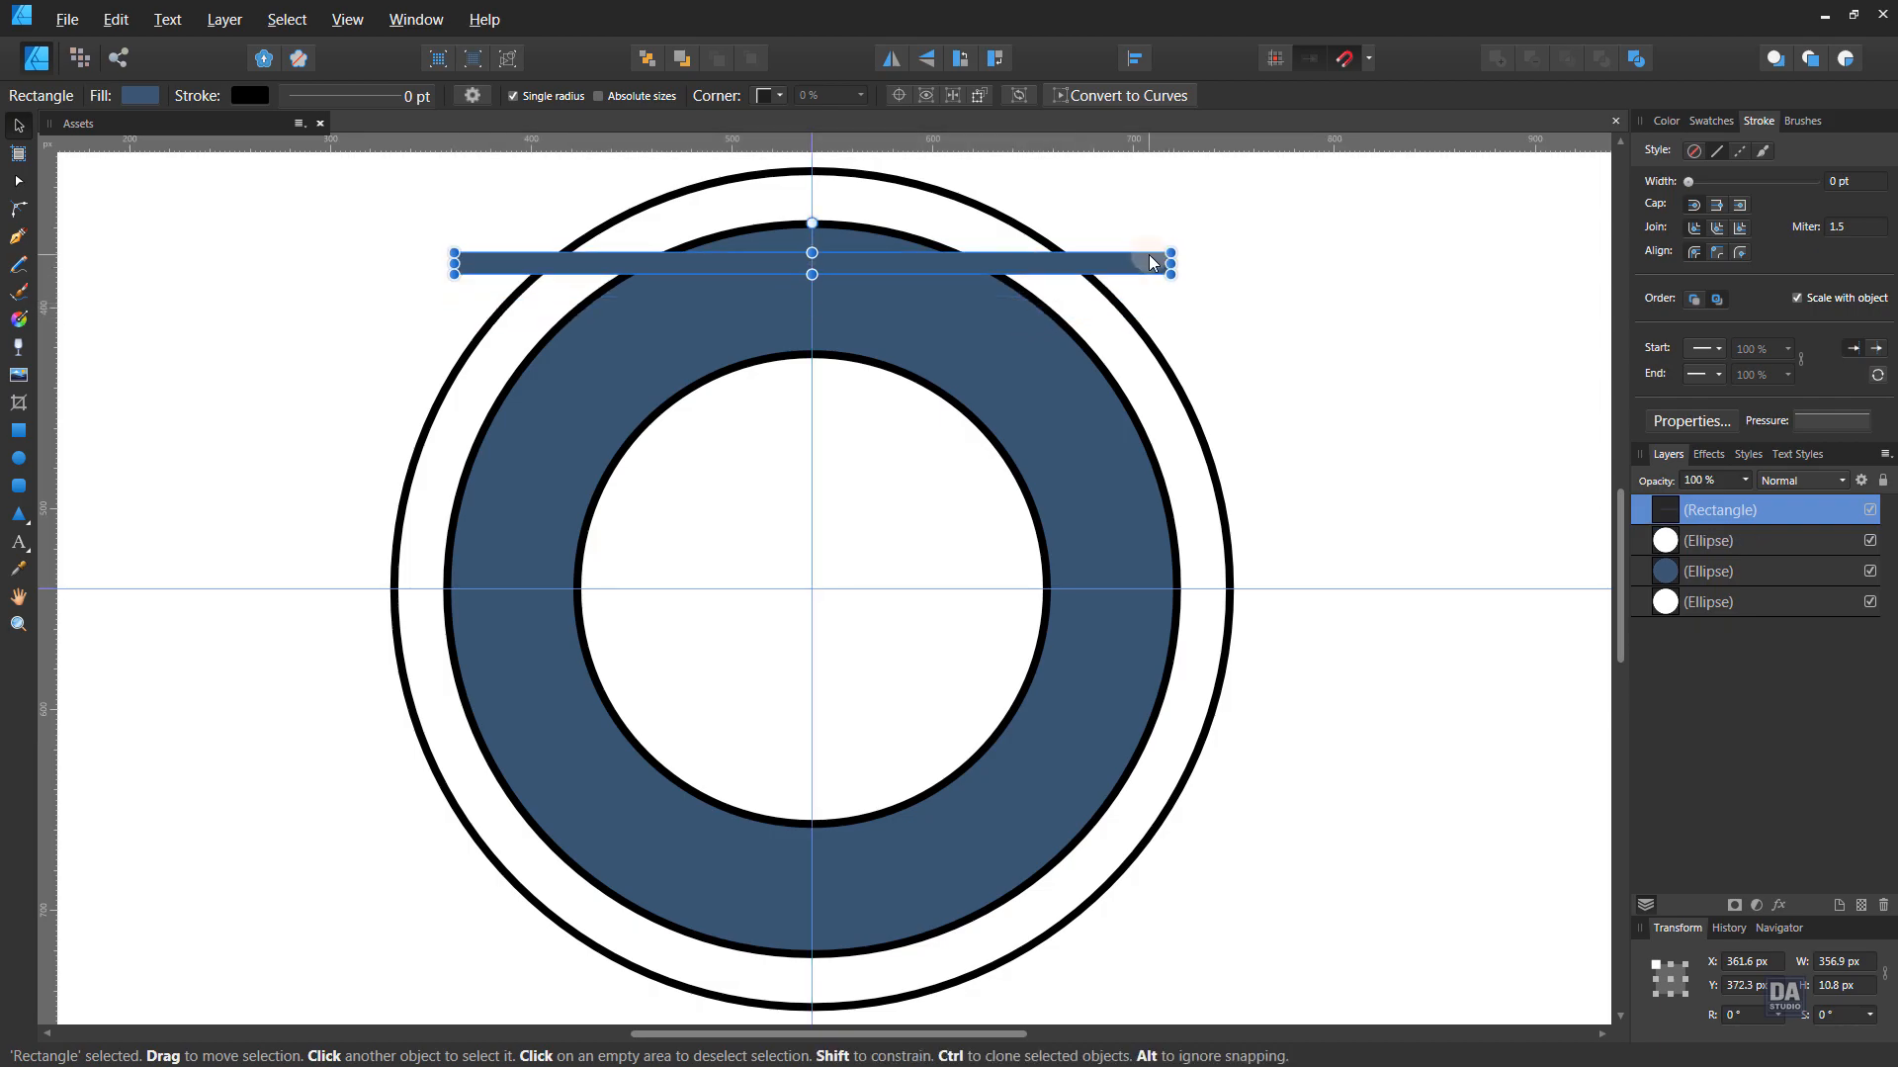
- Fill the bar teal and repeat copies downward into evenly spaced stripes
{"action": "left_click", "coordinate": [1713, 124]}
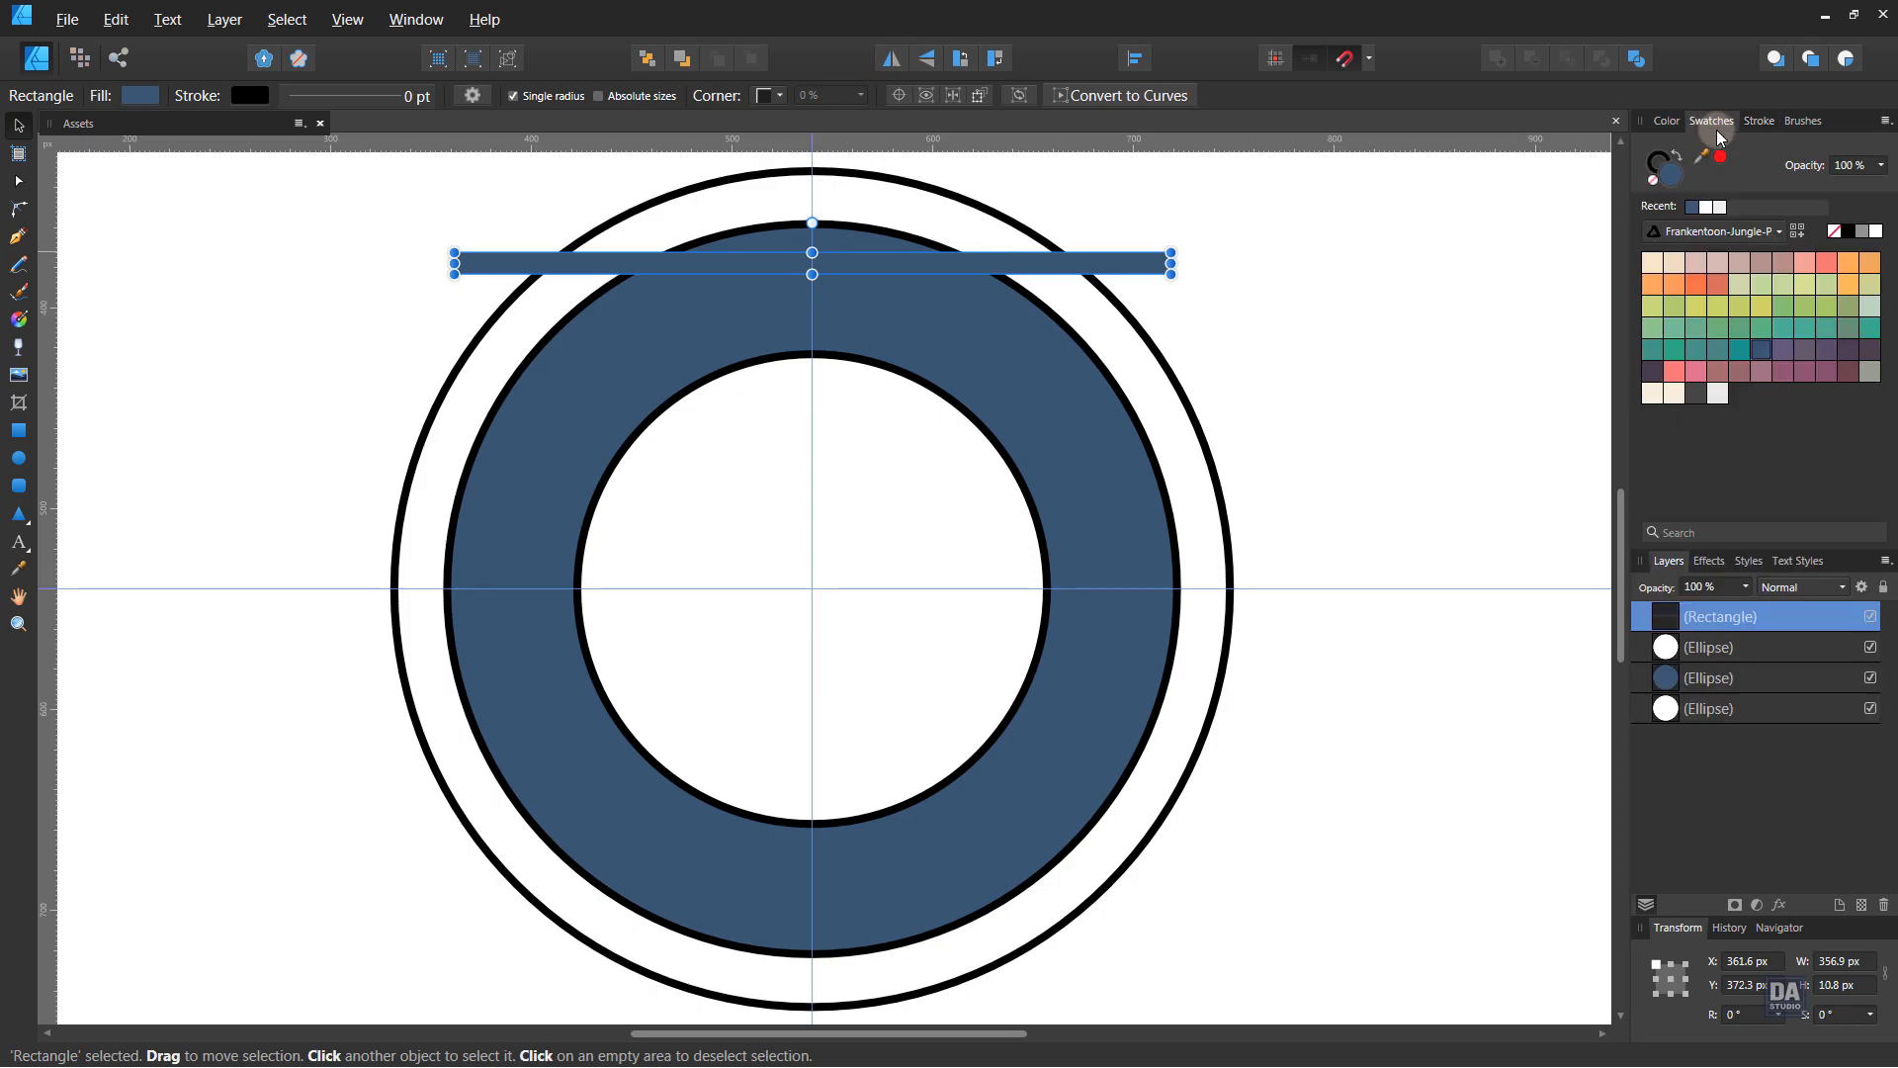
{"action": "left_click", "coordinate": [1777, 348]}
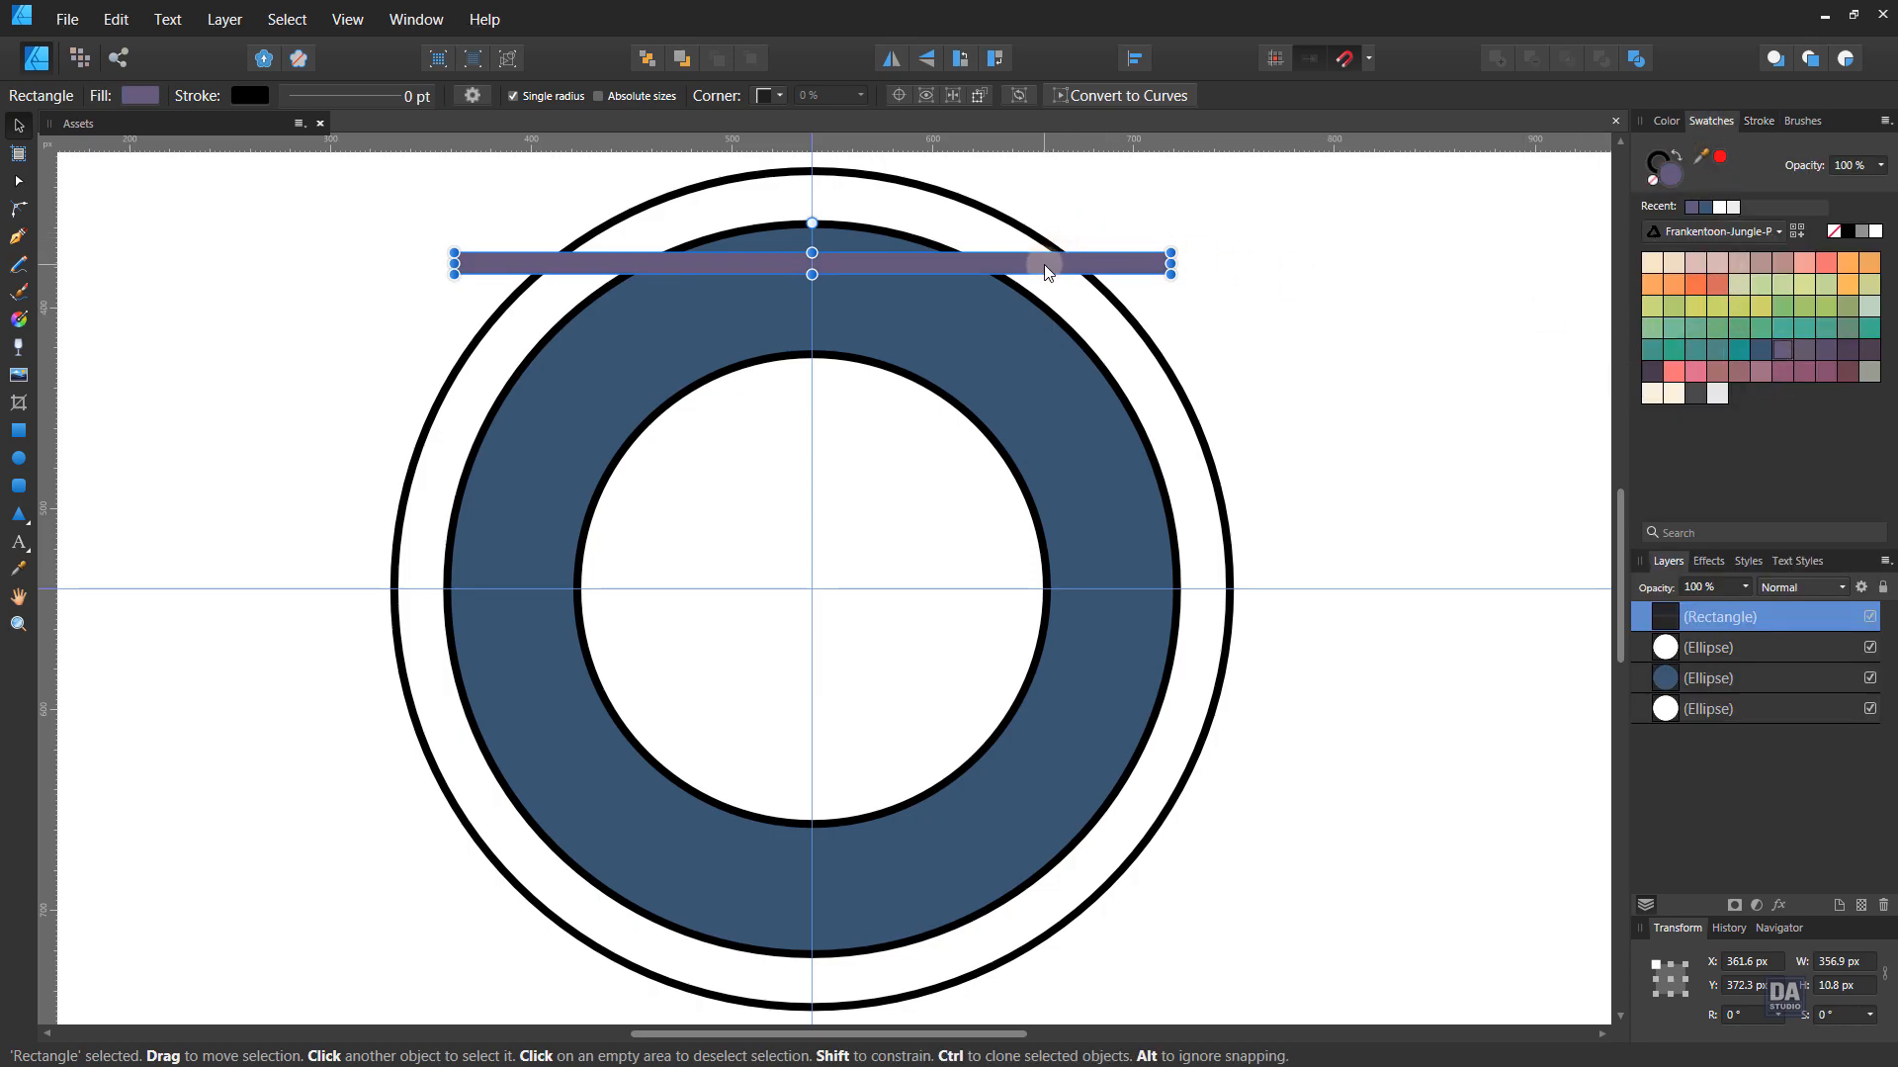
{"action": "left_click", "coordinate": [1738, 354]}
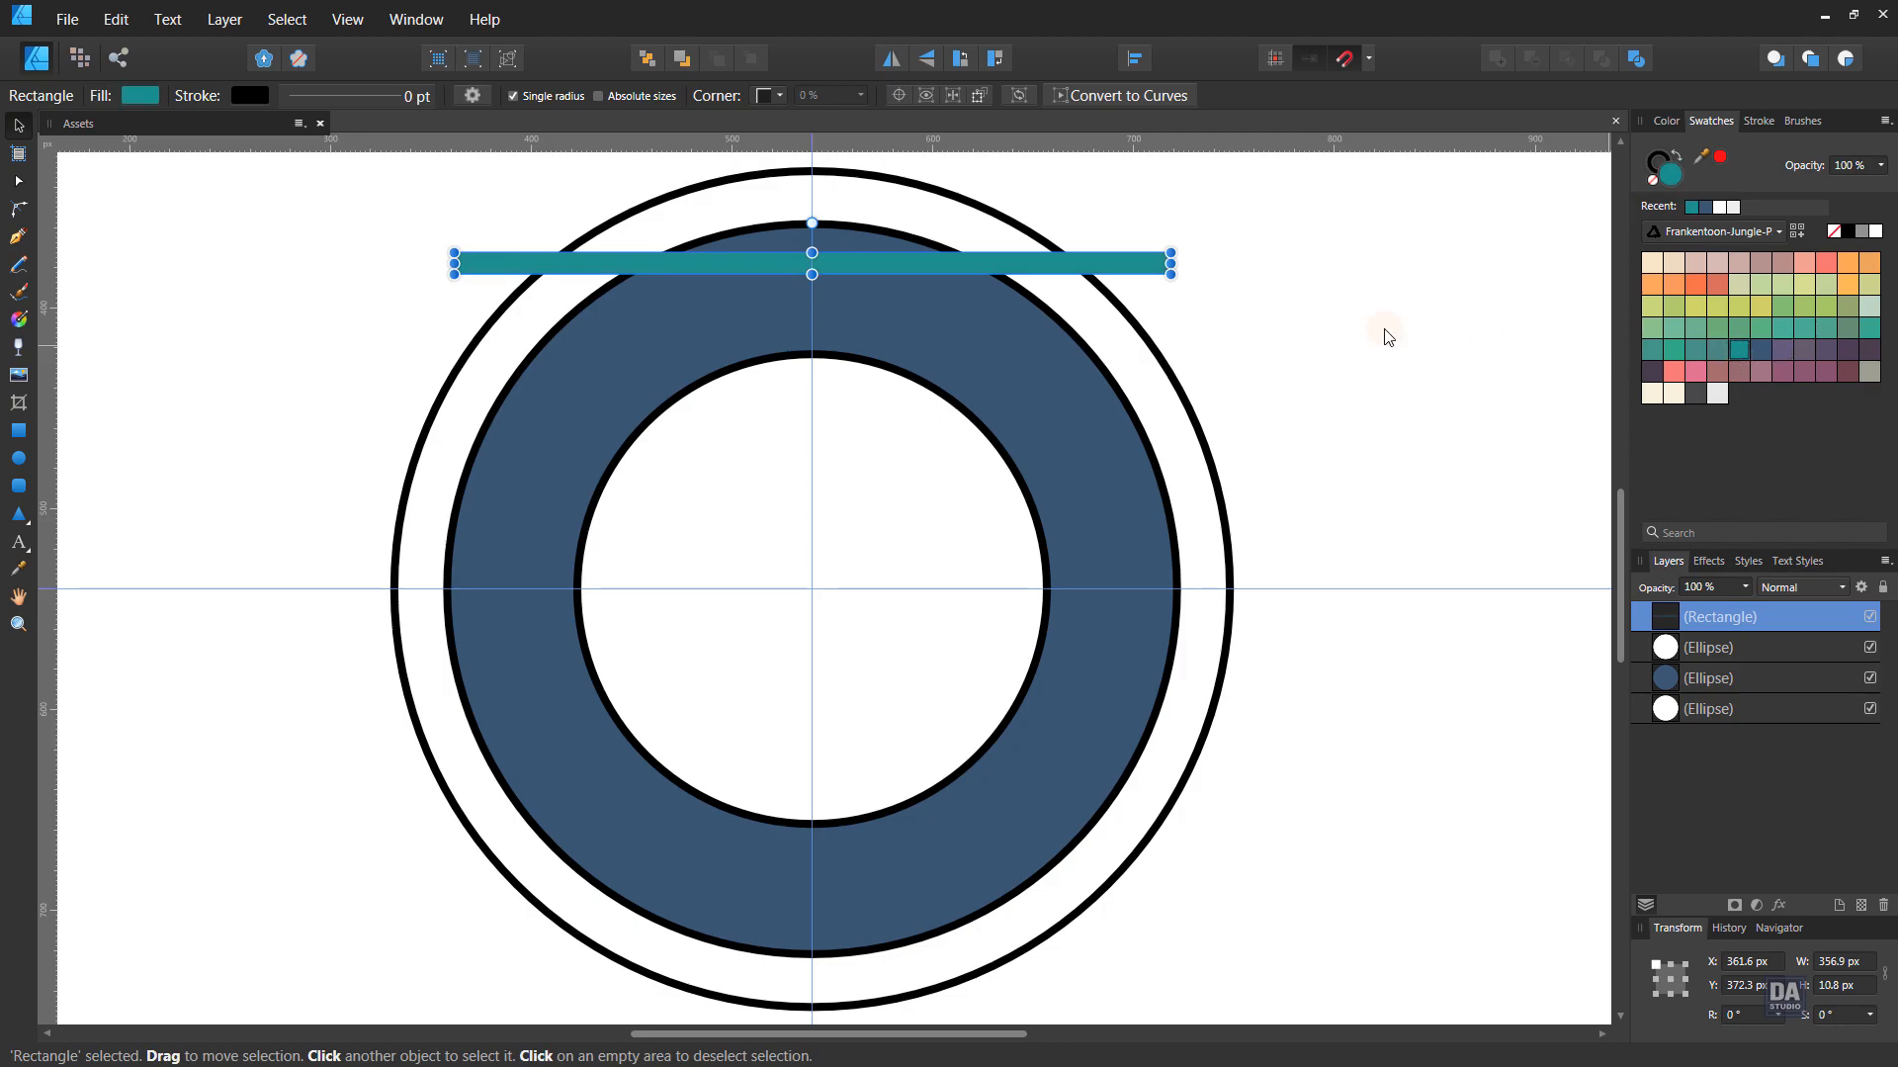
{"action": "left_click_drag", "start_coordinate": [957, 259], "coordinate": [959, 303]}
{"action": "key", "text": "ctrl+j"}
{"action": "key", "text": "ctrl+j"}
{"action": "key", "text": "ctrl+j"}
{"action": "key", "text": "ctrl+j"}
{"action": "key", "text": "ctrl+j"}
{"action": "key", "text": "ctrl+j"}
{"action": "key", "text": "ctrl+j"}
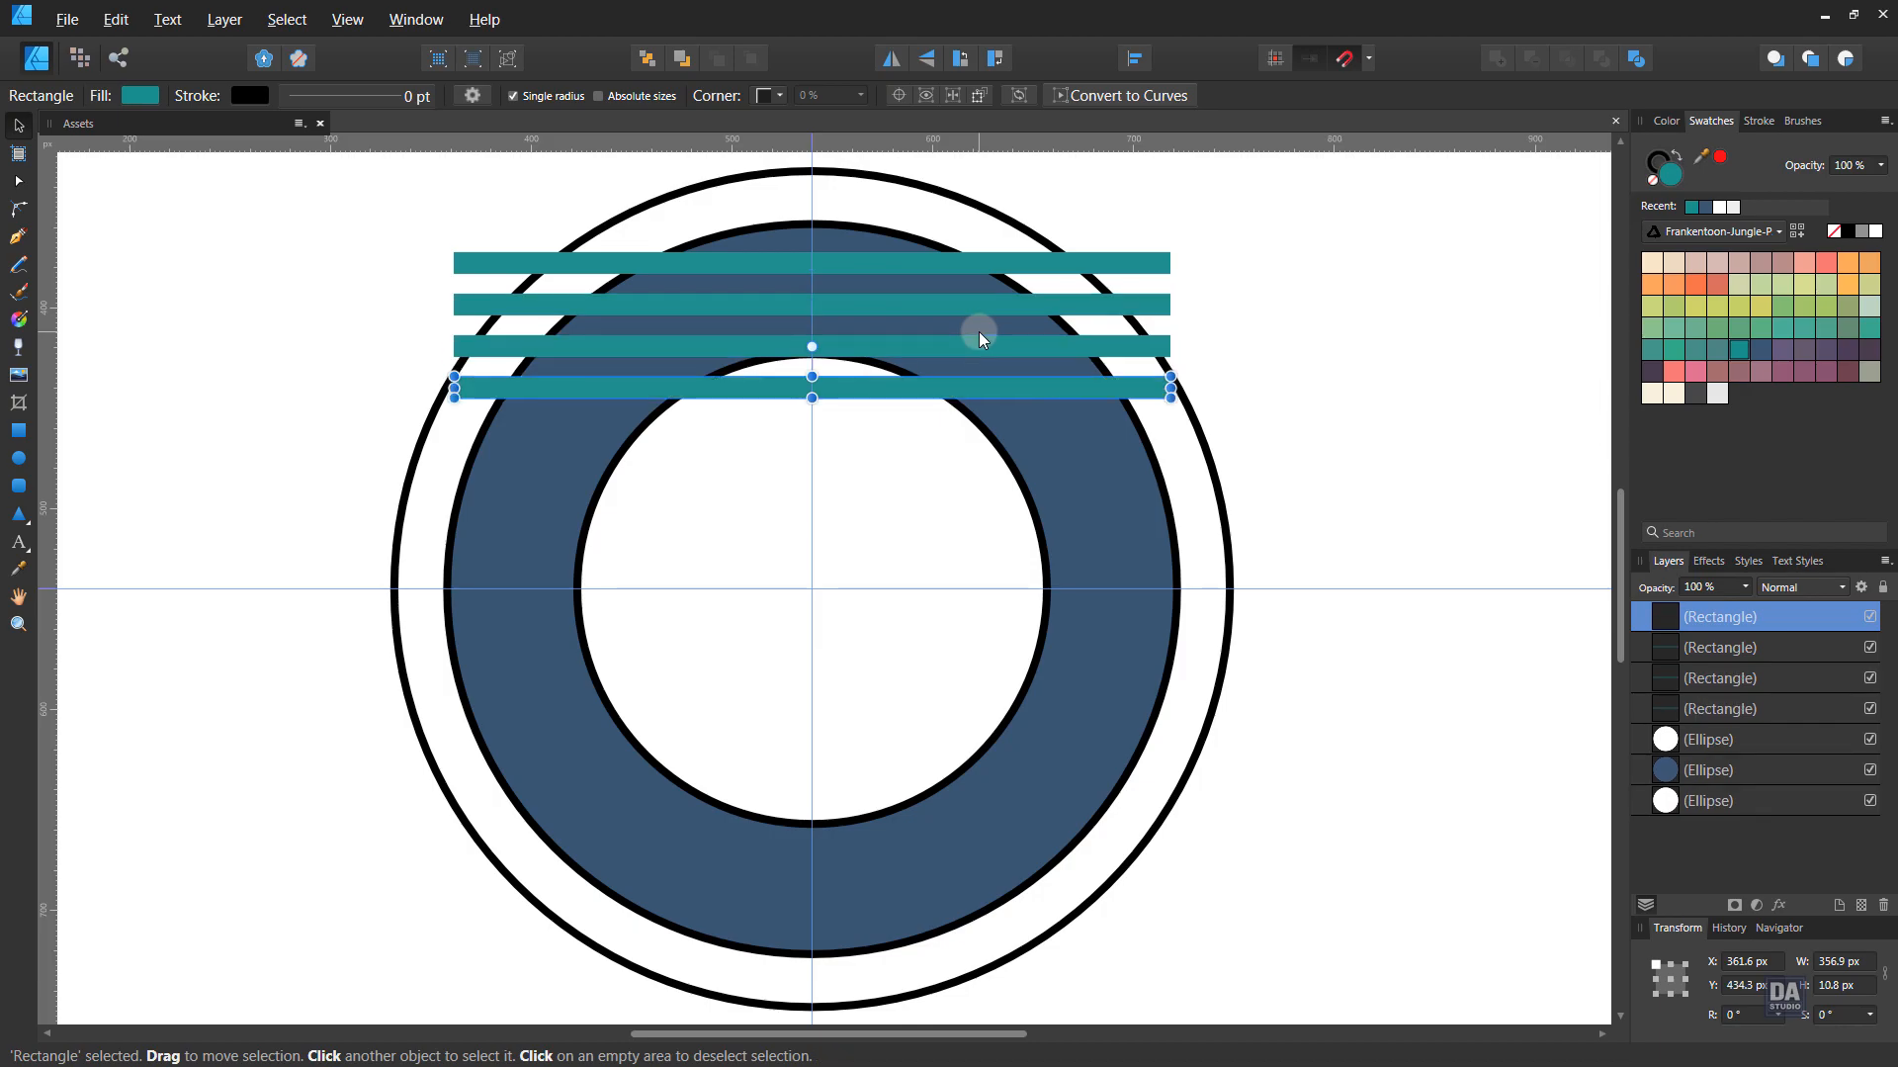
{"action": "key", "text": "ctrl+j"}
{"action": "key", "text": "ctrl+j"}
{"action": "key", "text": "ctrl+j"}
{"action": "key", "text": "ctrl+j"}
{"action": "key", "text": "ctrl+j"}
{"action": "key", "text": "ctrl+j"}
{"action": "key", "text": "ctrl+j"}
{"action": "key", "text": "ctrl+j"}
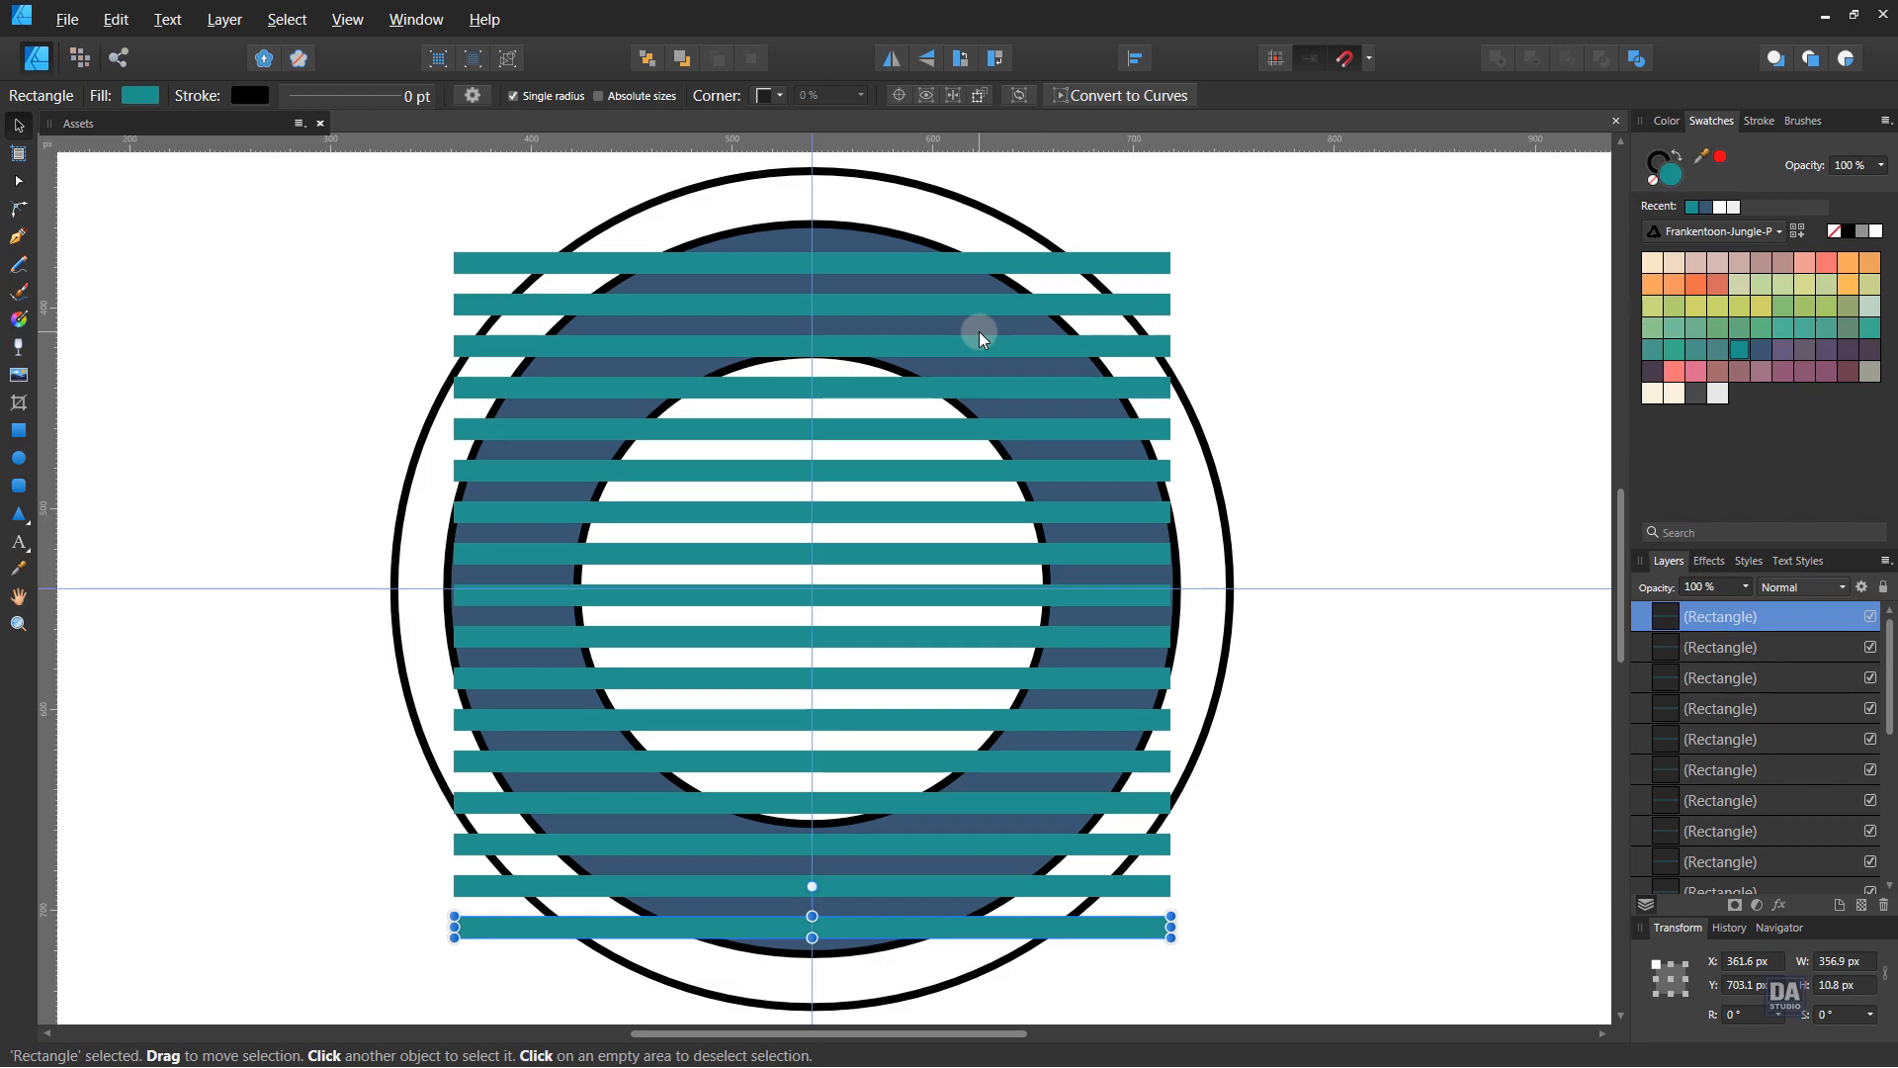
{"action": "scroll", "coordinate": [1770, 825], "scroll_direction": "down", "scroll_amount": 5}
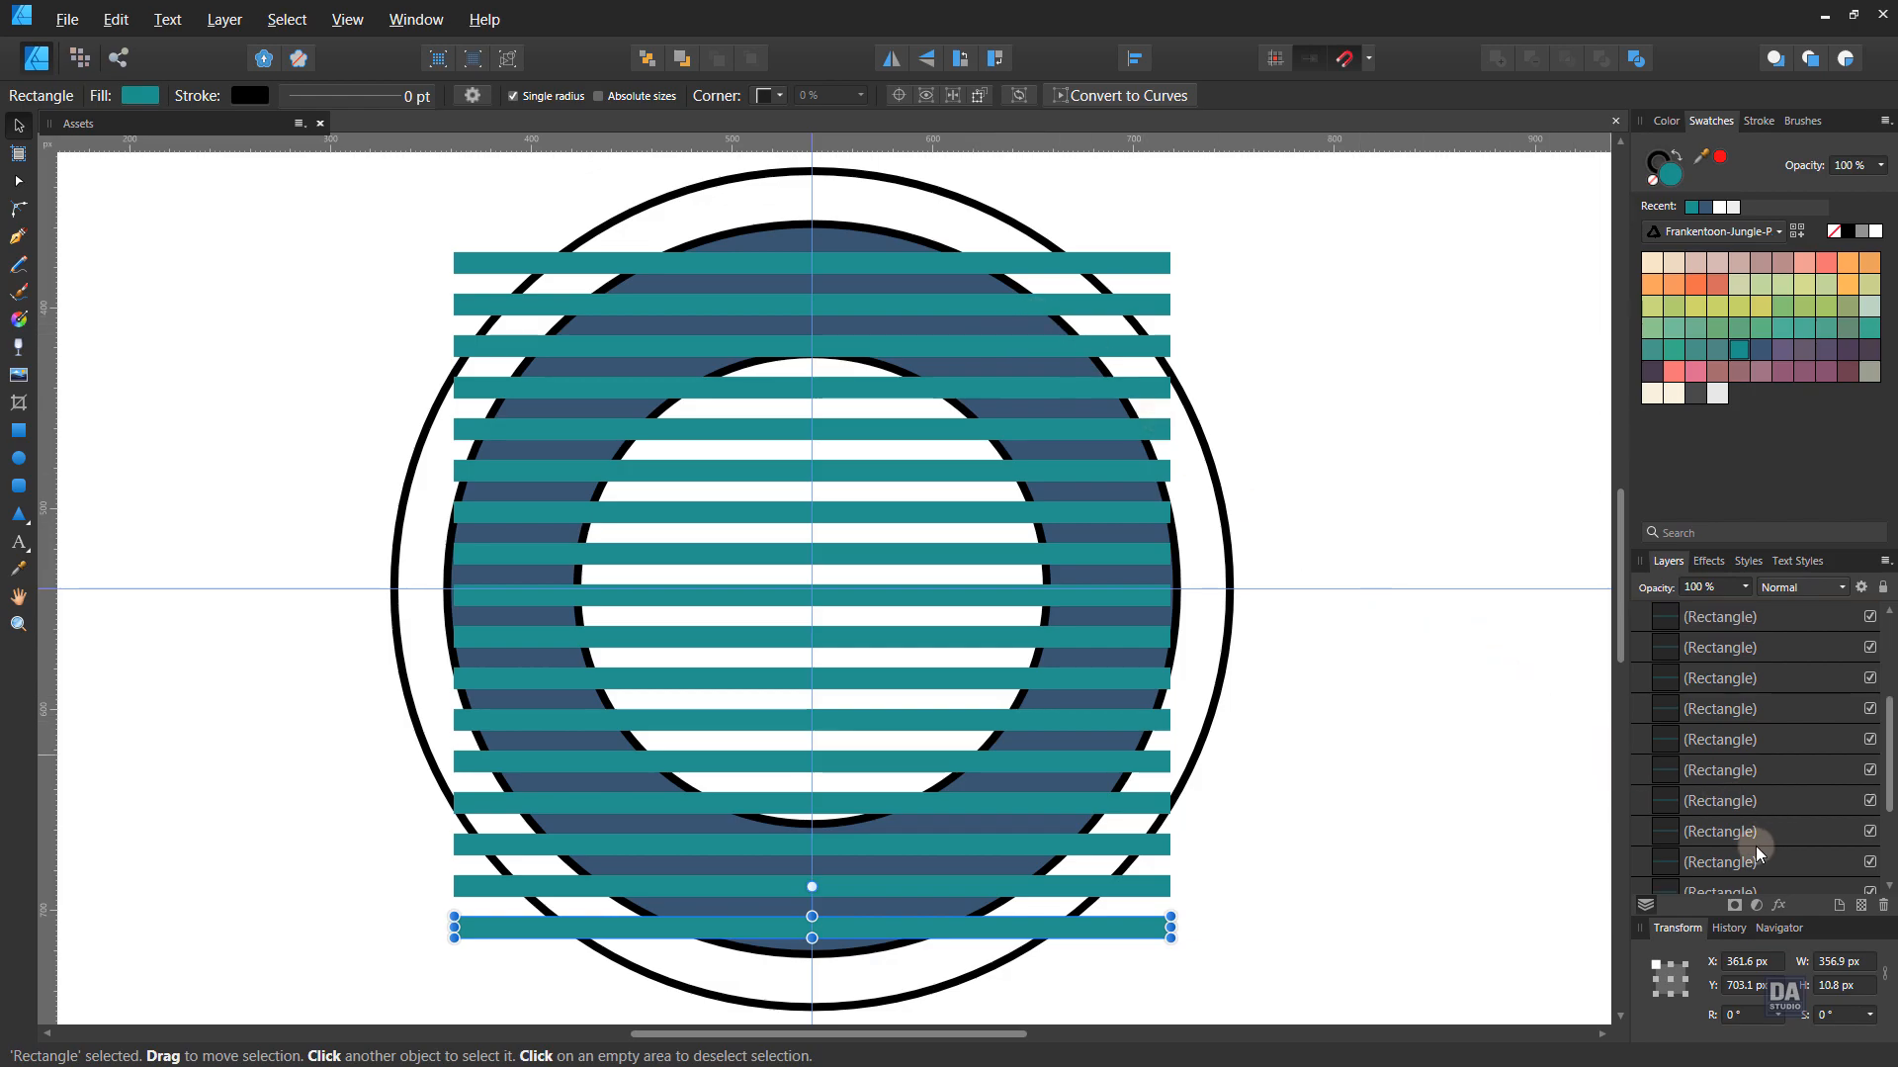
- Select all the stripes, widen them past the blue ring and nudge them slightly up
{"action": "left_click", "coordinate": [1753, 840], "text": "shift"}
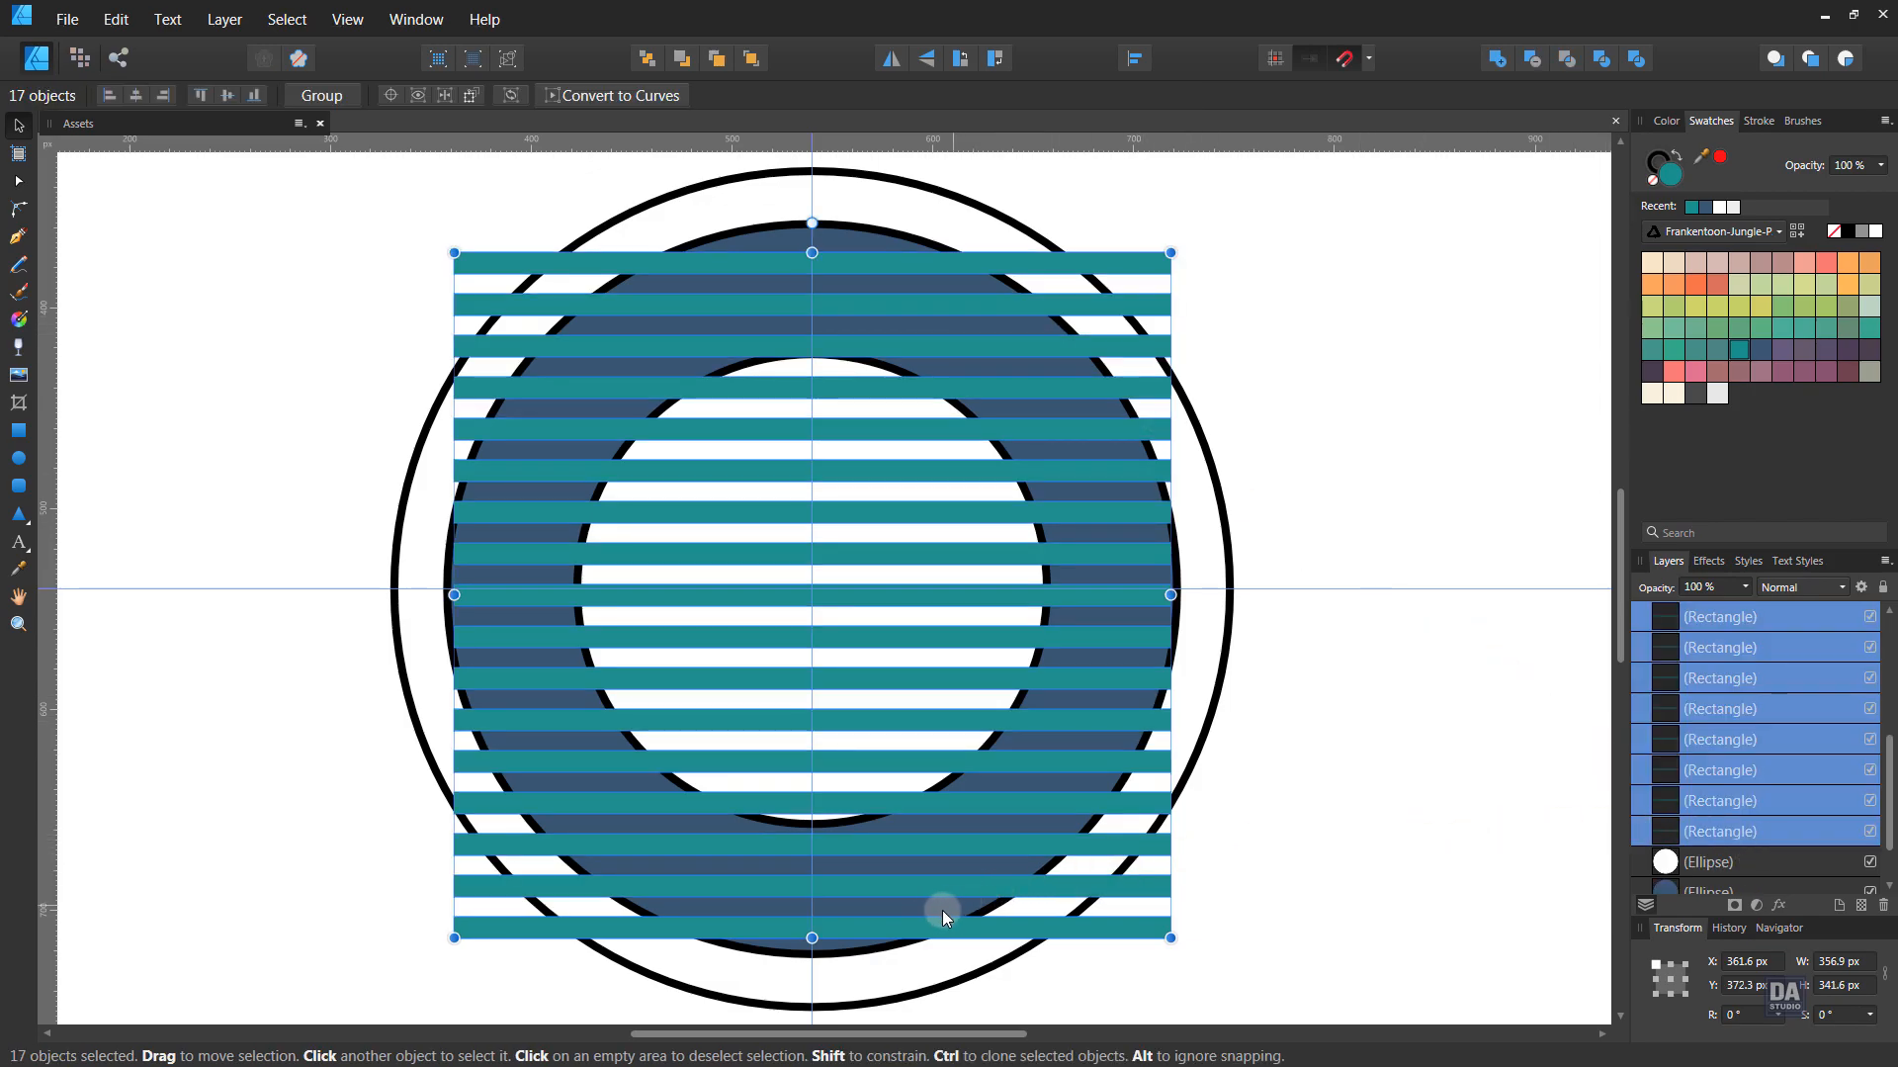
{"action": "left_click_drag", "start_coordinate": [1171, 594], "coordinate": [1198, 594]}
{"action": "left_click_drag", "start_coordinate": [1024, 787], "coordinate": [1024, 779]}
- Group the stripes, centre the group vertically and clip it inside the blue ring
{"action": "right_click", "coordinate": [1065, 710]}
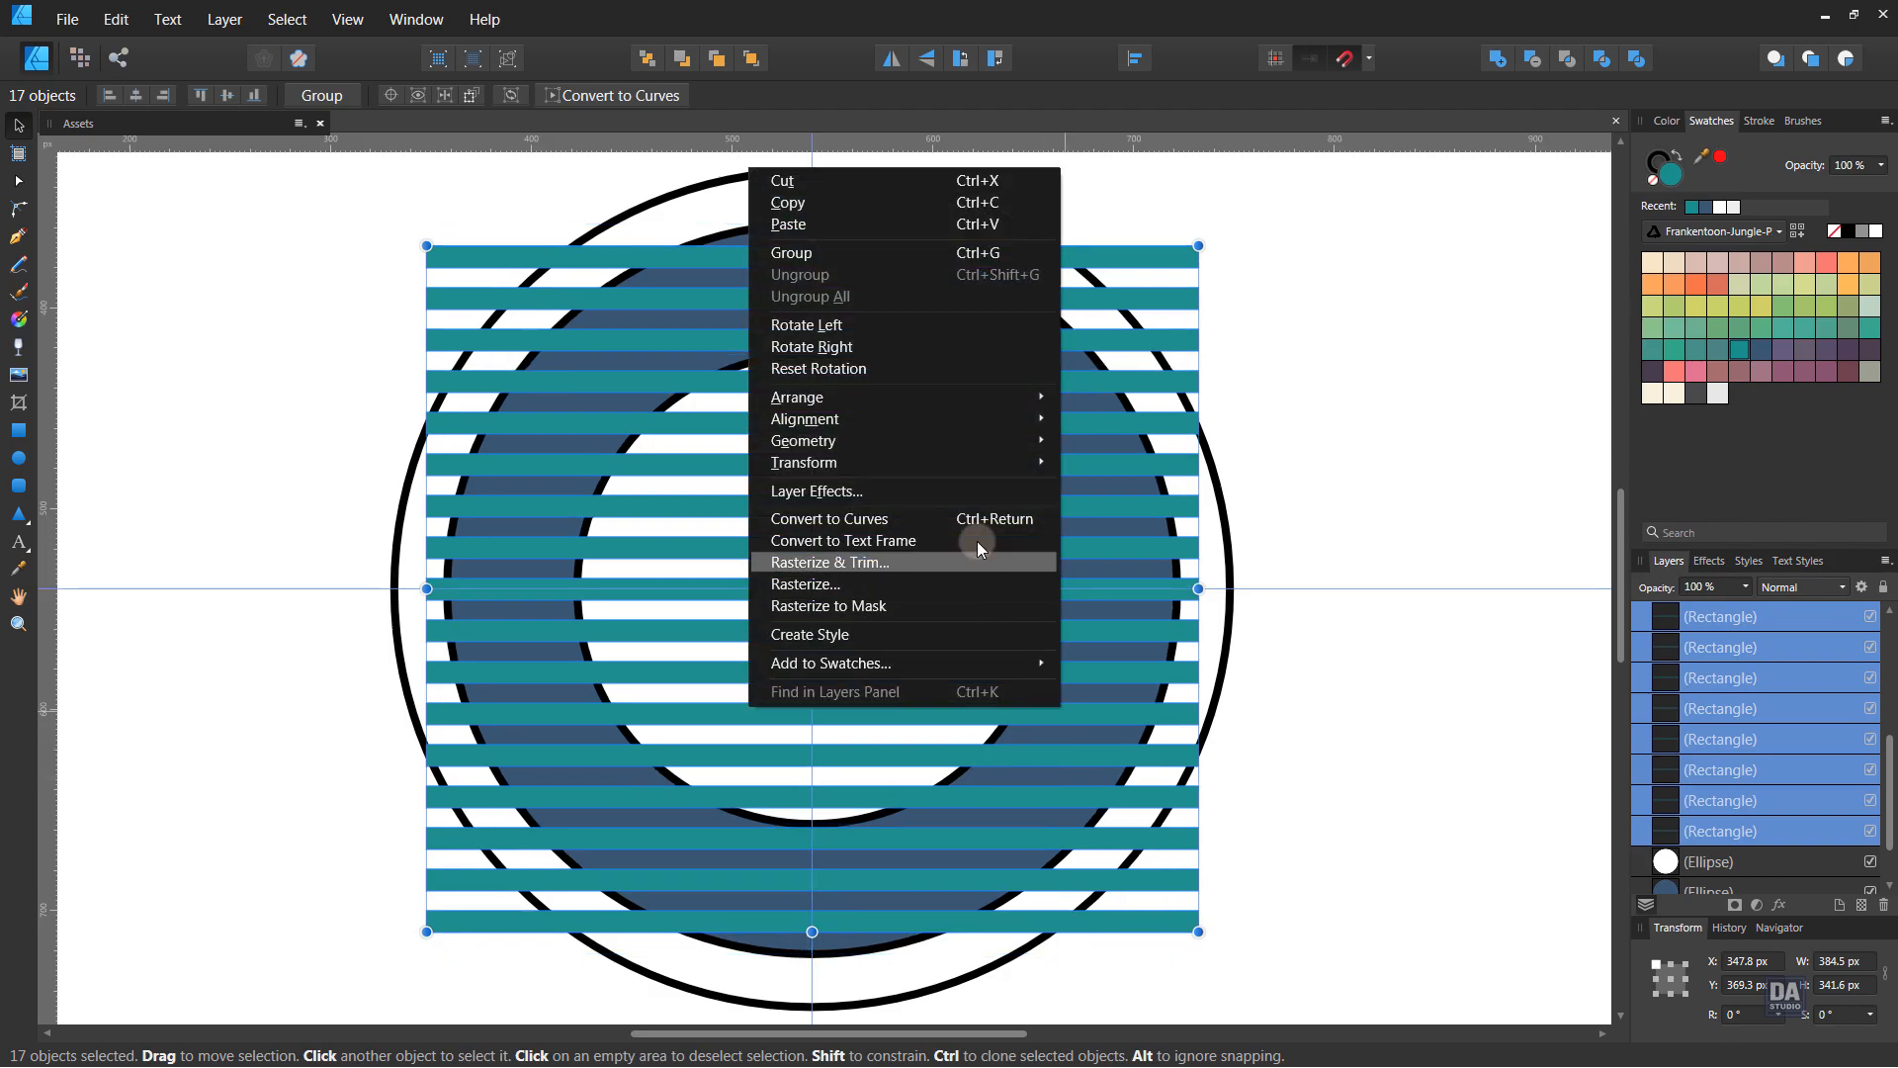
{"action": "left_click", "coordinate": [939, 252]}
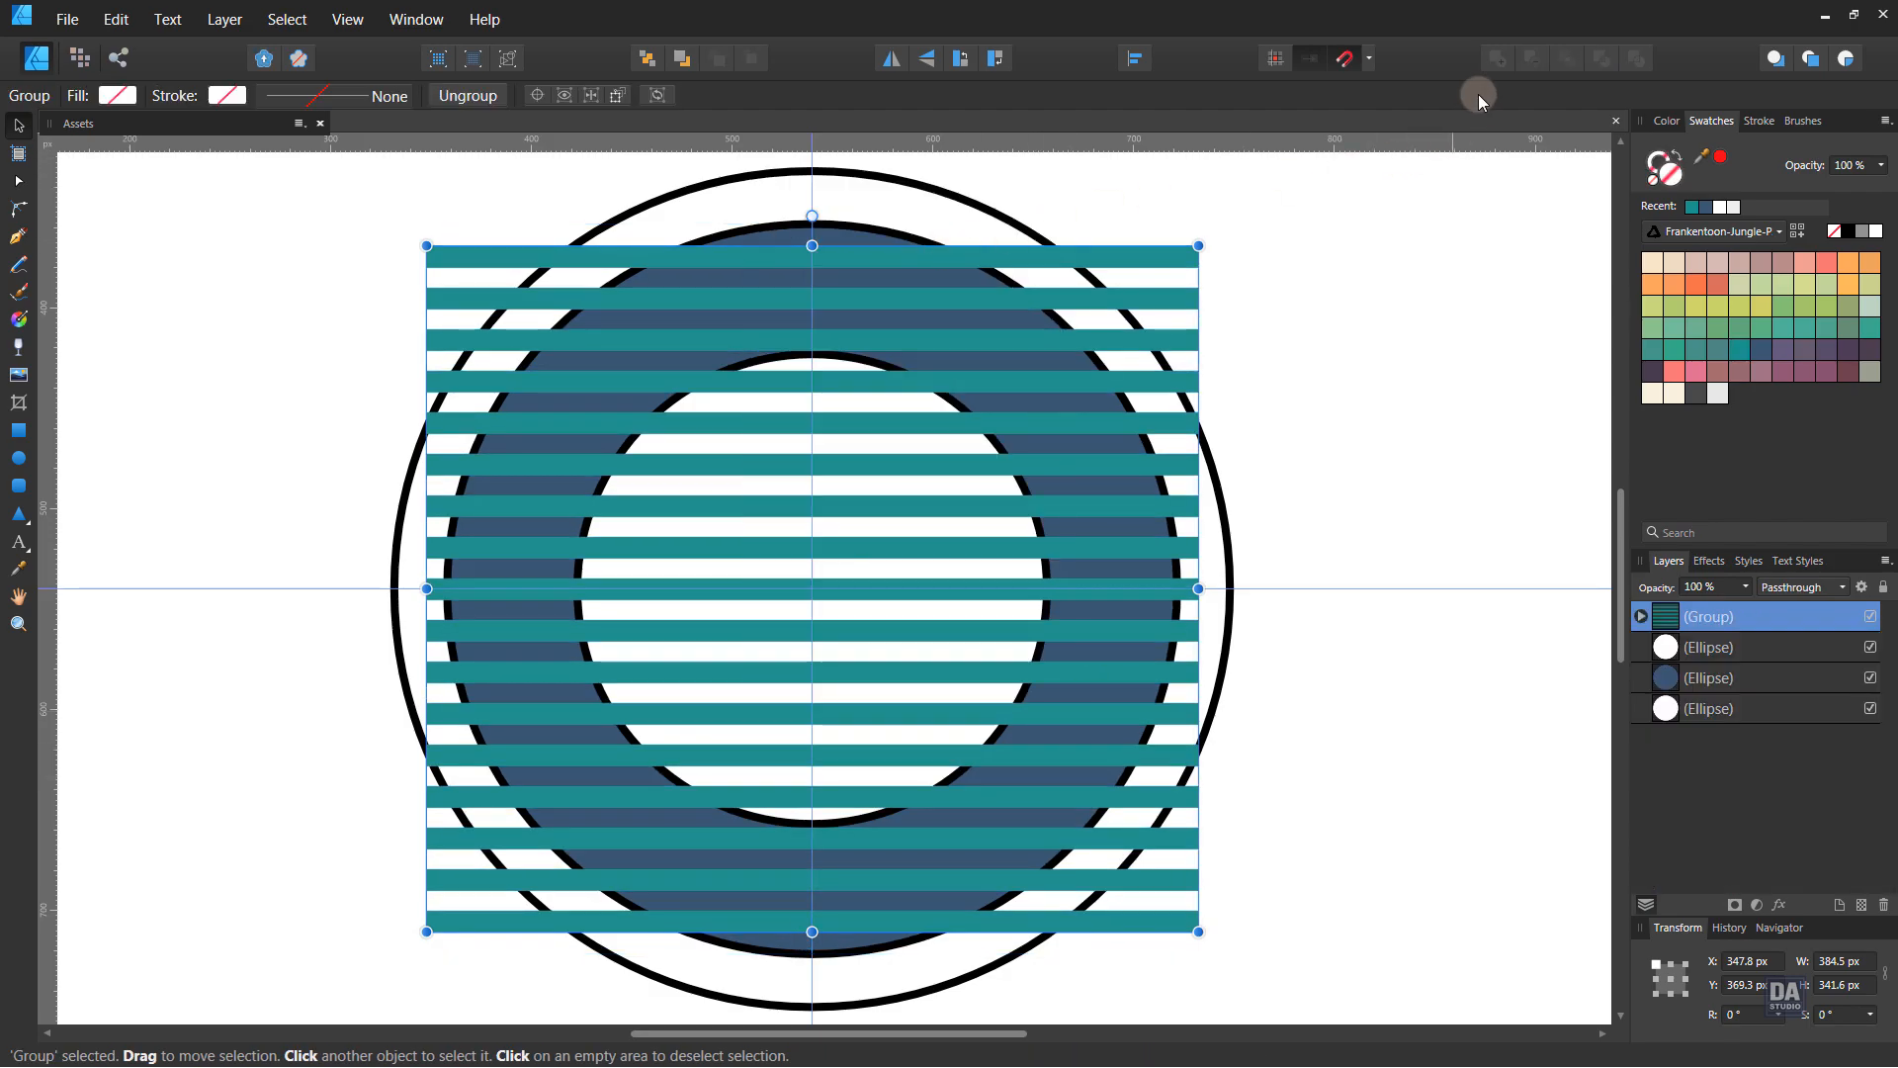
{"action": "left_click", "coordinate": [1133, 57]}
{"action": "left_click", "coordinate": [1174, 224]}
{"action": "left_click", "coordinate": [1147, 307]}
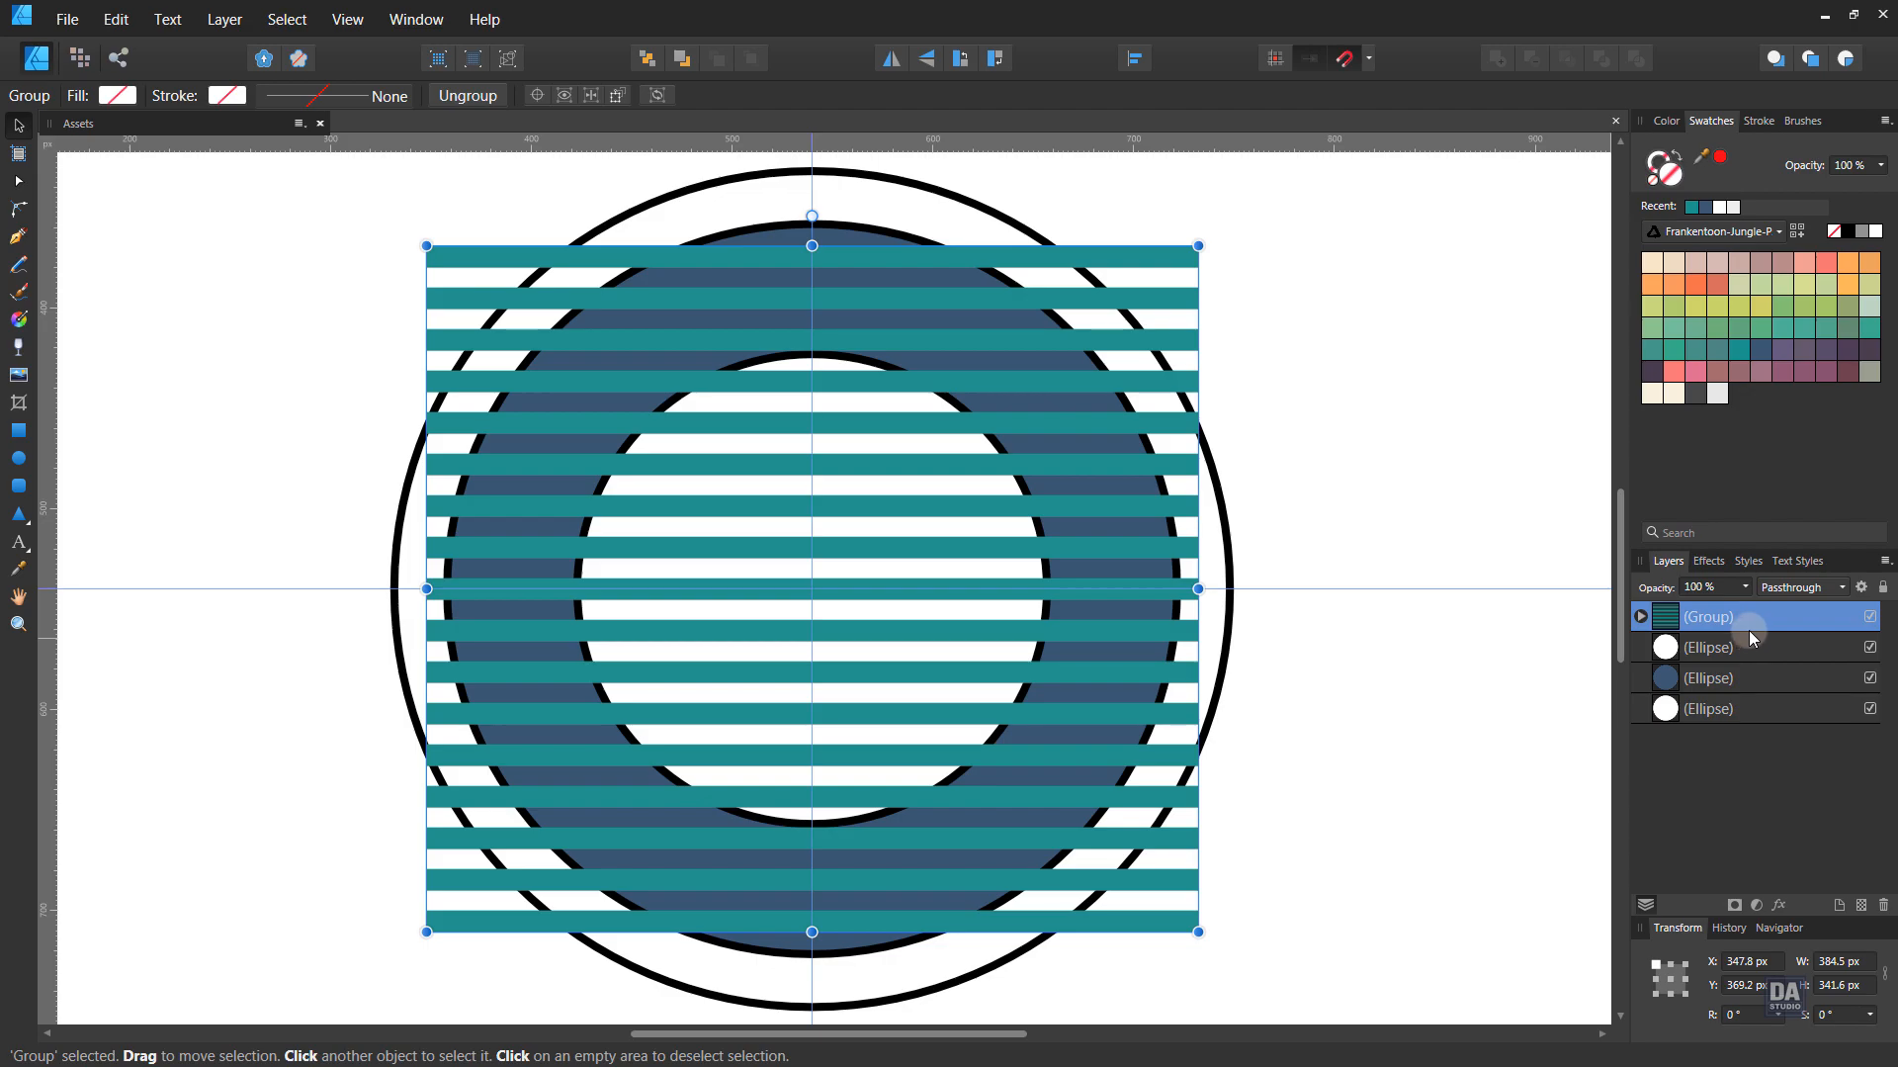
{"action": "left_click_drag", "start_coordinate": [1752, 627], "coordinate": [1748, 678]}
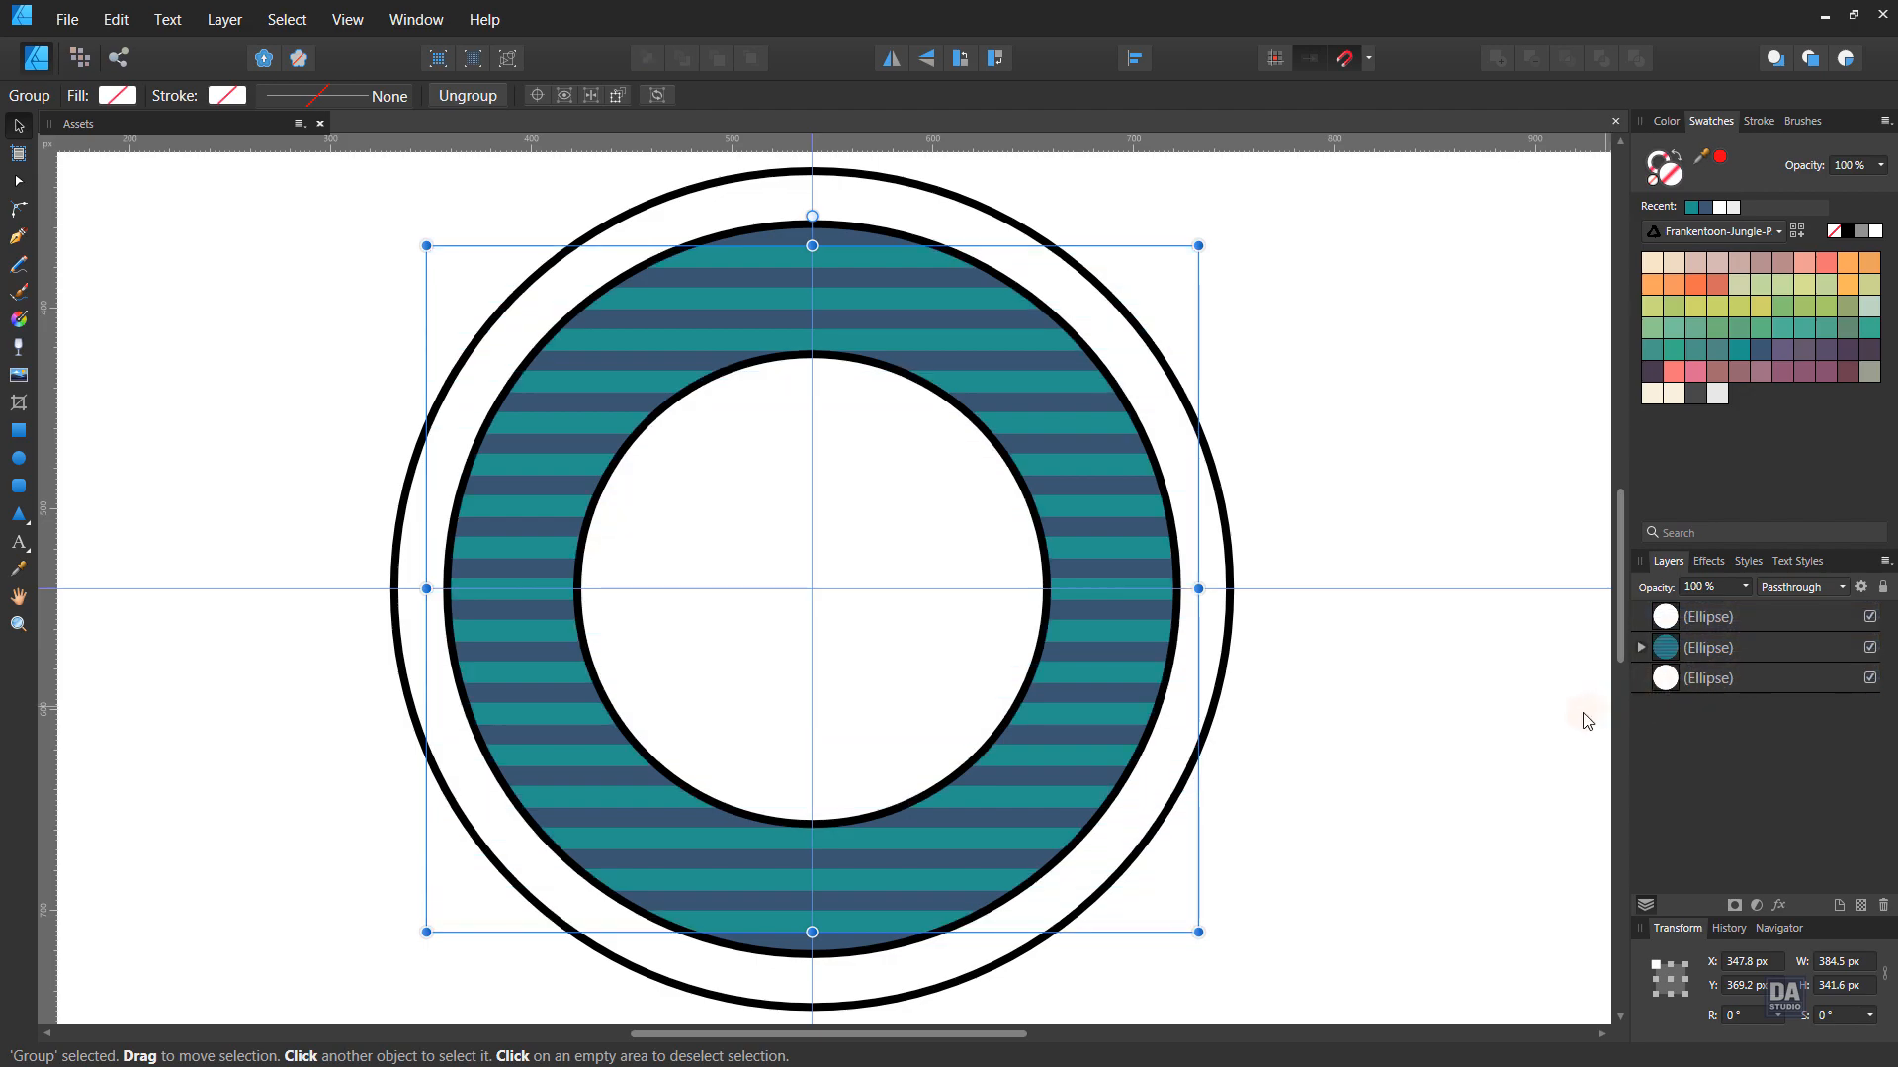
{"action": "left_click", "coordinate": [1317, 711]}
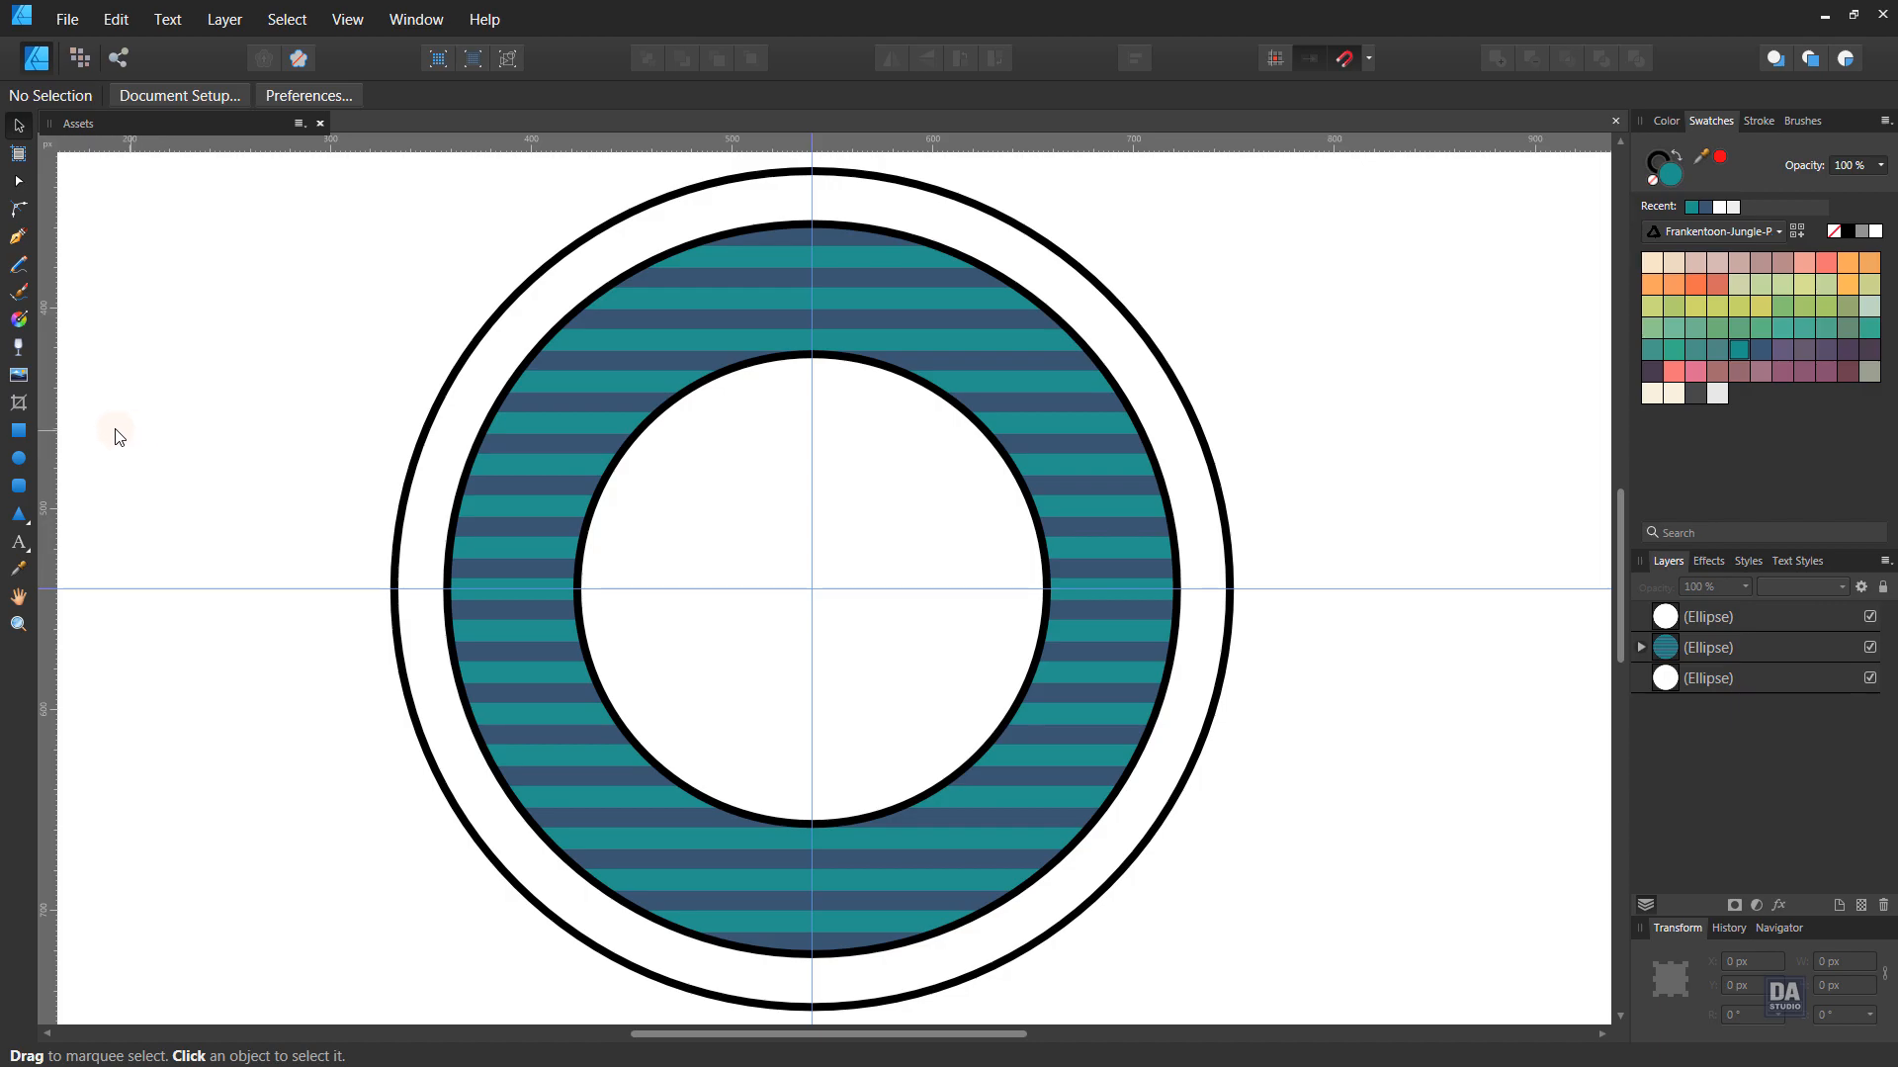
- Place a numeral 1 at the circle centre and enlarge it inside the circle
{"action": "left_click", "coordinate": [18, 542]}
{"action": "left_click", "coordinate": [806, 592]}
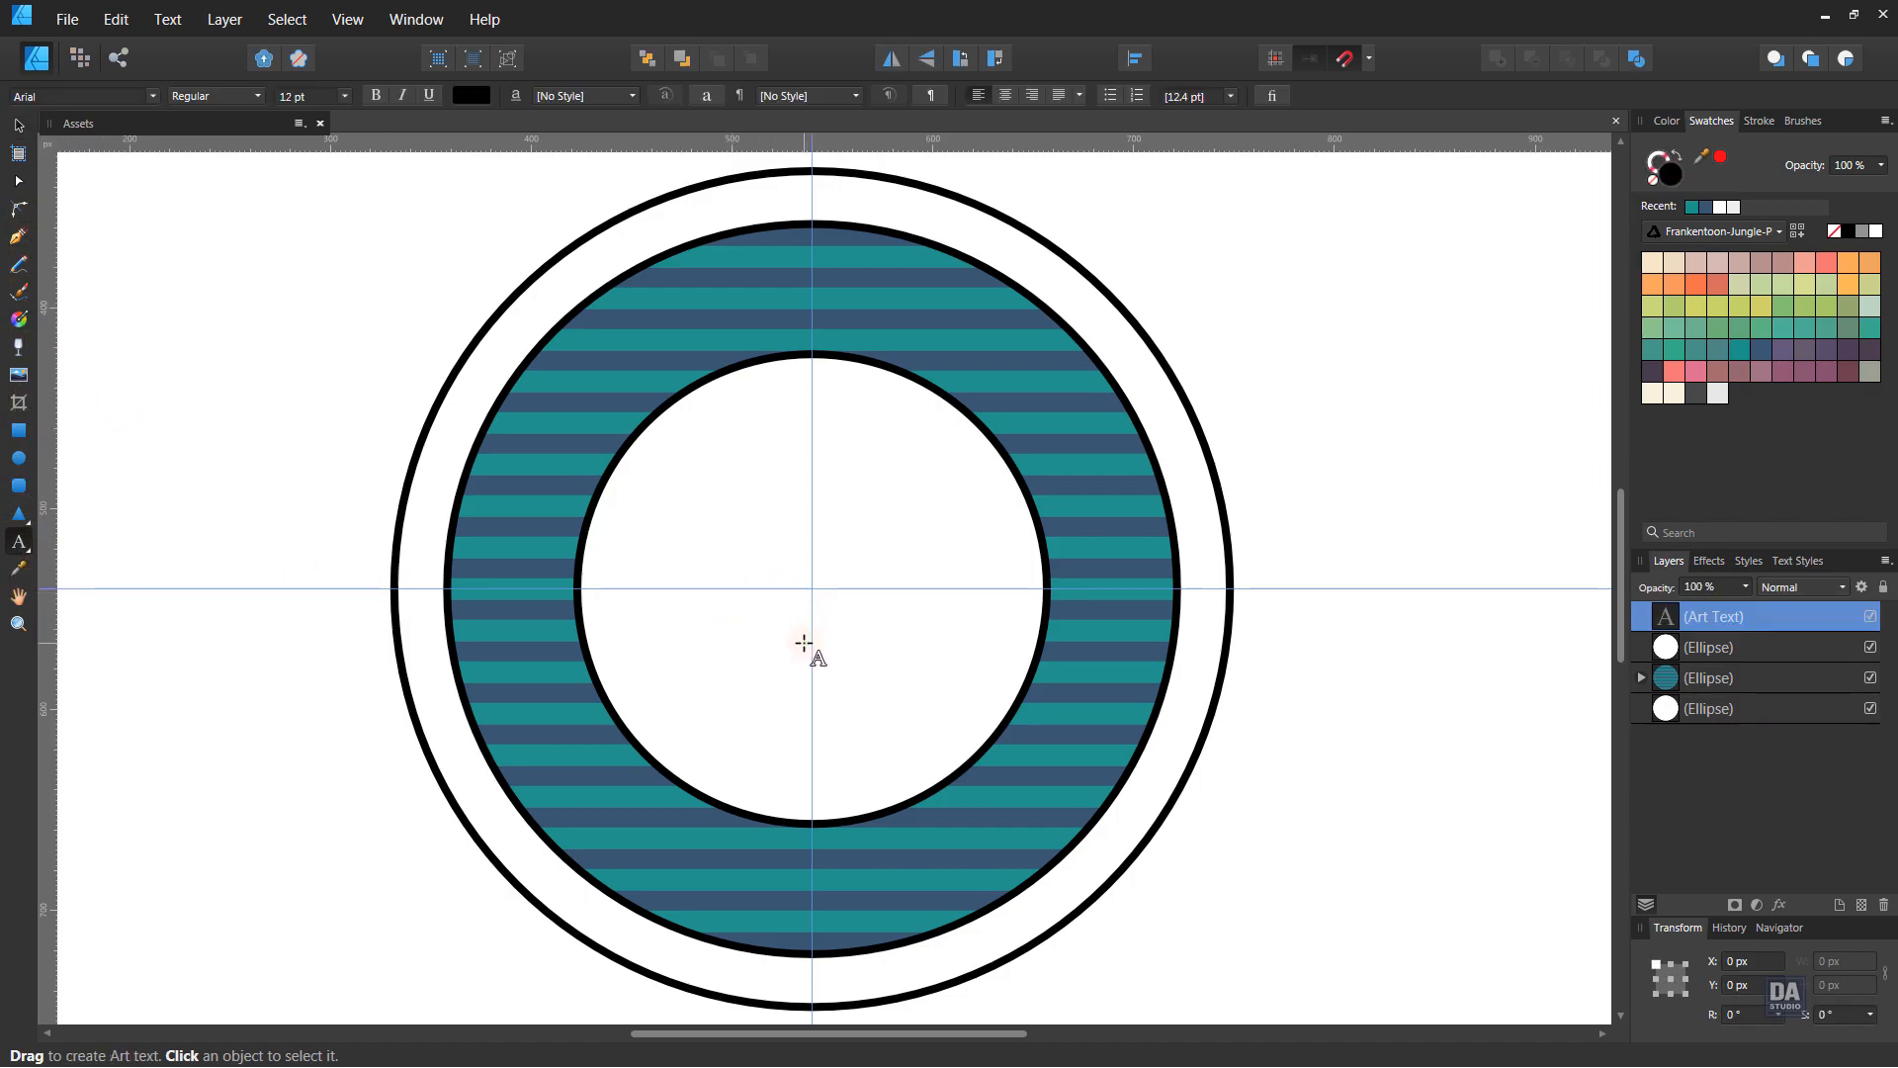
{"action": "key", "text": "Escape"}
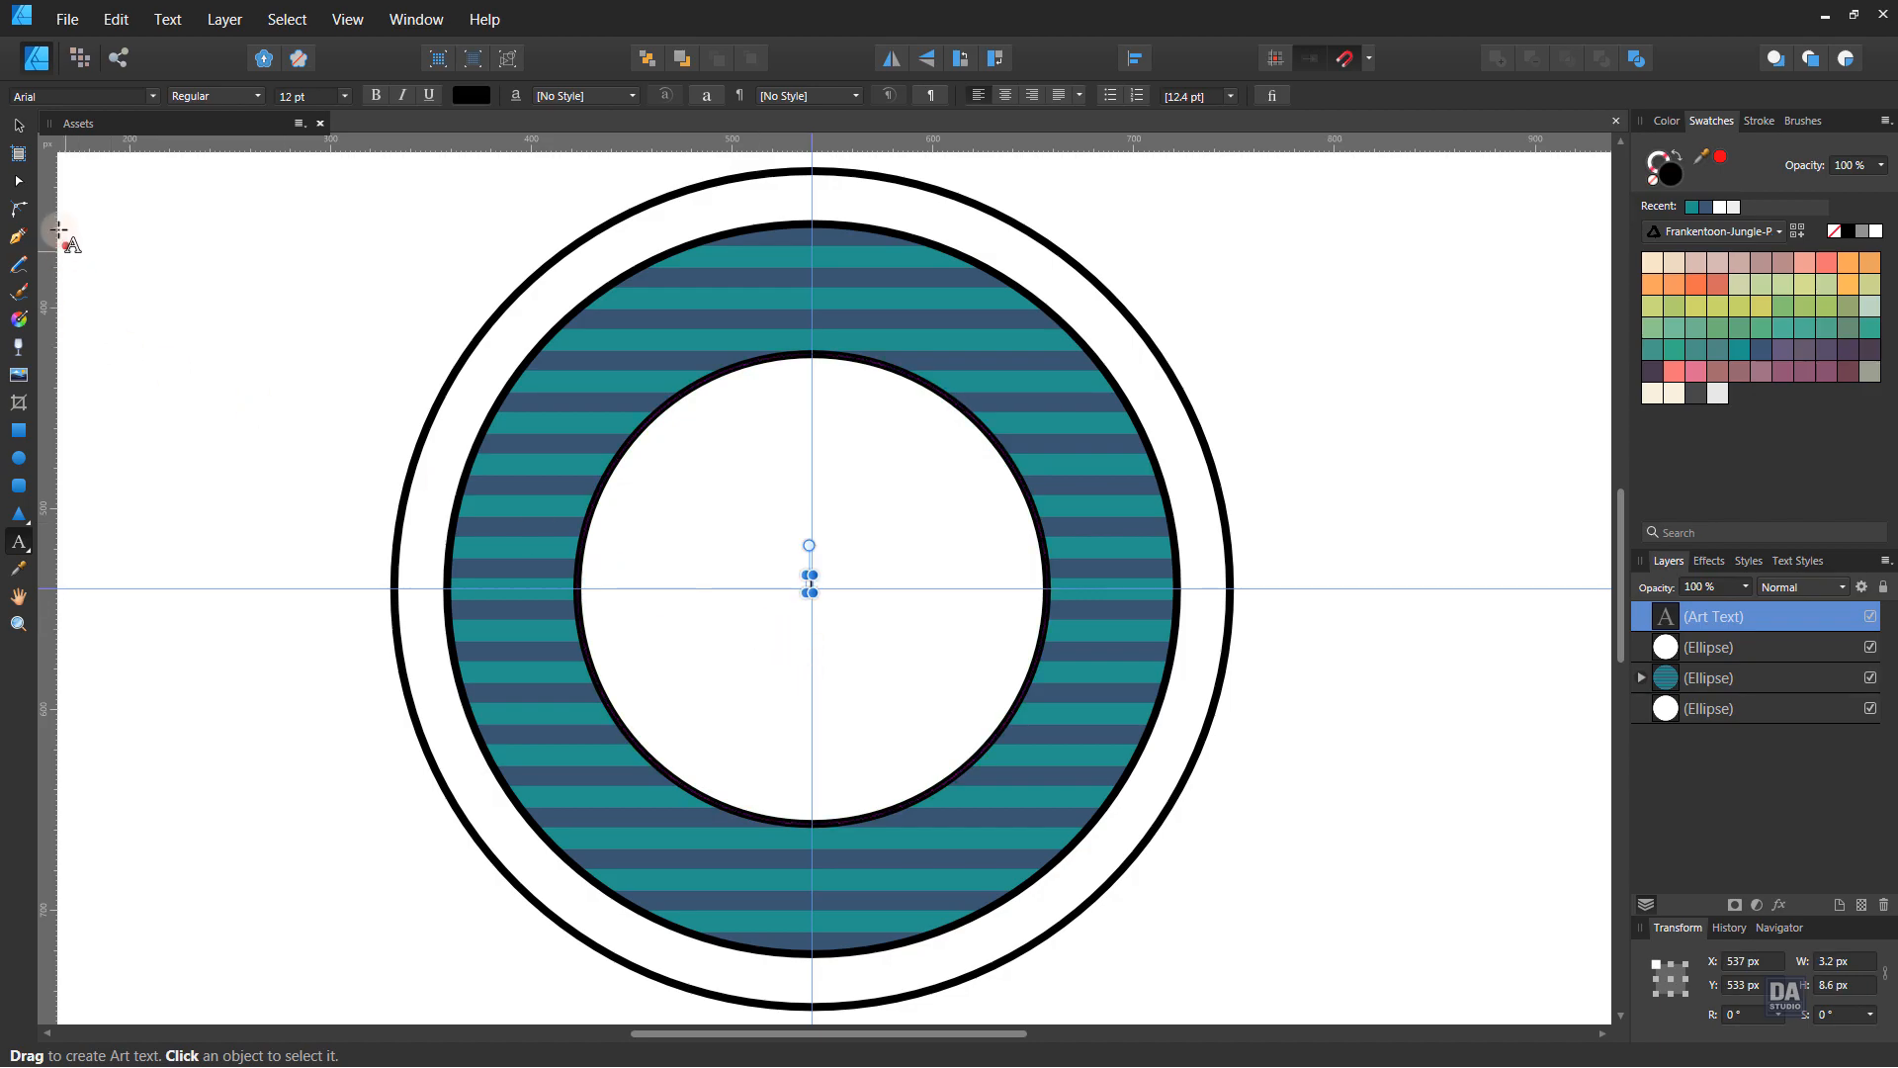
{"action": "left_click", "coordinate": [19, 129]}
{"action": "left_click_drag", "start_coordinate": [810, 592], "coordinate": [1068, 803]}
{"action": "left_click_drag", "start_coordinate": [869, 741], "coordinate": [819, 643]}
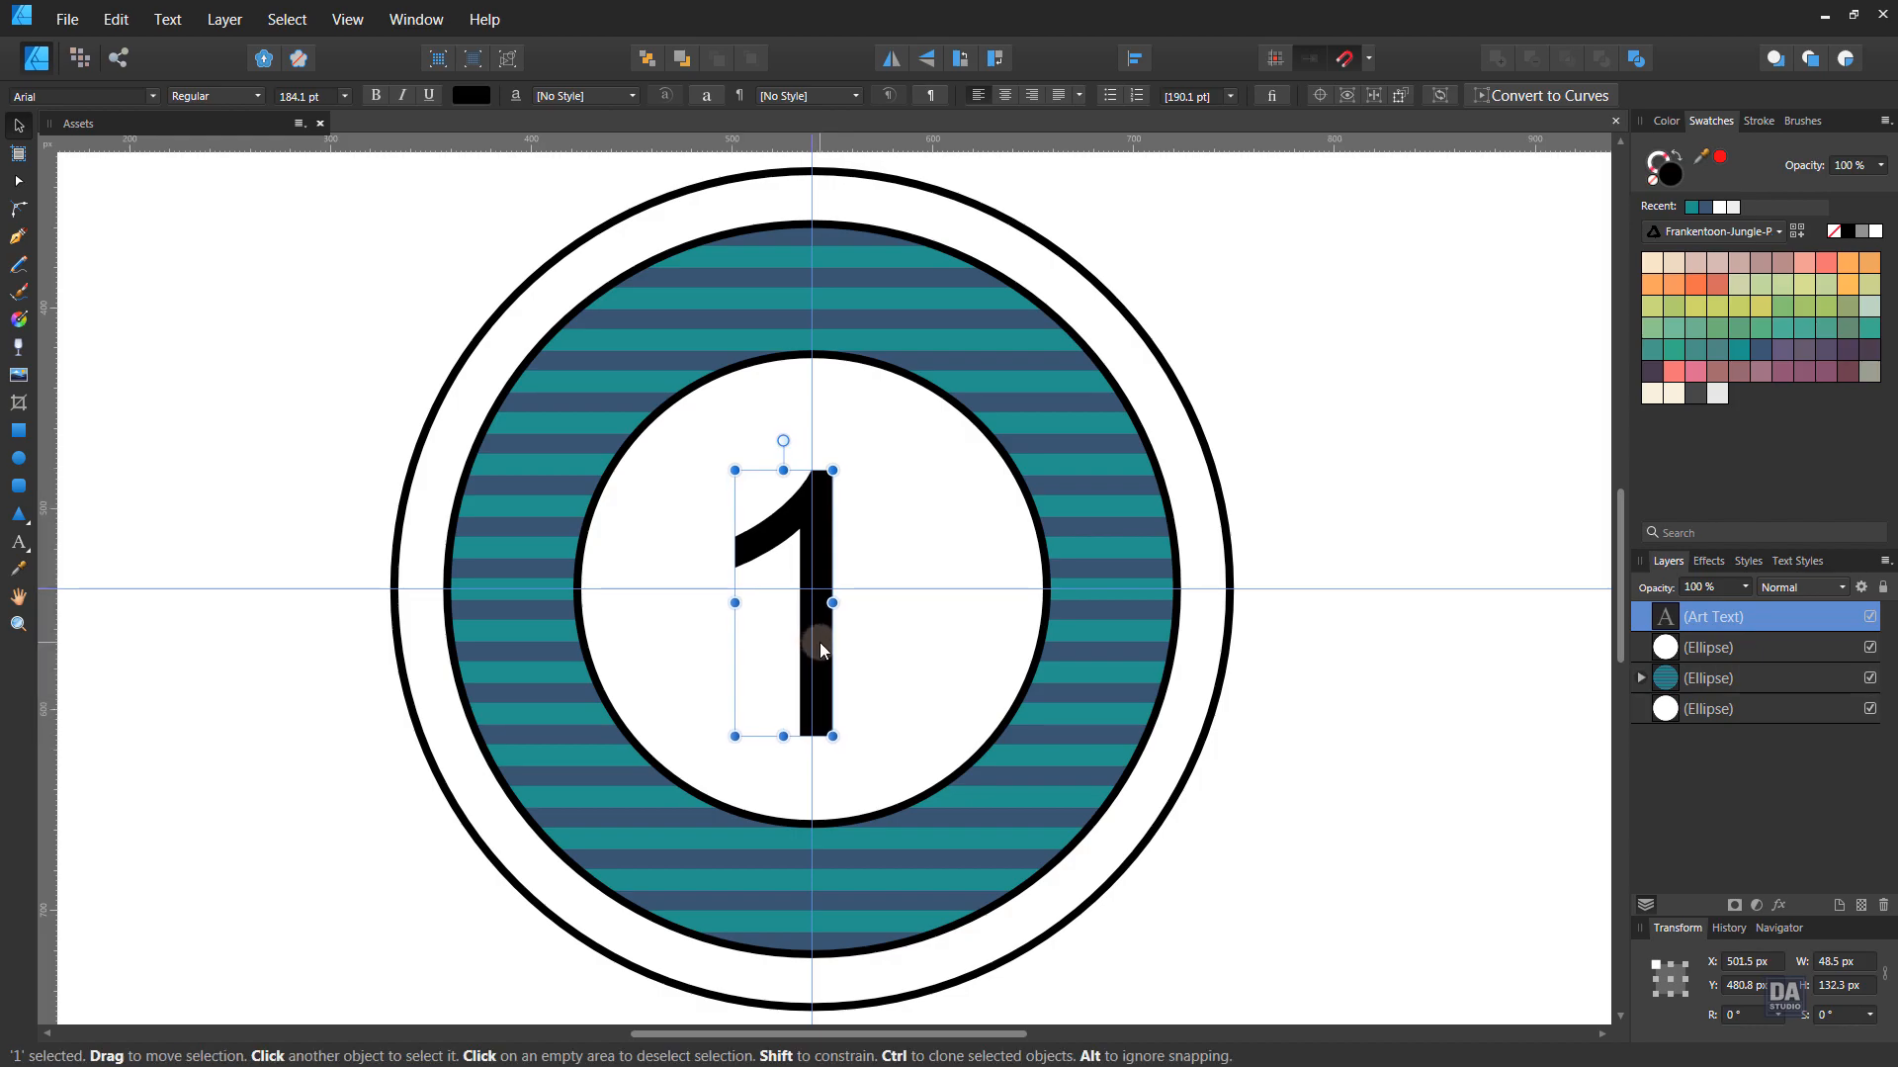
- Set the numeral 1 in the Clarendon font
{"action": "left_click", "coordinate": [91, 98]}
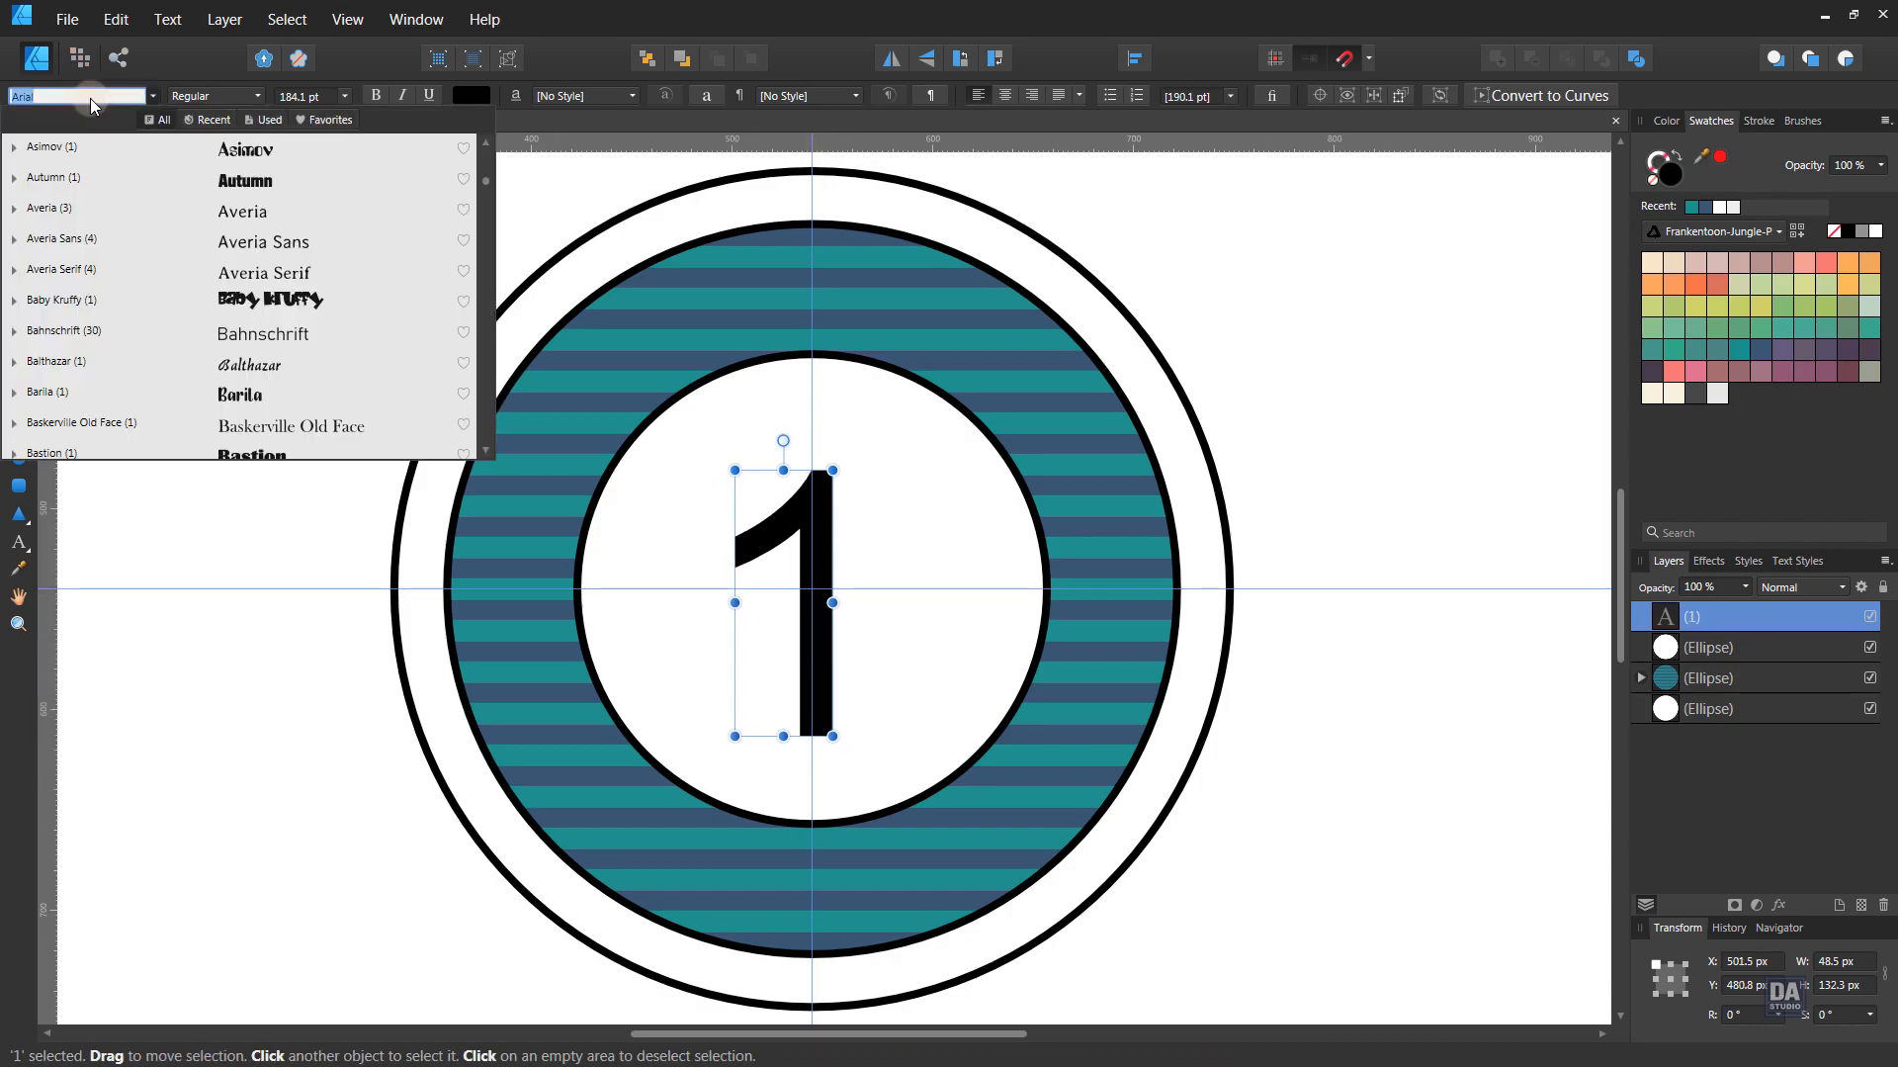
{"action": "type", "text": "clar"}
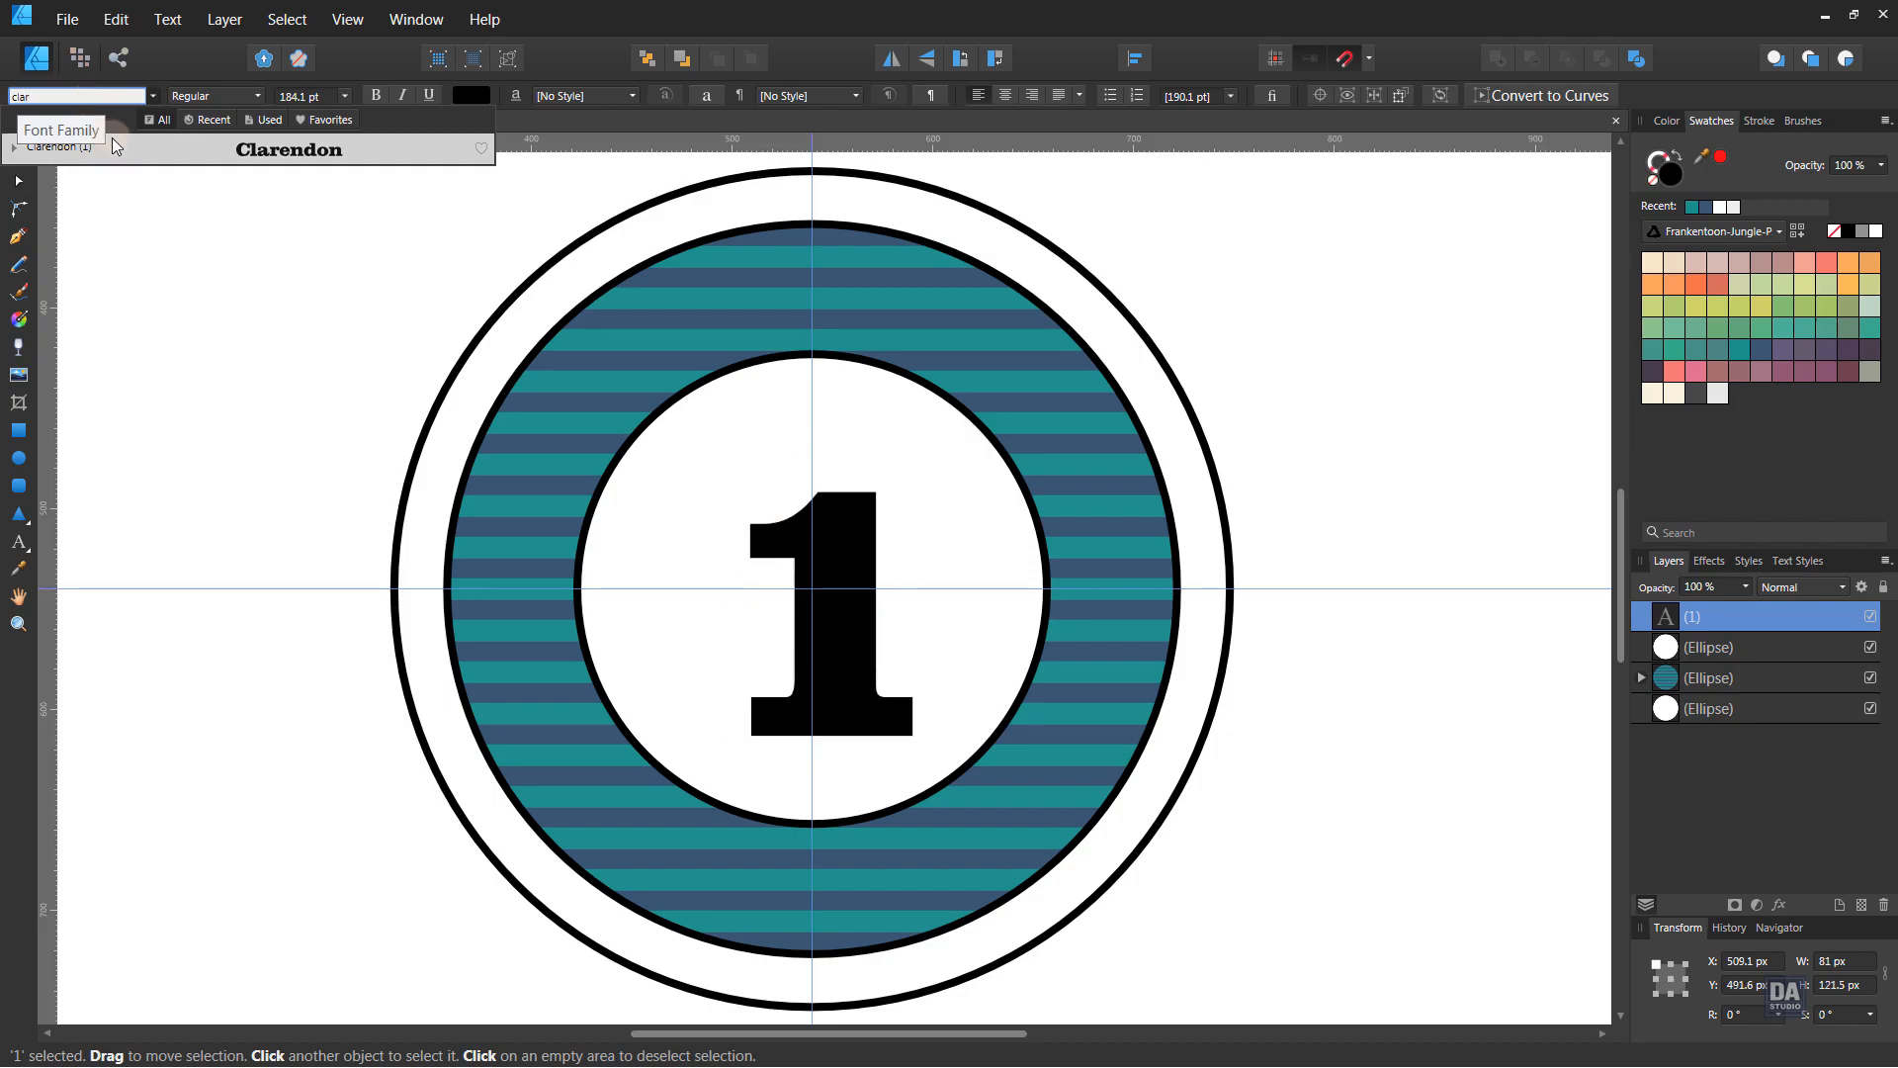
{"action": "left_click", "coordinate": [110, 144]}
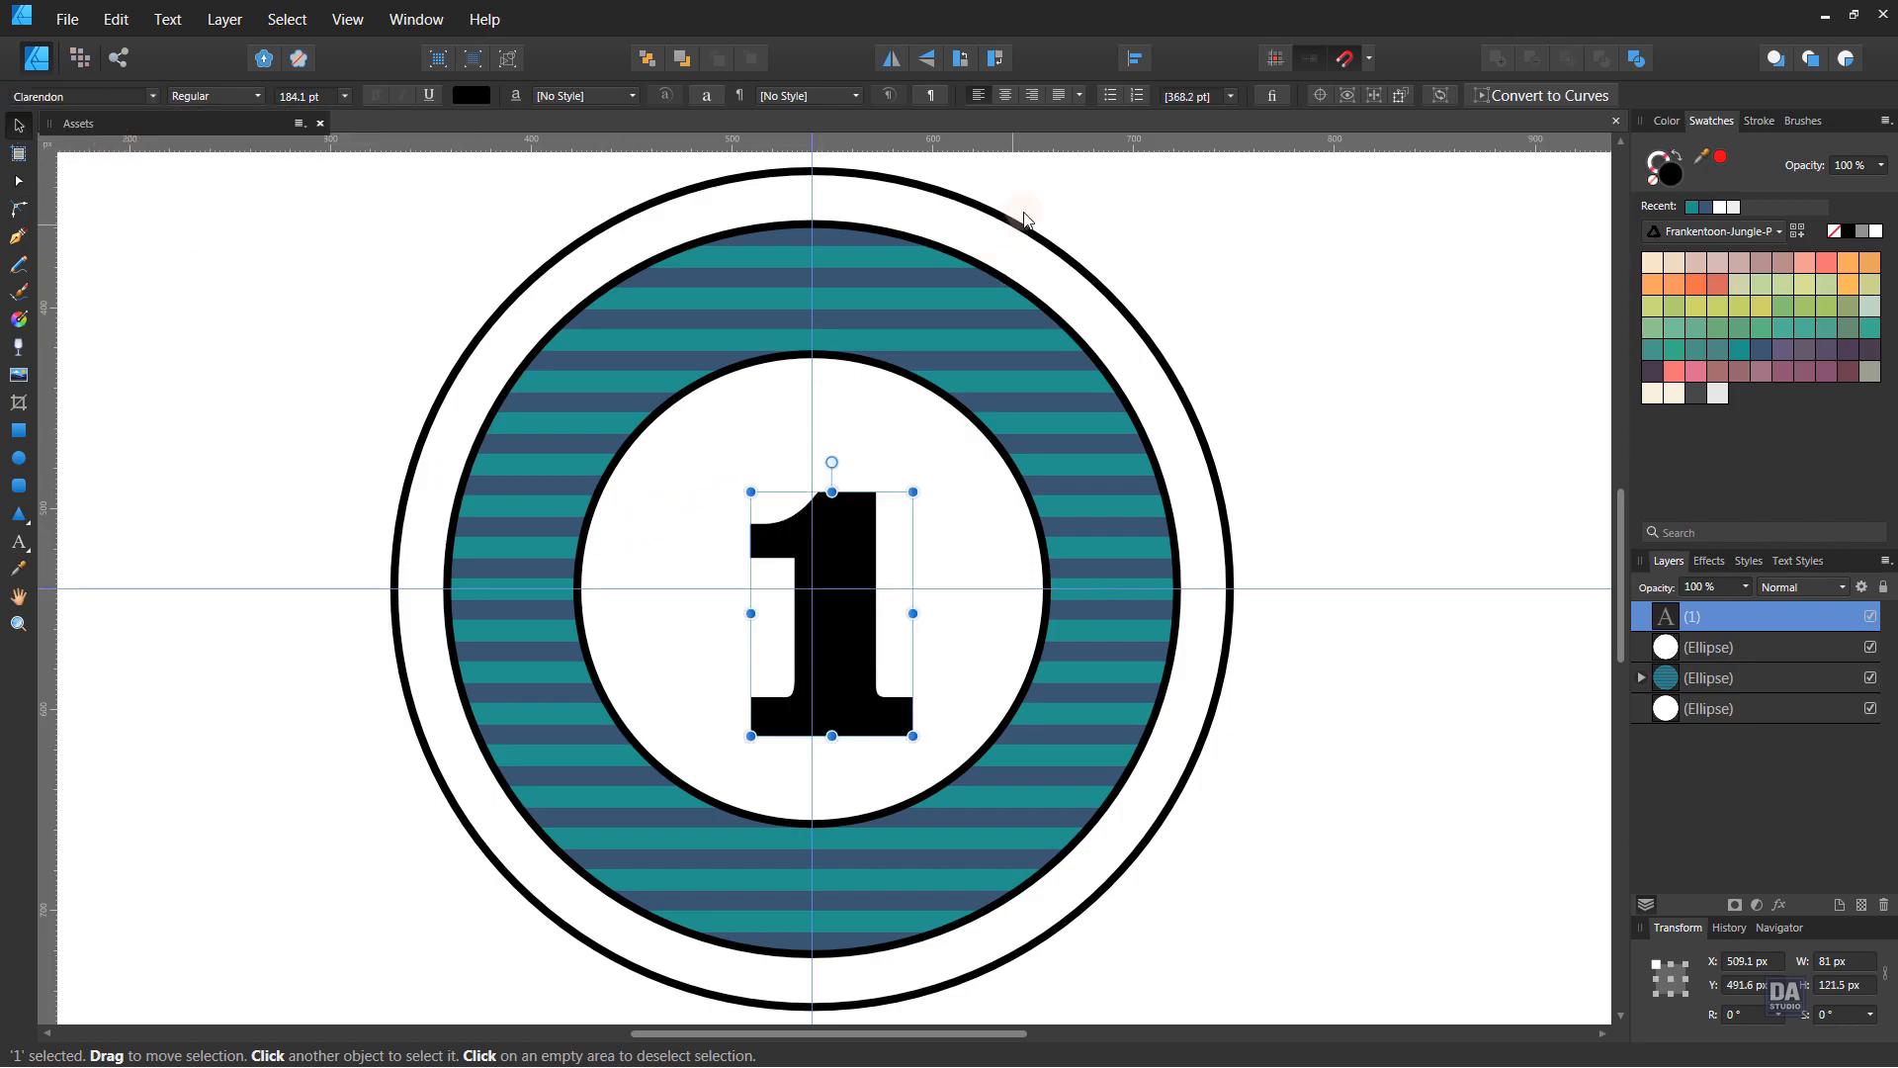
- Centre the 1 horizontally and vertically and colour it dark purple
{"action": "left_click", "coordinate": [1137, 61]}
{"action": "left_click", "coordinate": [1177, 131]}
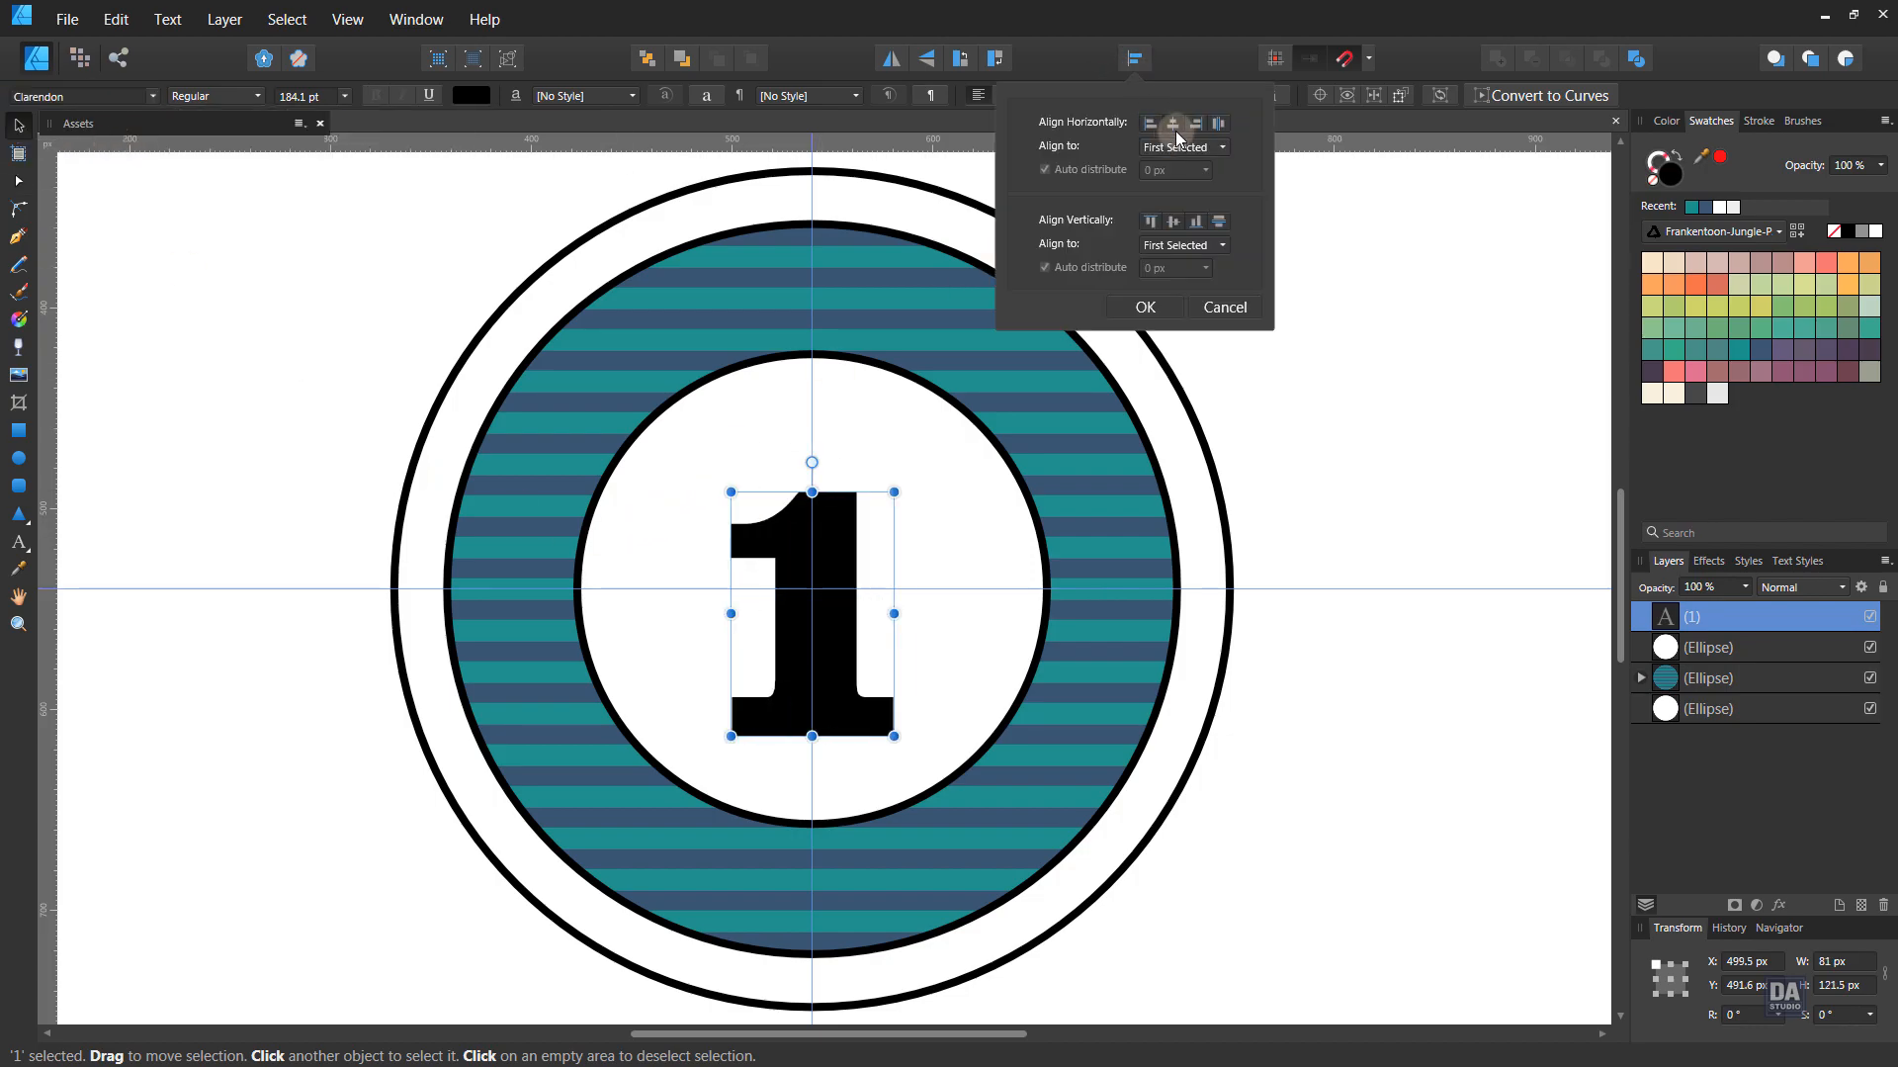
{"action": "left_click", "coordinate": [1176, 222]}
{"action": "left_click", "coordinate": [1146, 308]}
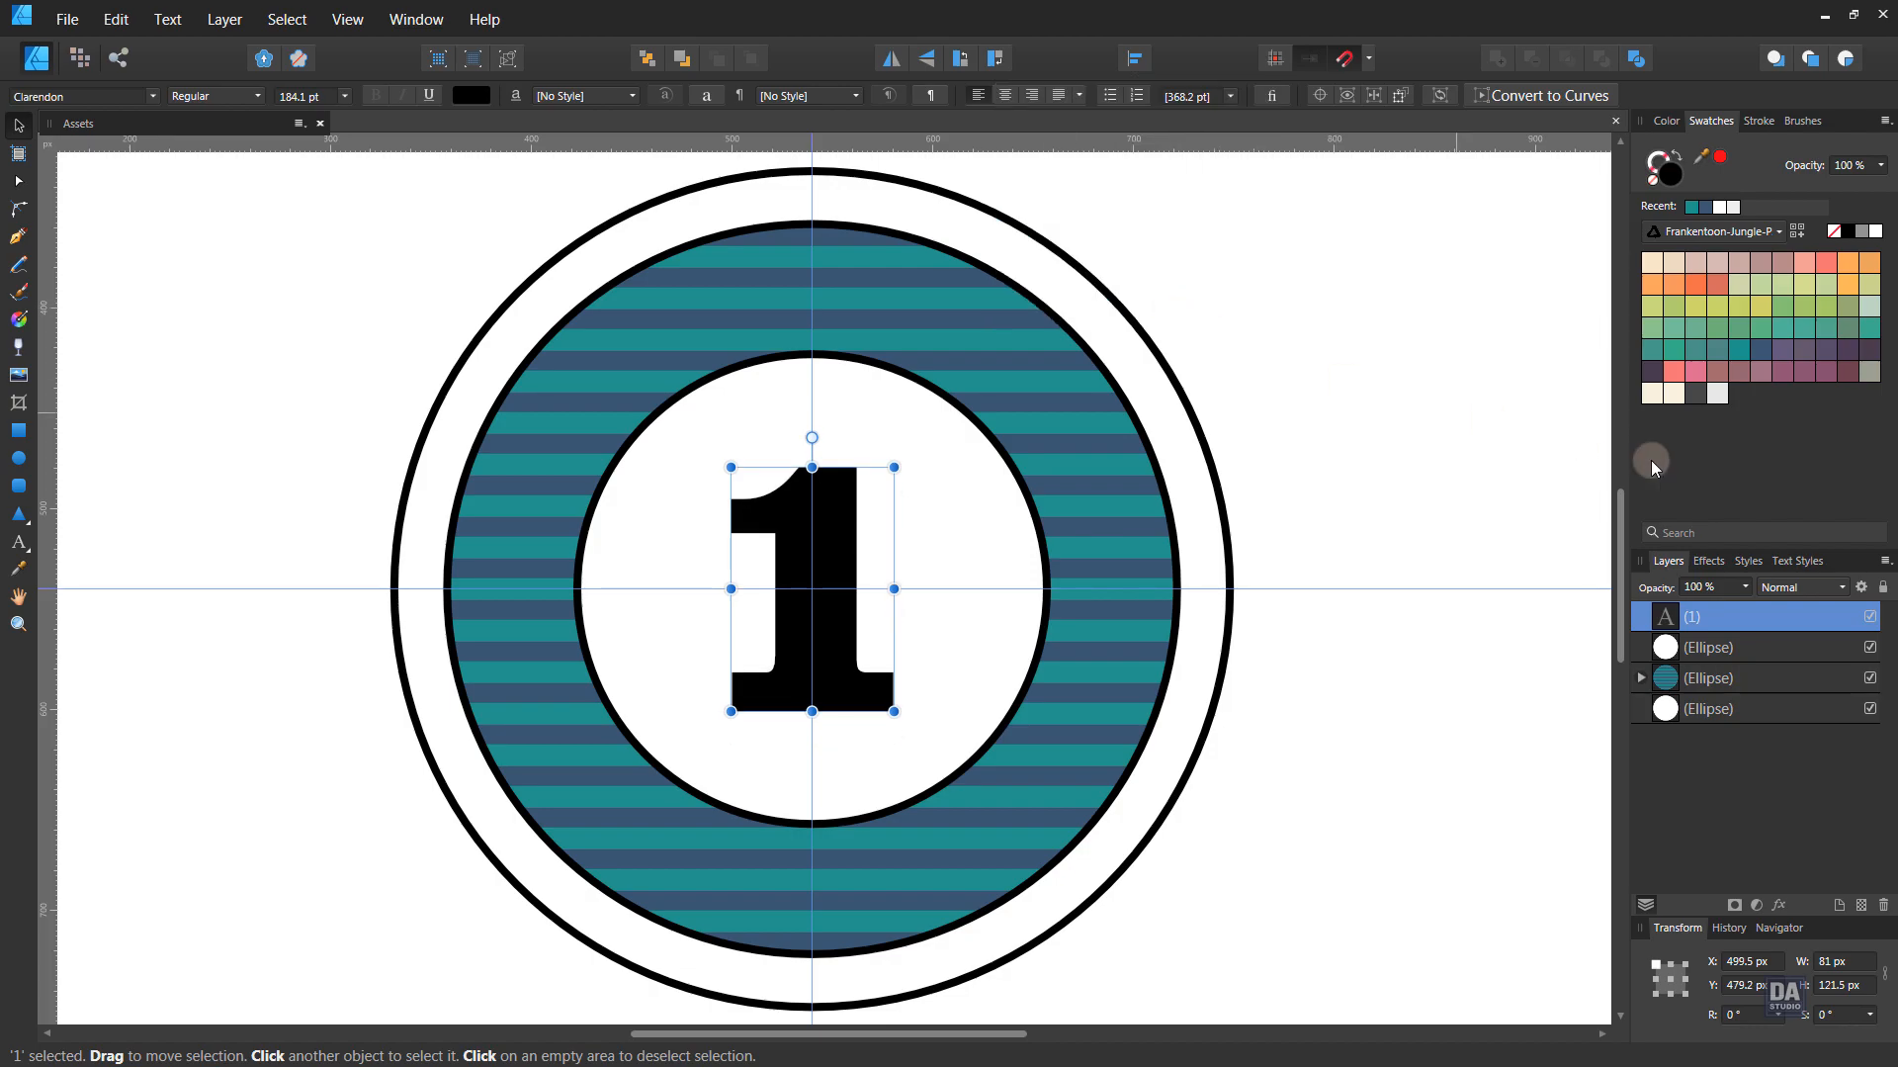
{"action": "left_click", "coordinate": [1654, 370]}
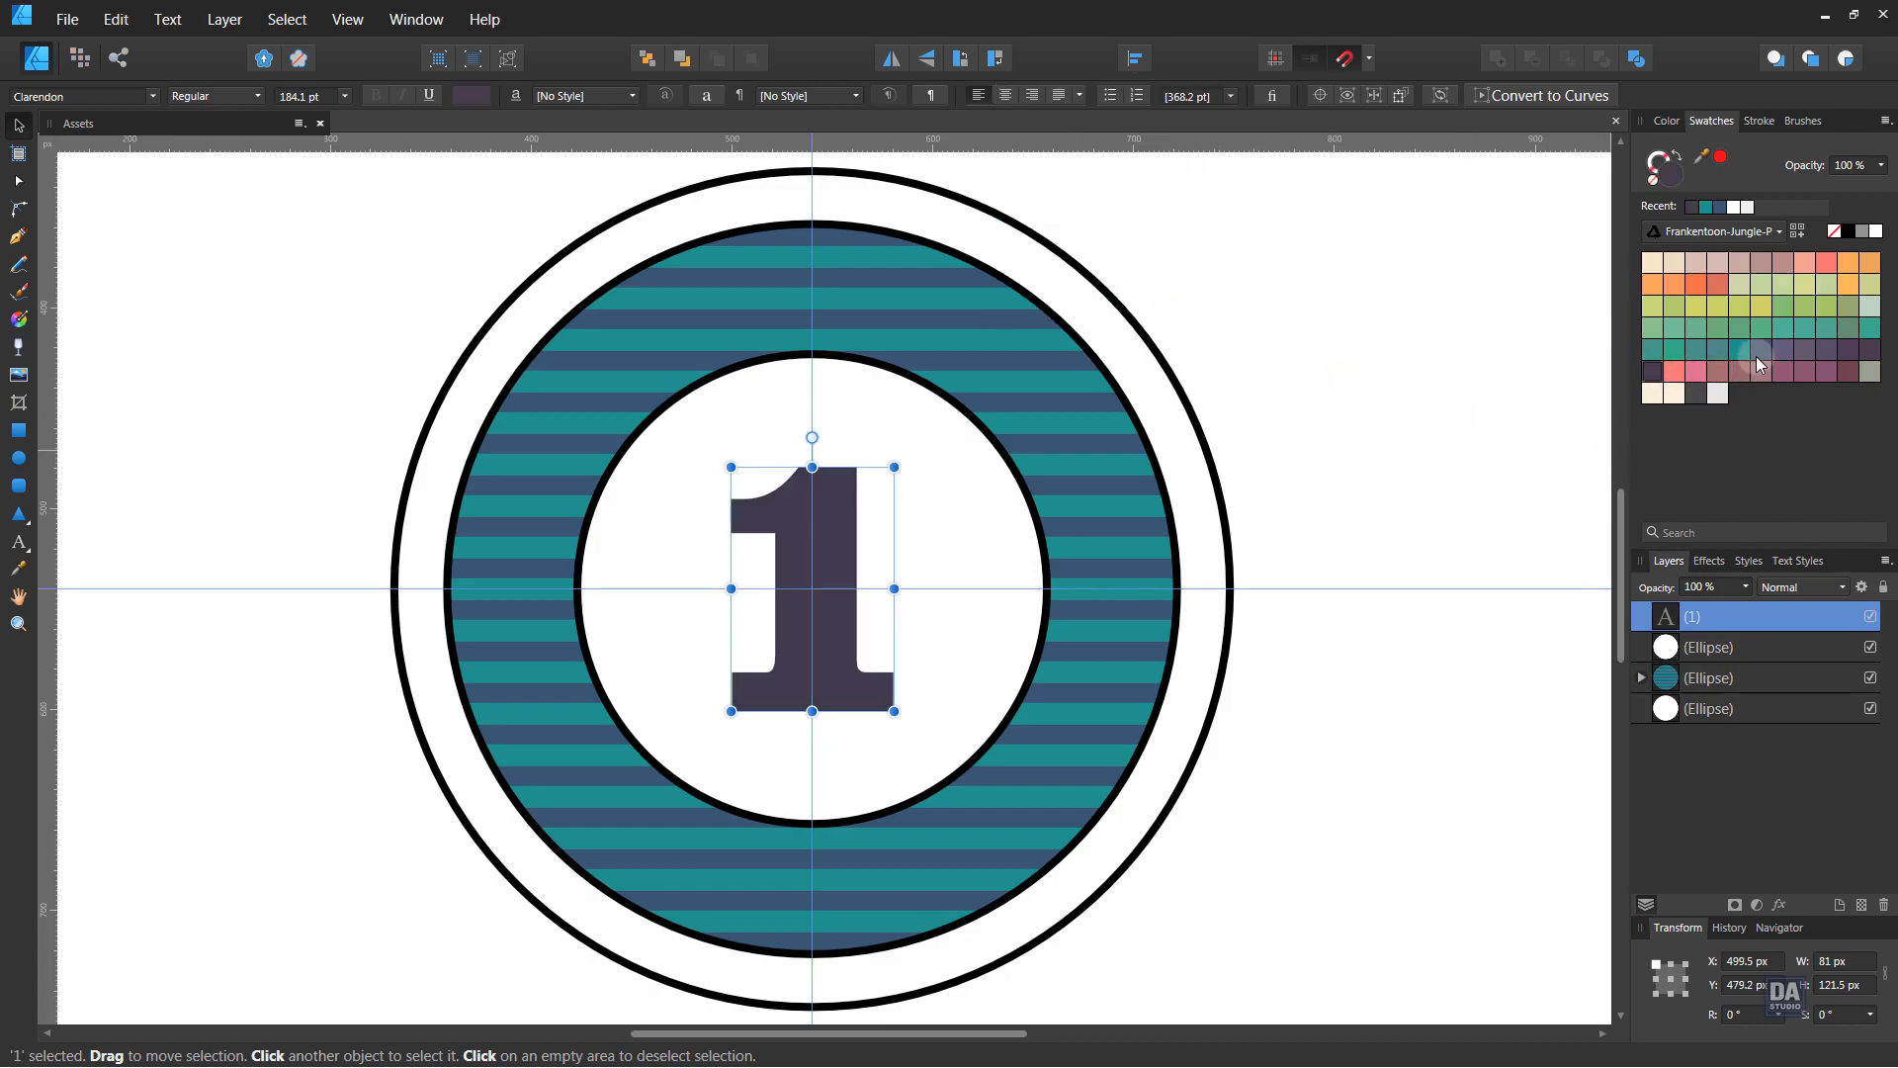
{"action": "left_click", "coordinate": [1500, 492]}
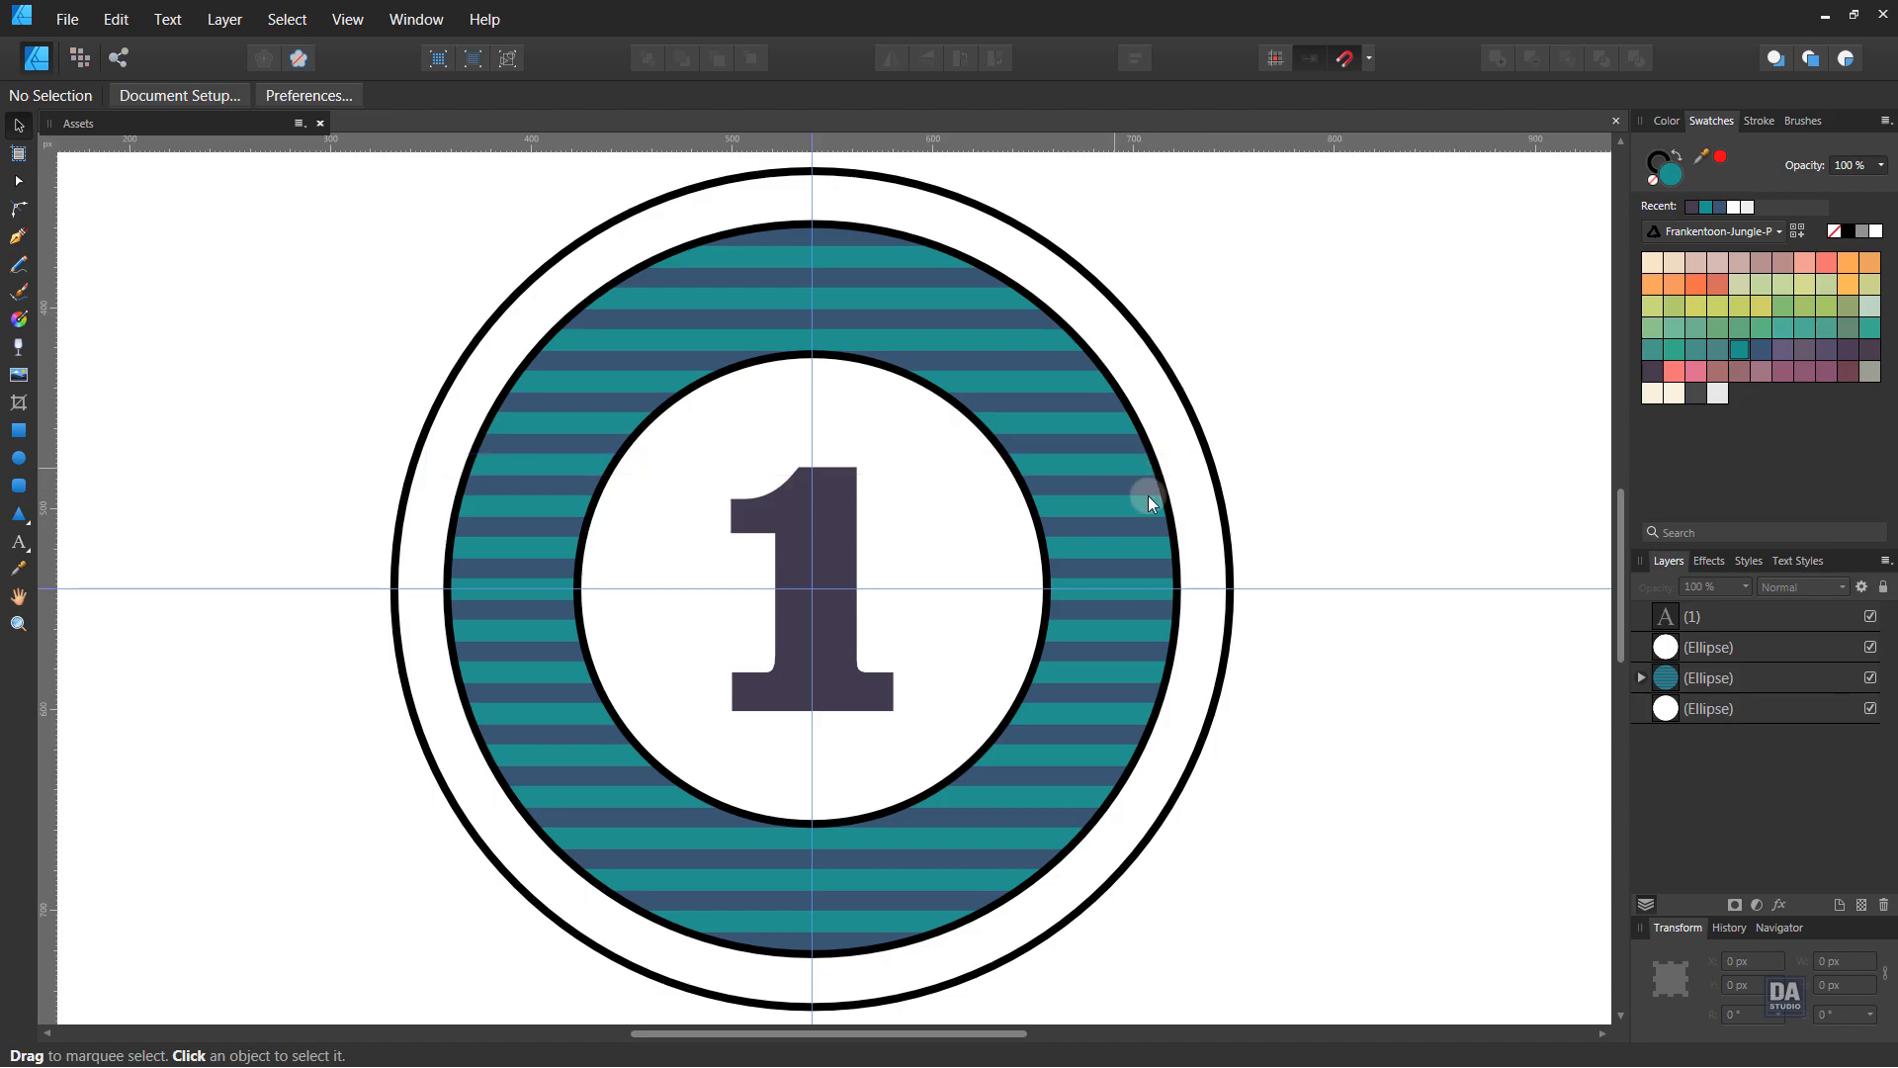
- Lower the opacity of the stripe group inside the teal ring to 50%
{"action": "left_click", "coordinate": [1641, 677]}
{"action": "left_click", "coordinate": [1716, 706]}
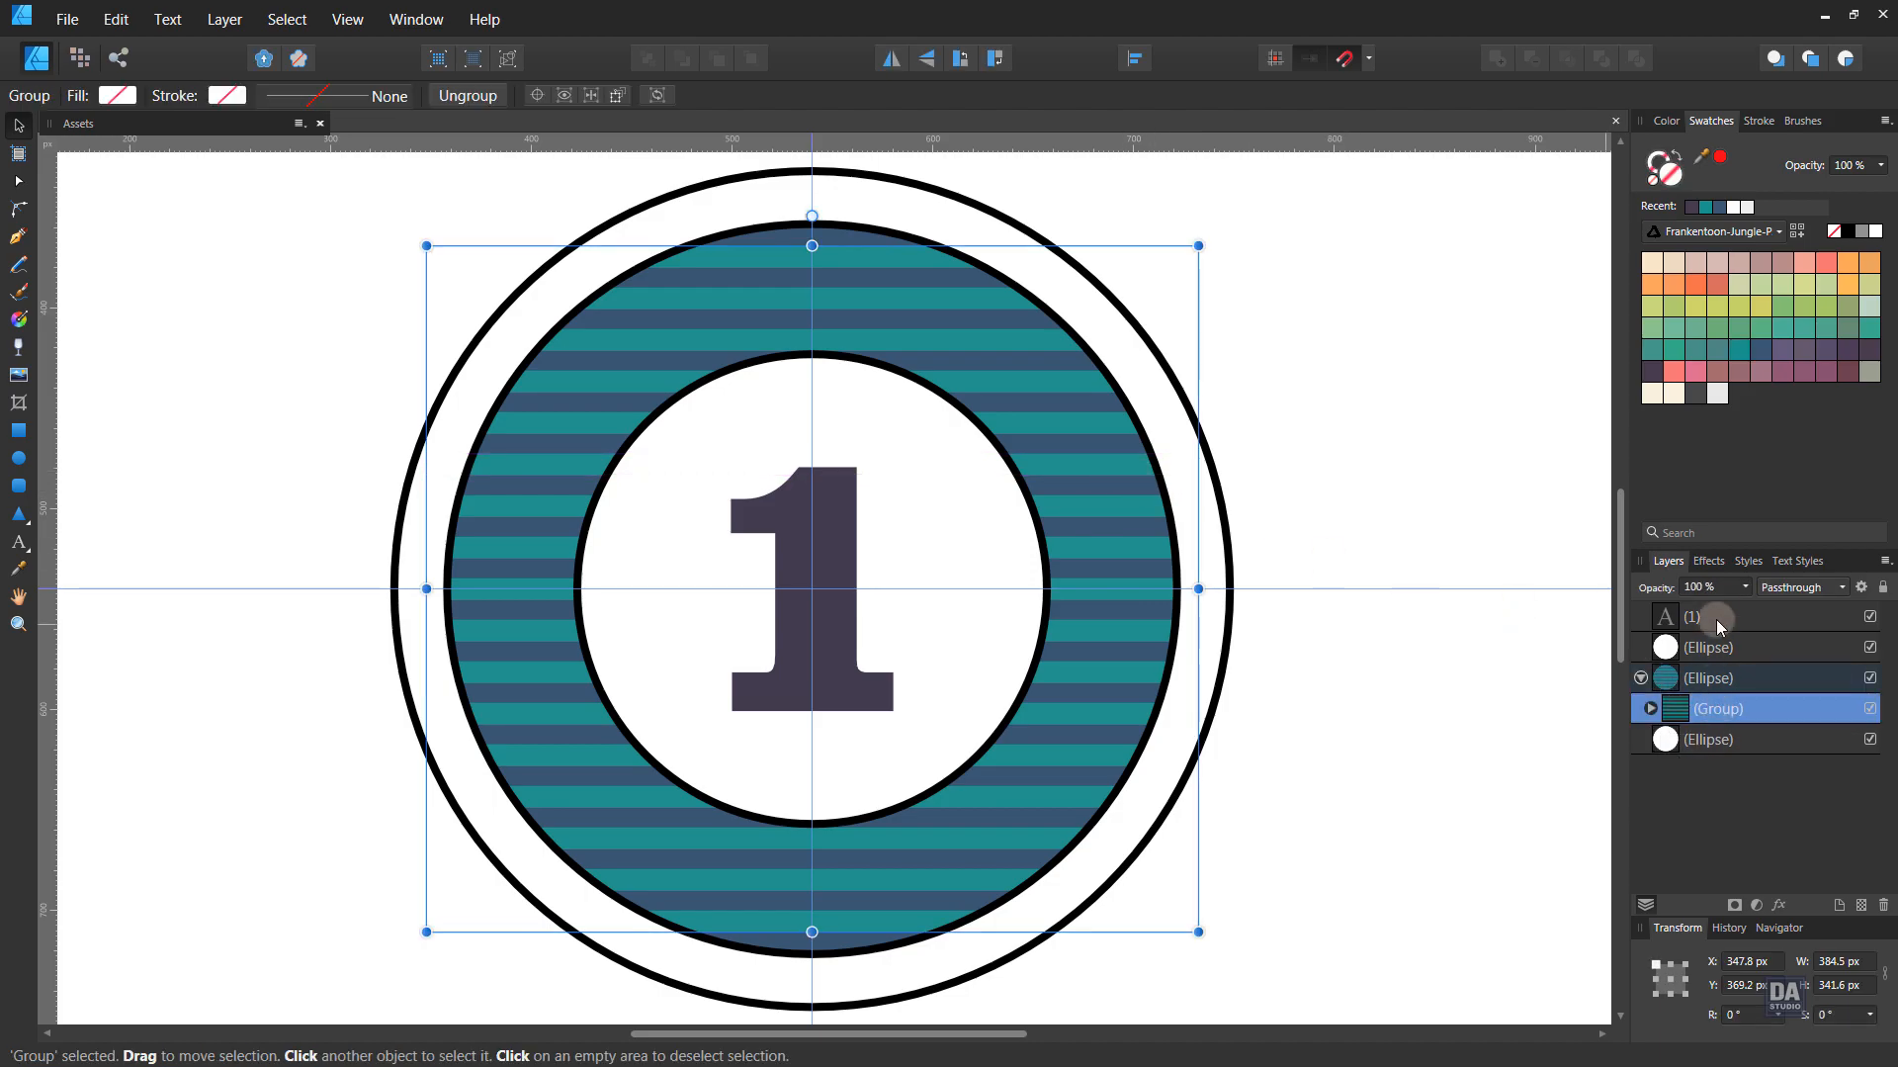
{"action": "left_click", "coordinate": [1746, 587]}
{"action": "left_click_drag", "start_coordinate": [1732, 605], "coordinate": [1713, 613]}
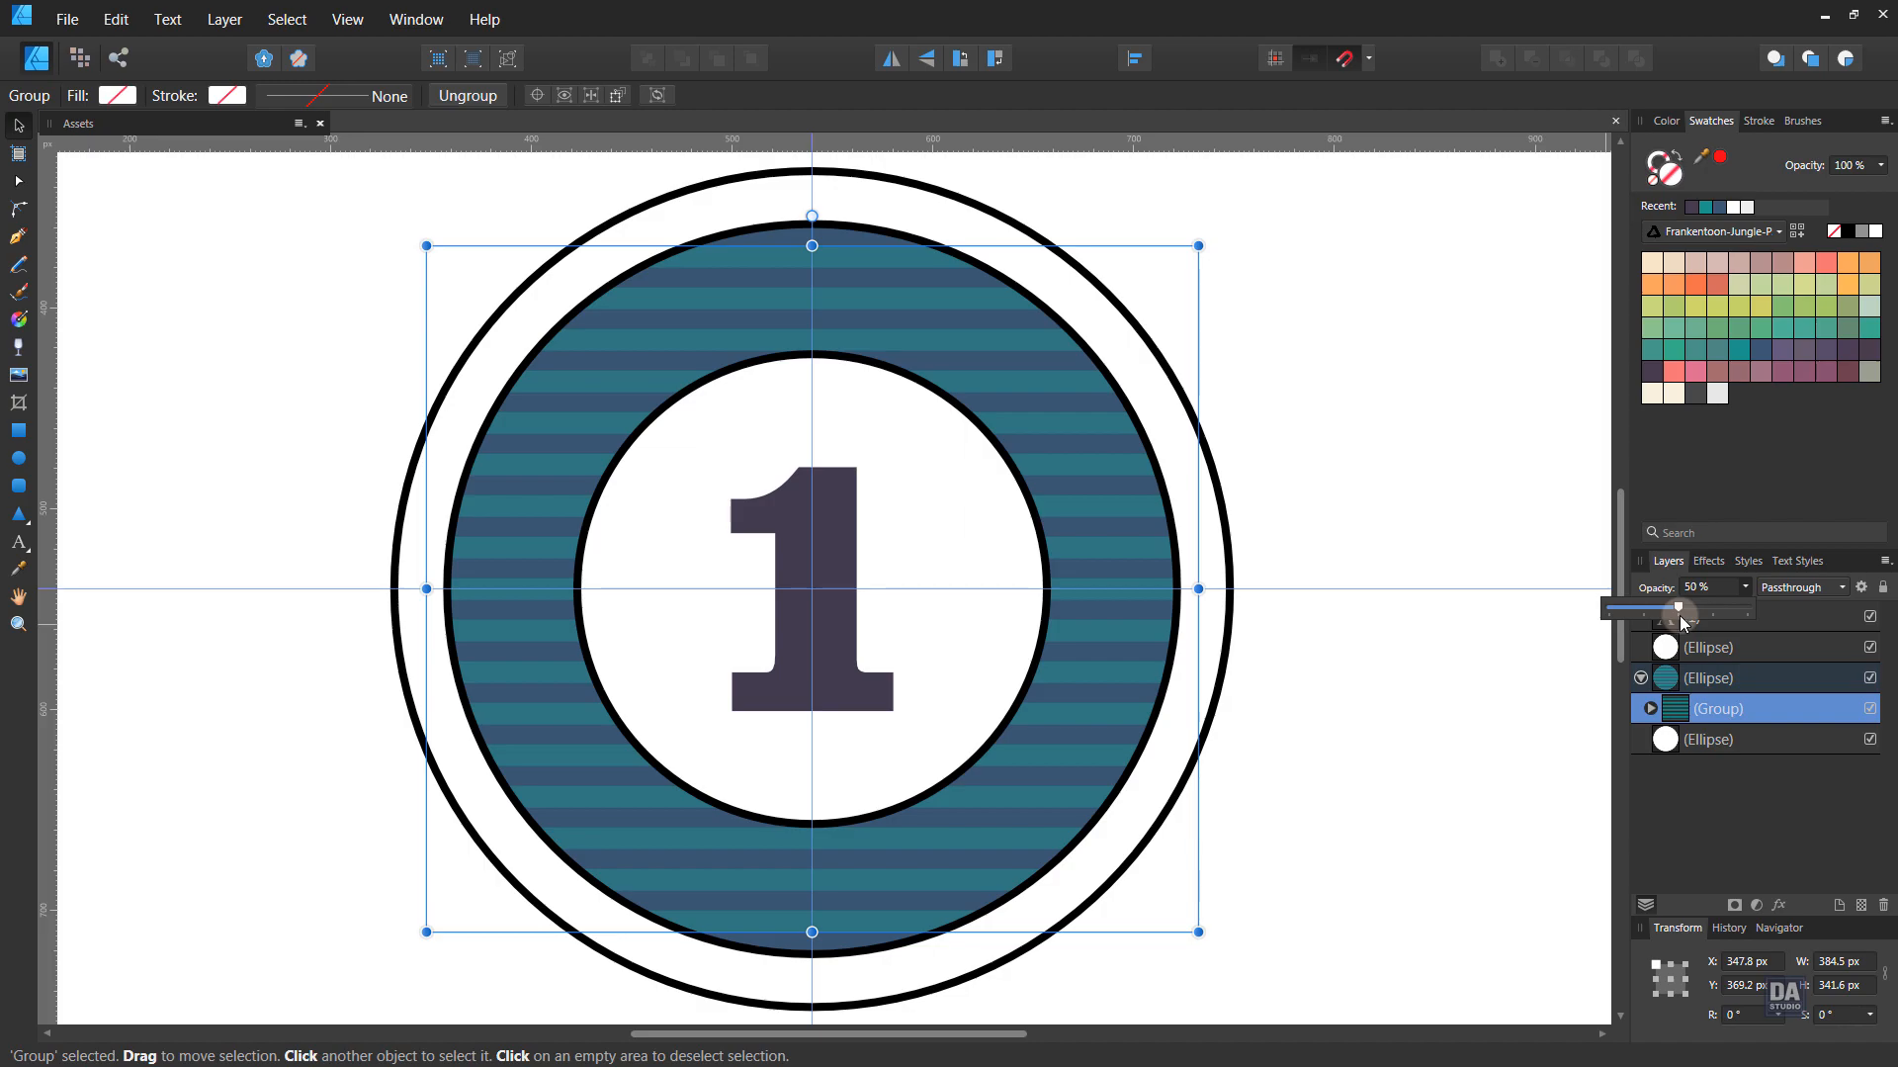
{"action": "left_click_drag", "start_coordinate": [1704, 619], "coordinate": [1712, 619]}
{"action": "left_click", "coordinate": [1495, 694]}
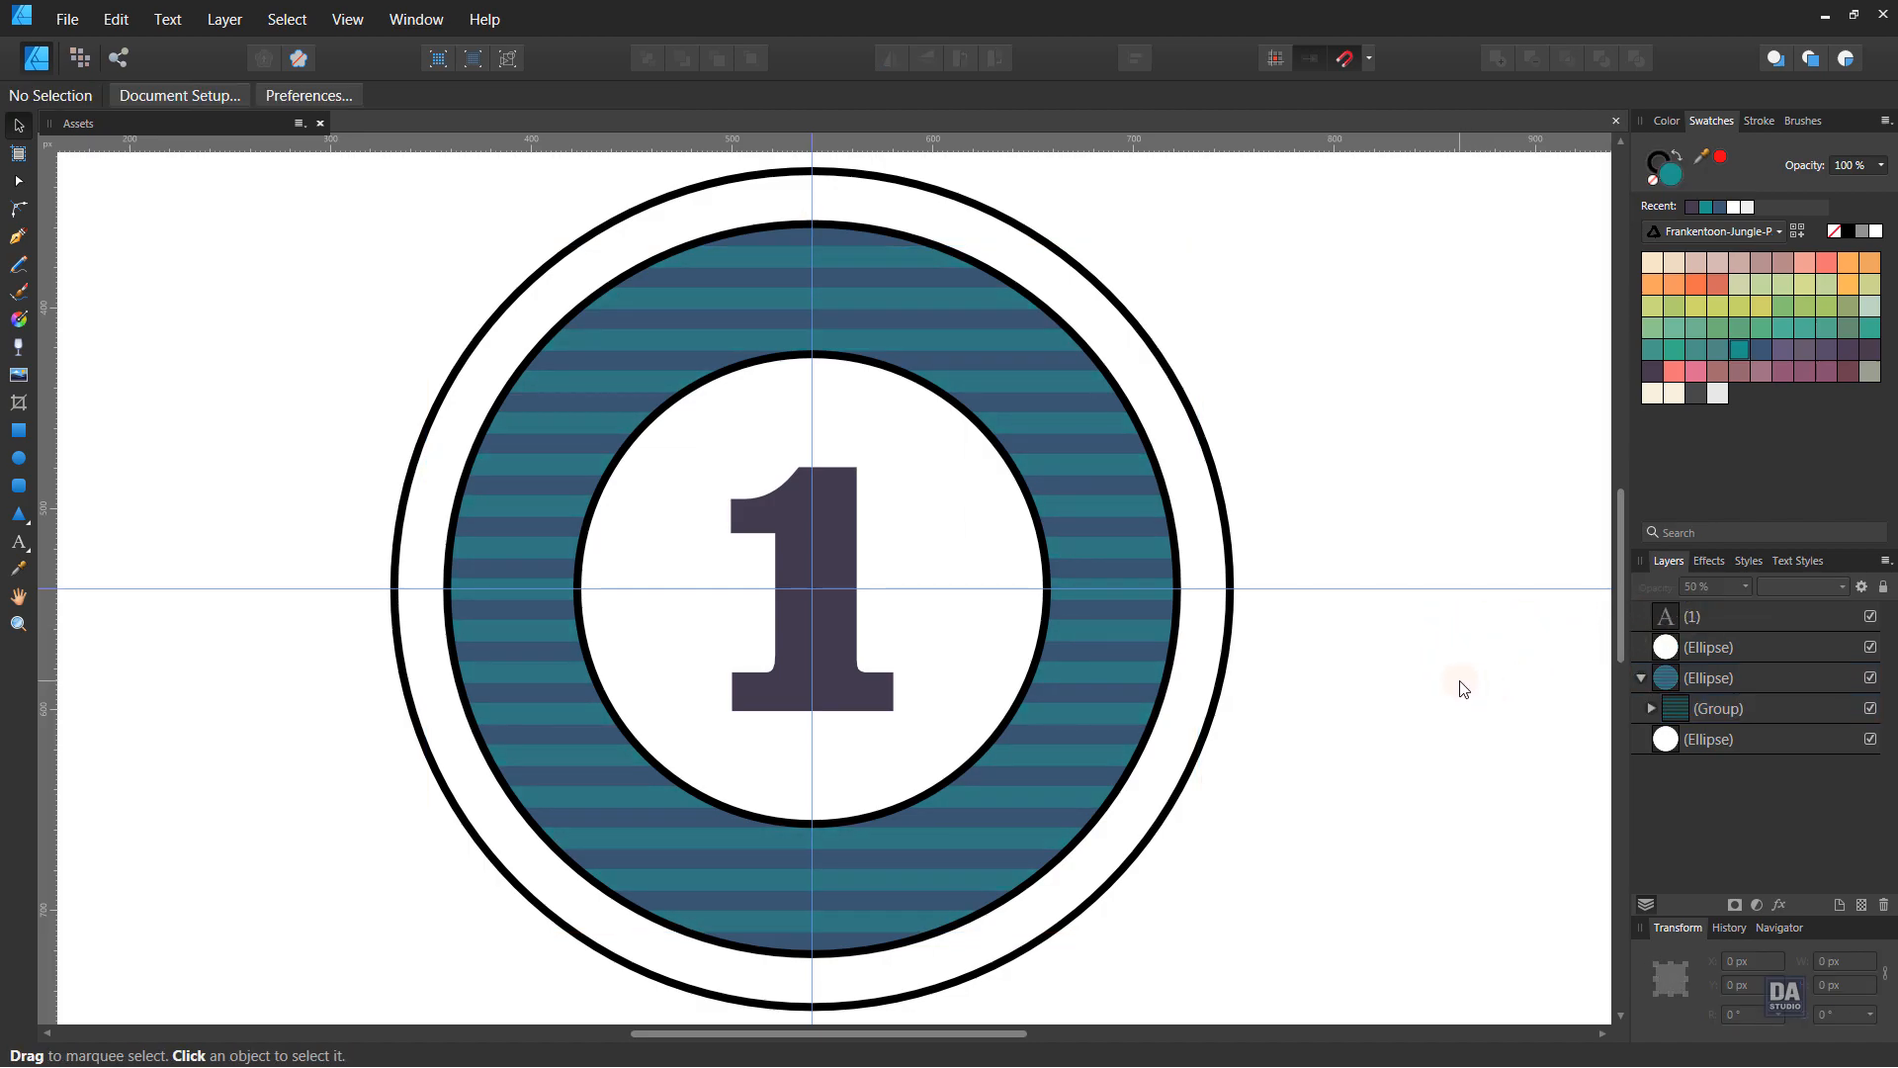
- Duplicate the inner white circle, remove its fill and enlarge it to about 300 px
{"action": "left_click", "coordinate": [1730, 650]}
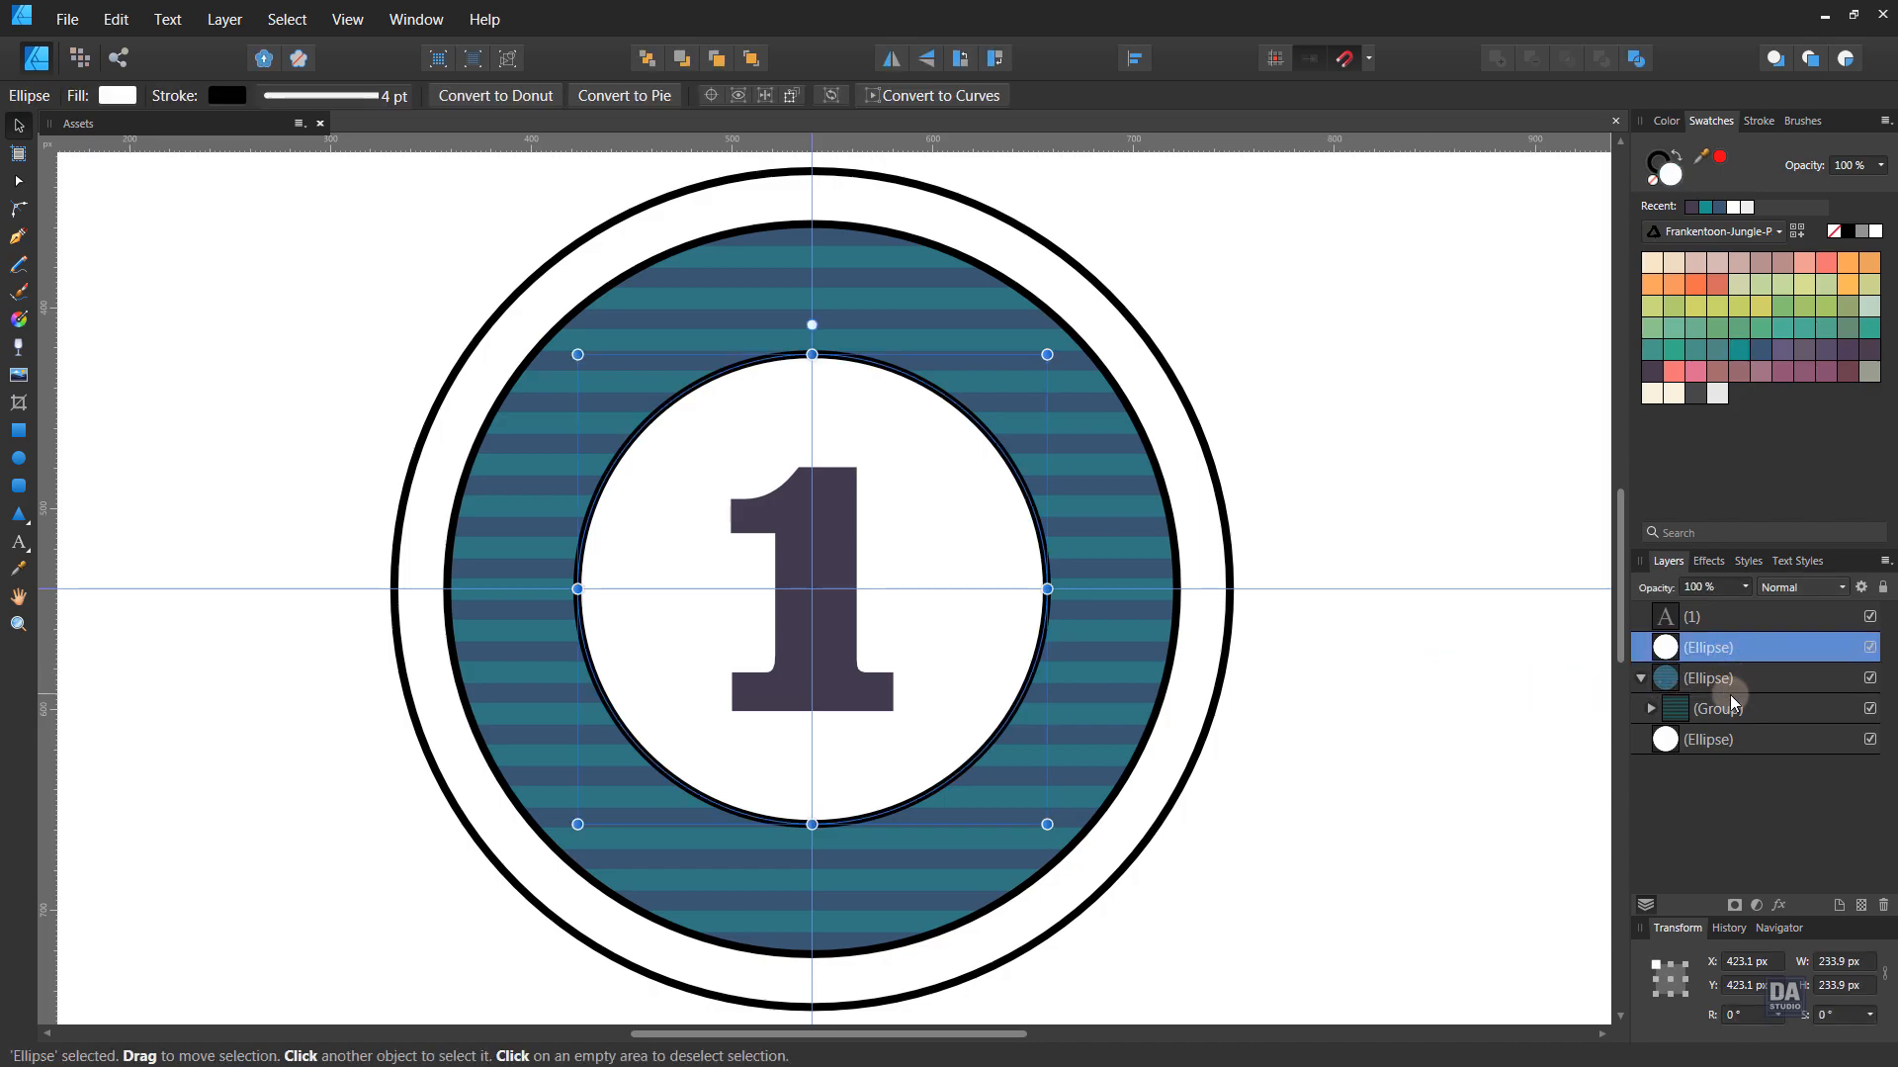
{"action": "right_click", "coordinate": [1741, 650]}
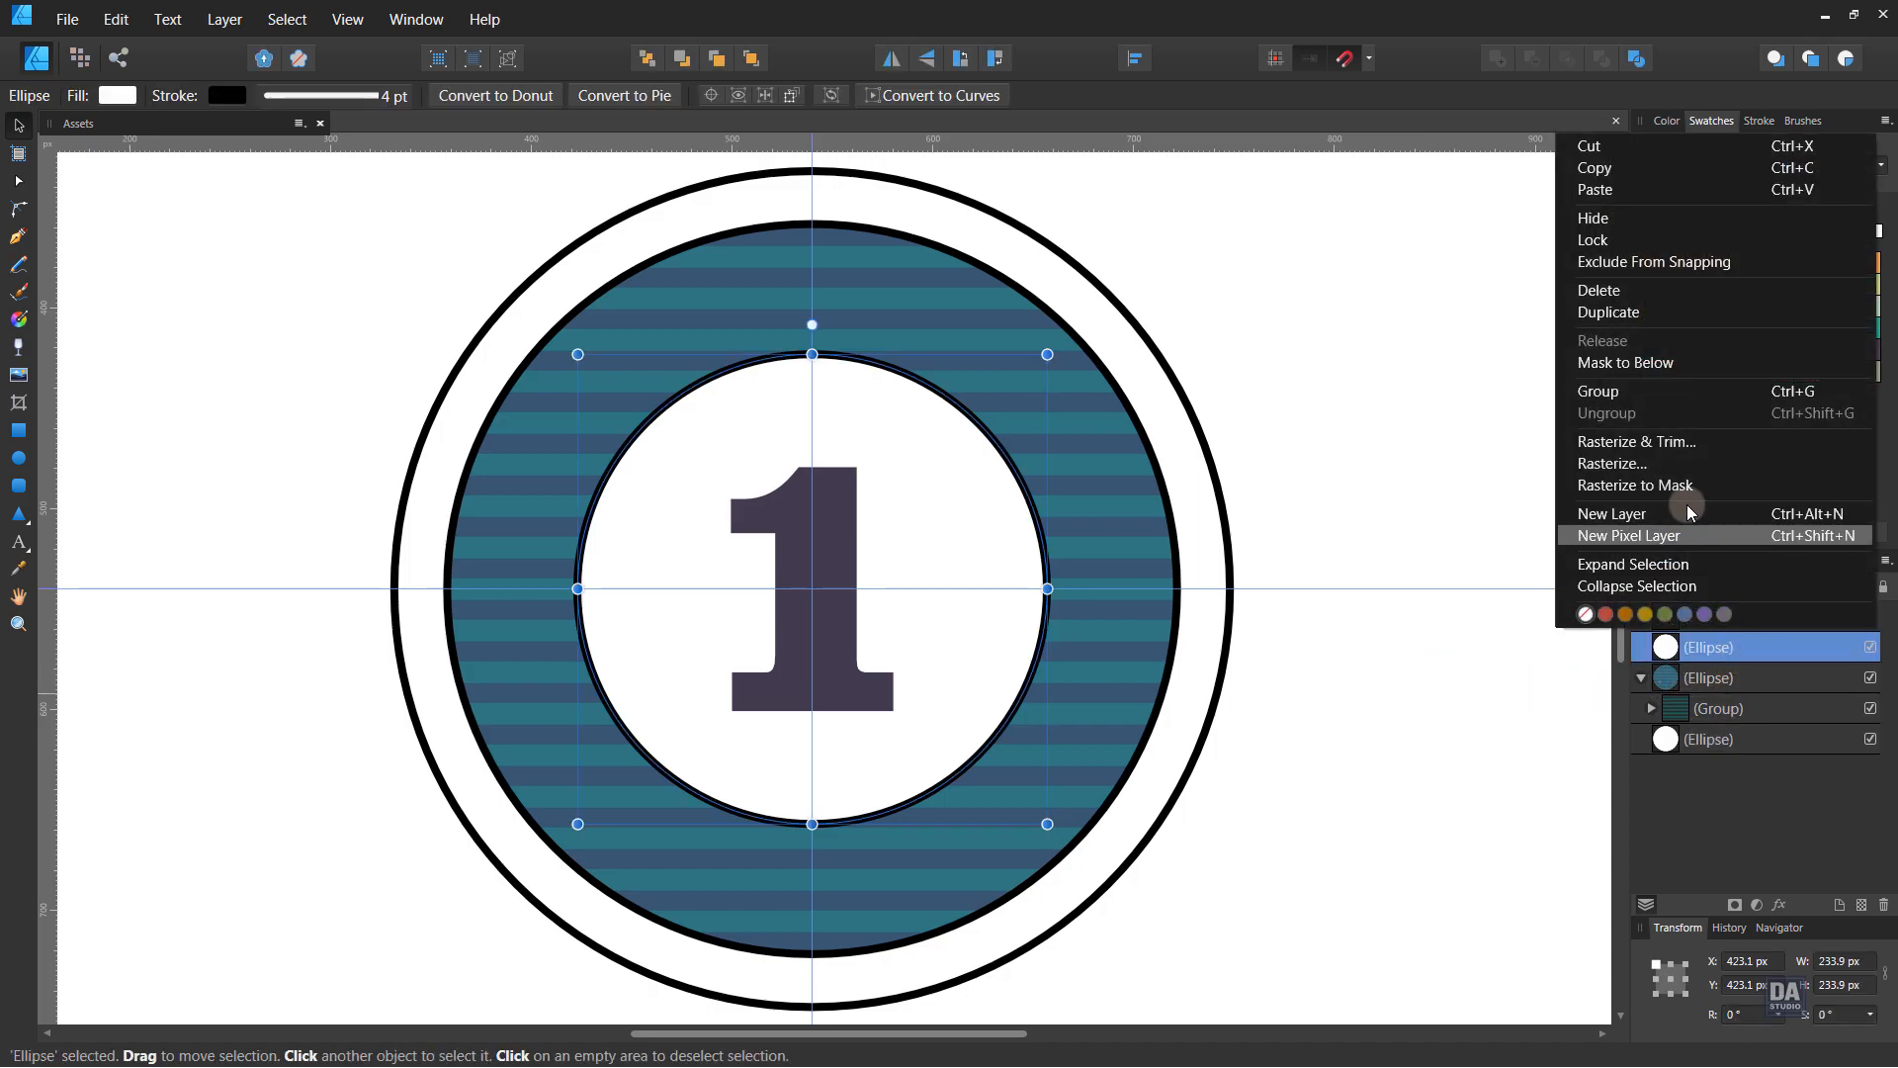
{"action": "left_click", "coordinate": [1668, 314]}
{"action": "mouse_move", "coordinate": [1047, 824]}
{"action": "left_mouse_down"}
{"action": "mouse_move", "coordinate": [1127, 880]}
{"action": "mouse_move", "coordinate": [1126, 901]}
{"action": "left_mouse_up"}
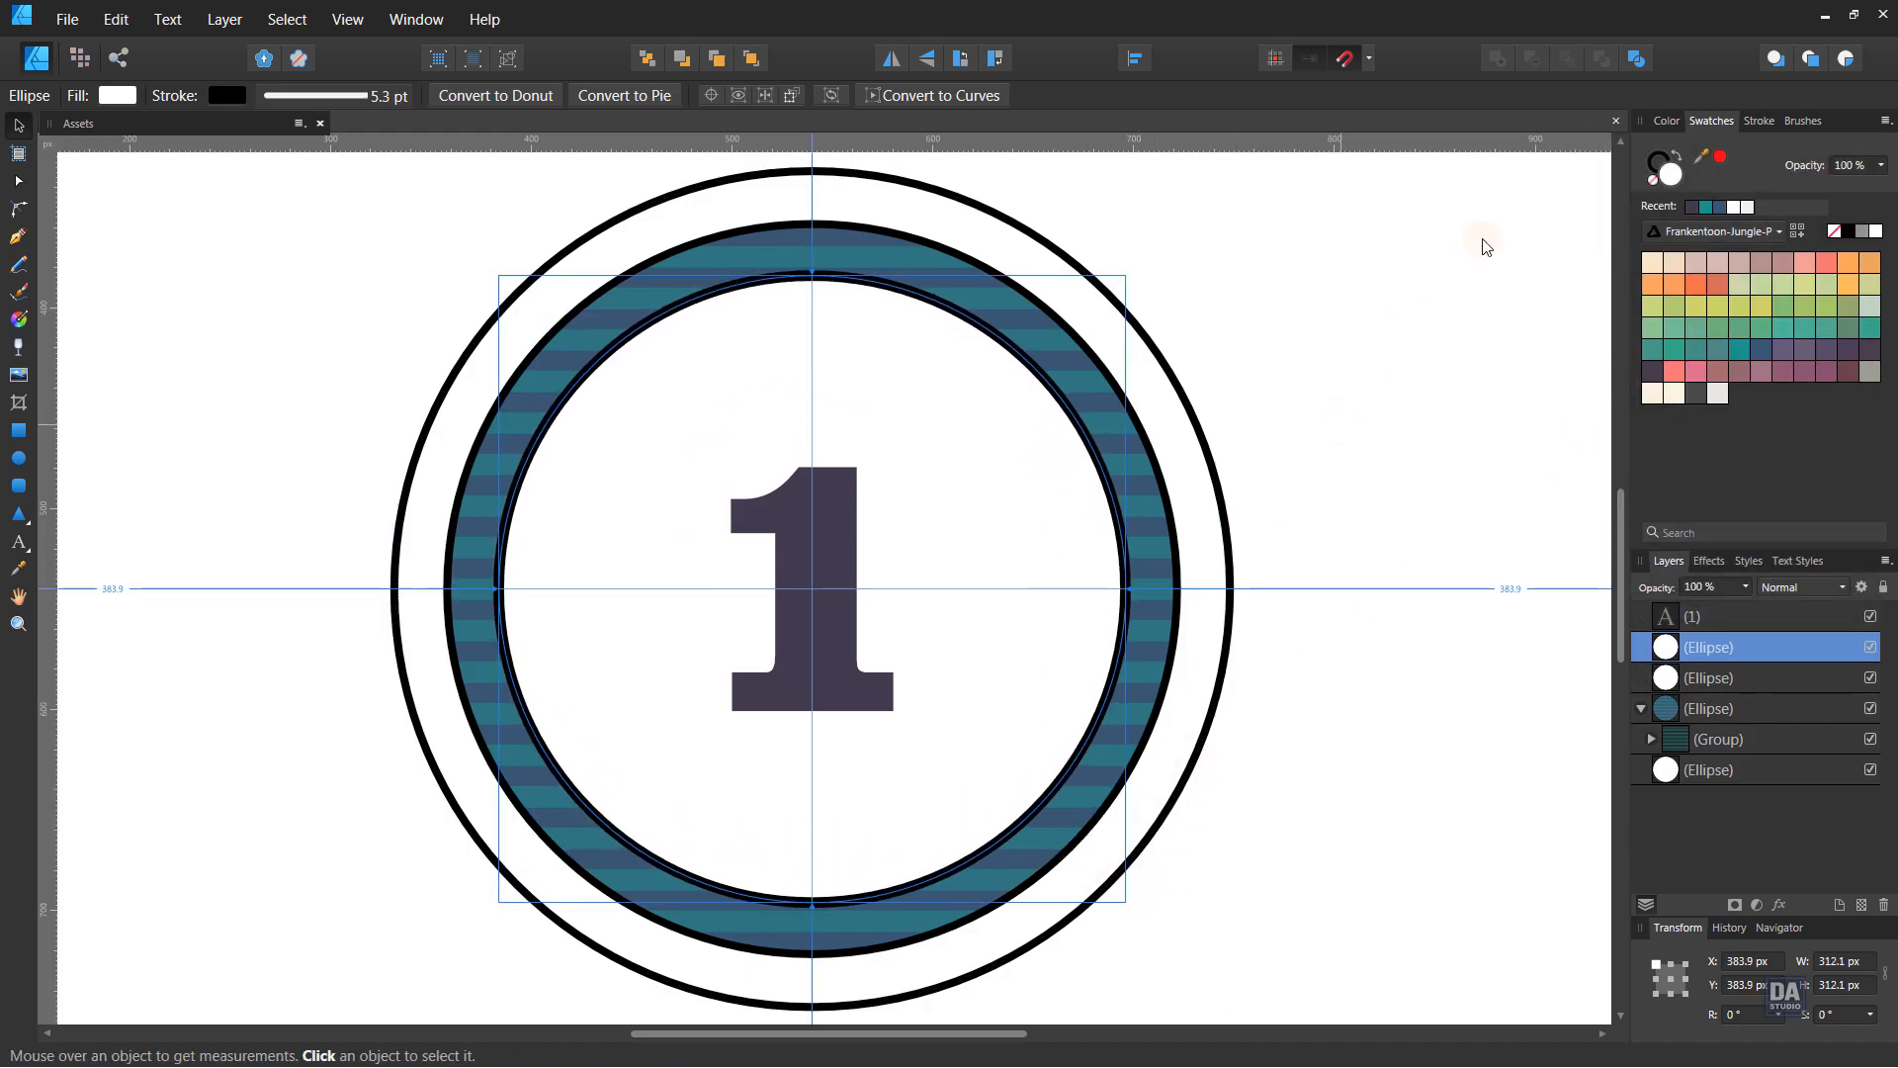
{"action": "left_click", "coordinate": [1653, 182]}
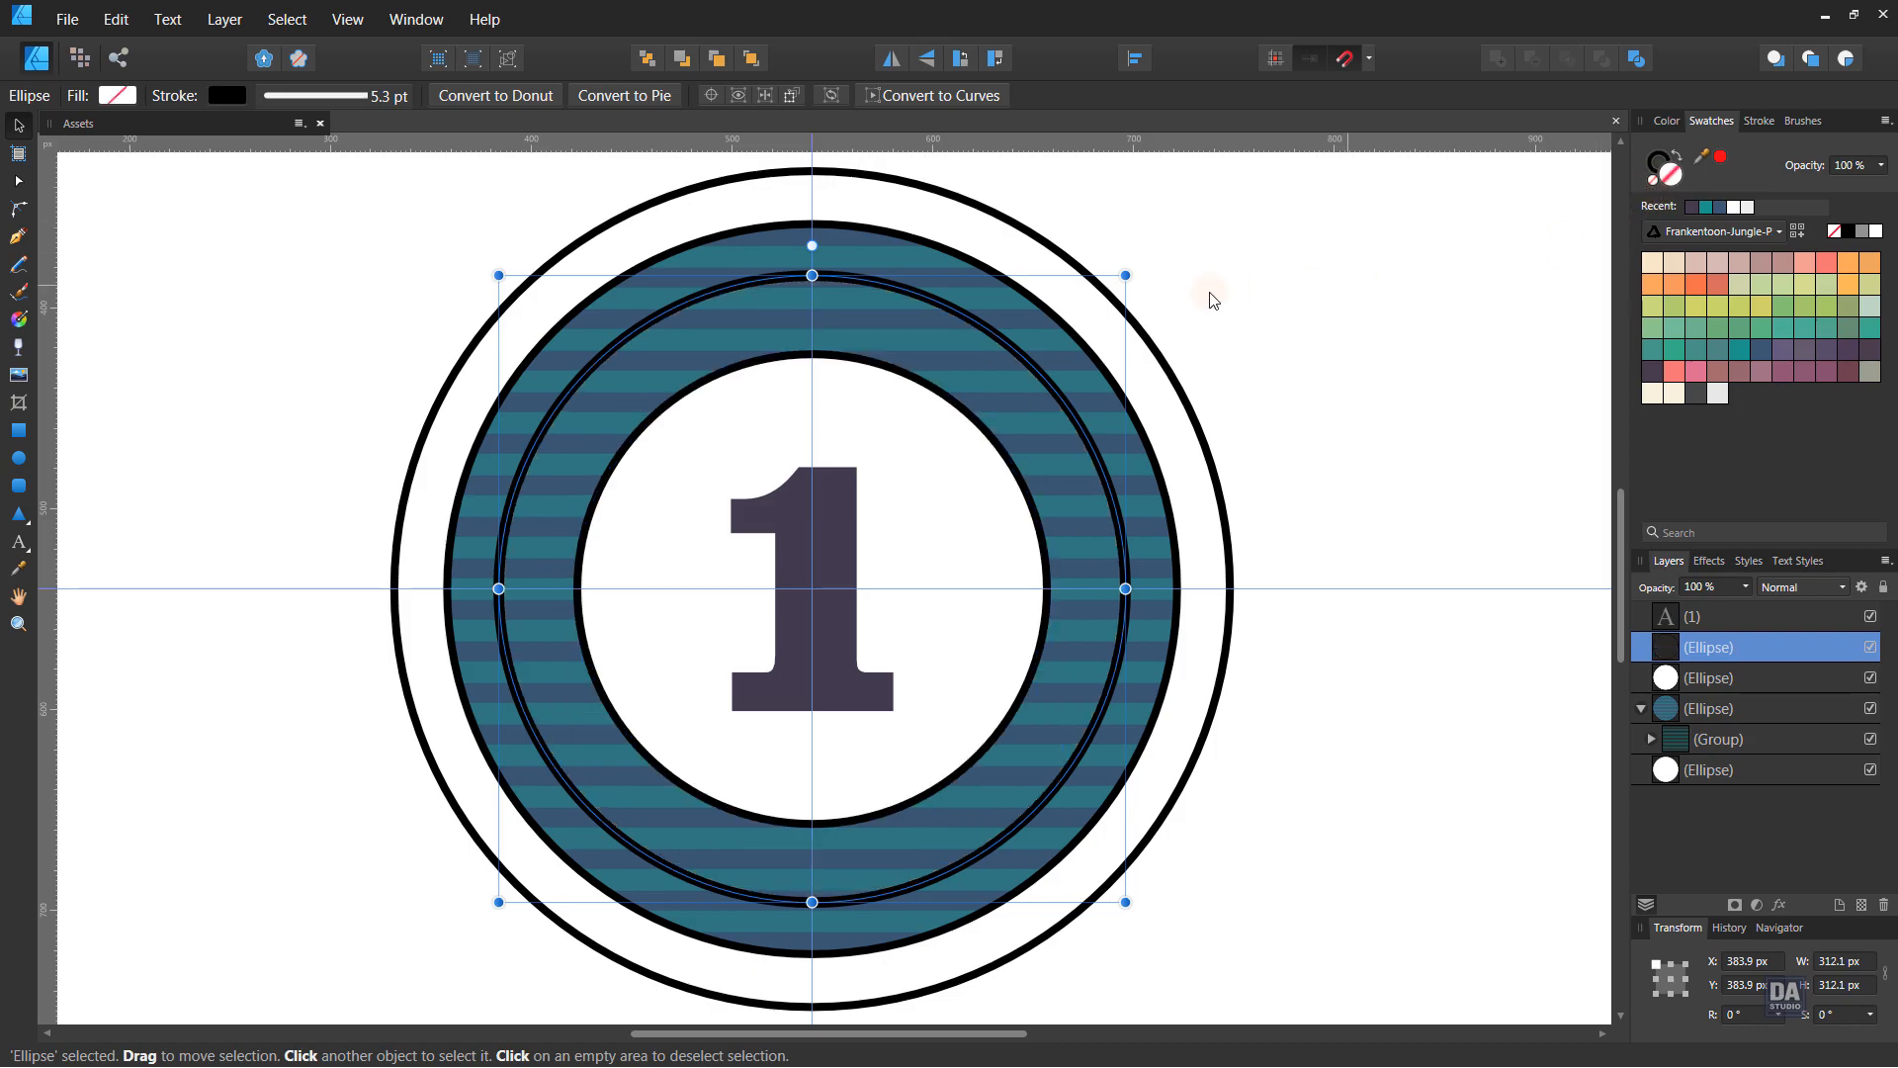
{"action": "left_click_drag", "start_coordinate": [1125, 275], "coordinate": [1111, 286]}
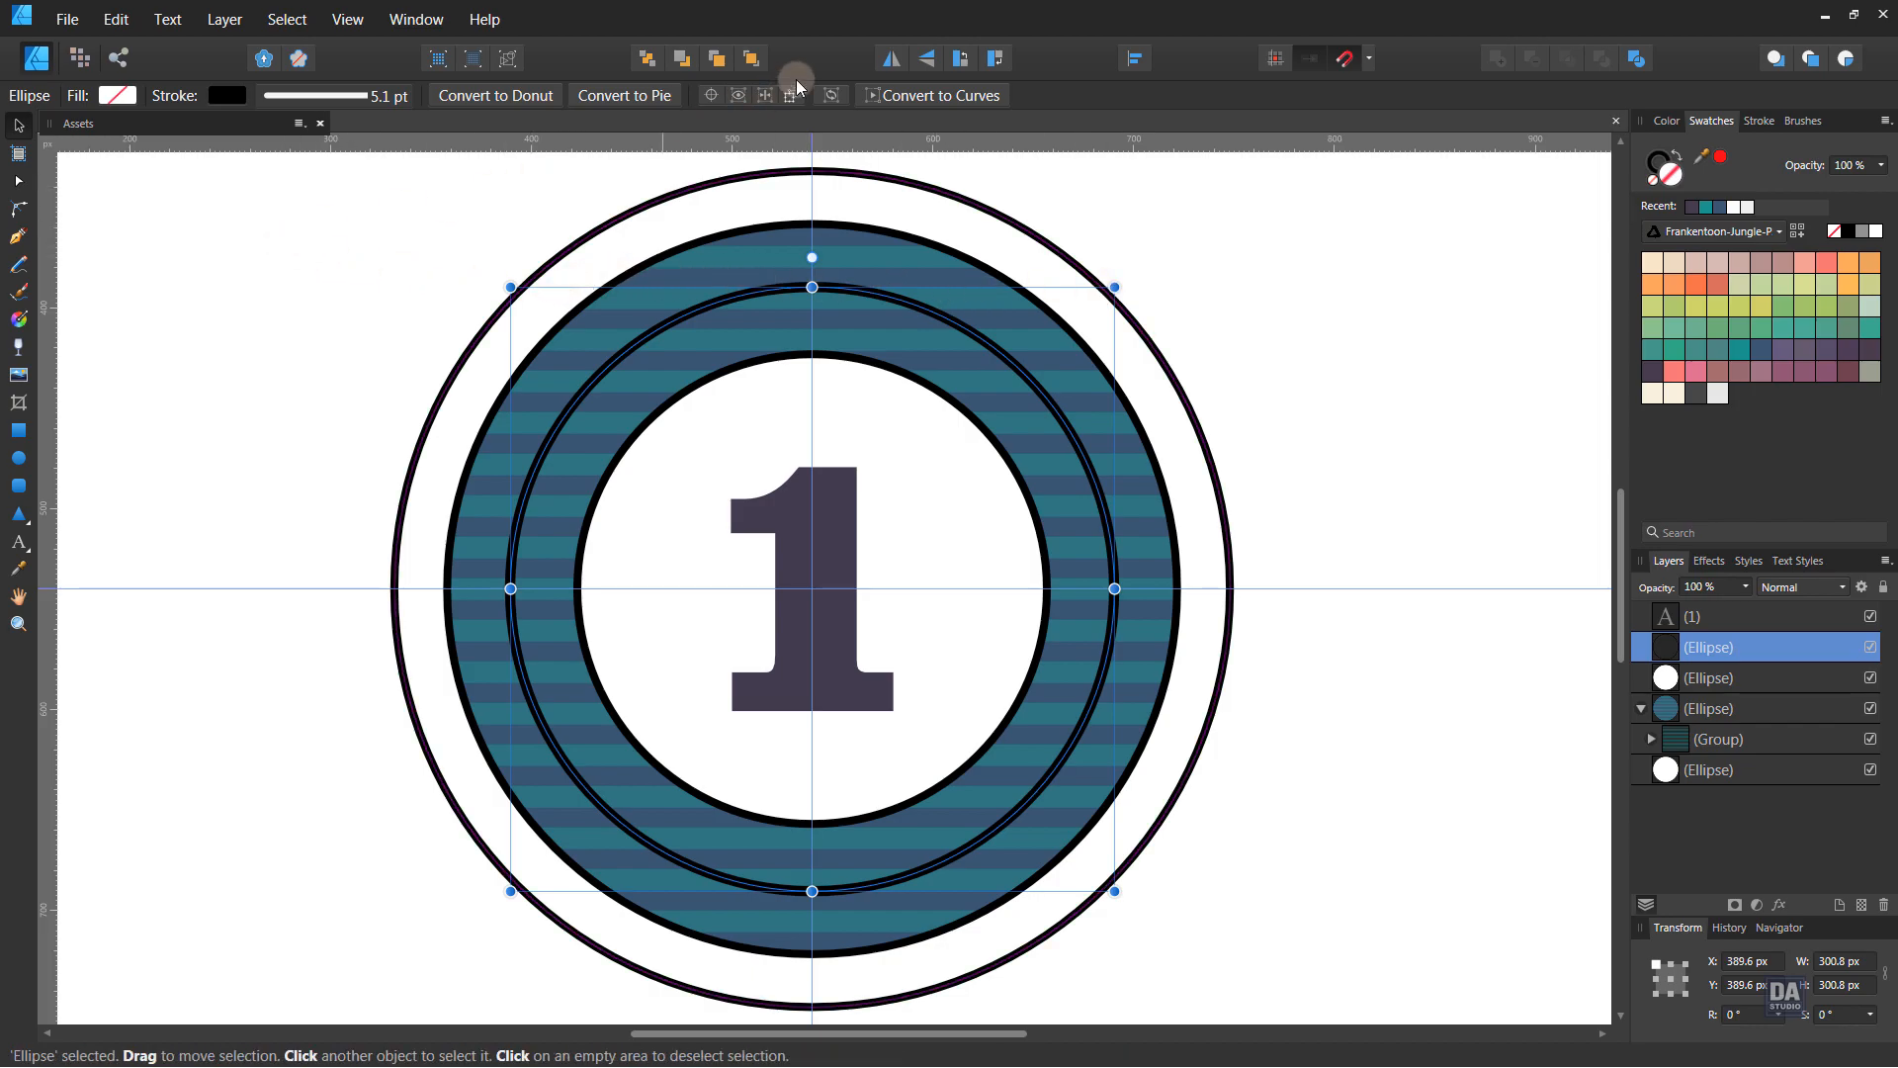
- Convert the outline circle to curves and break it at its left and right nodes
{"action": "left_click", "coordinate": [882, 93]}
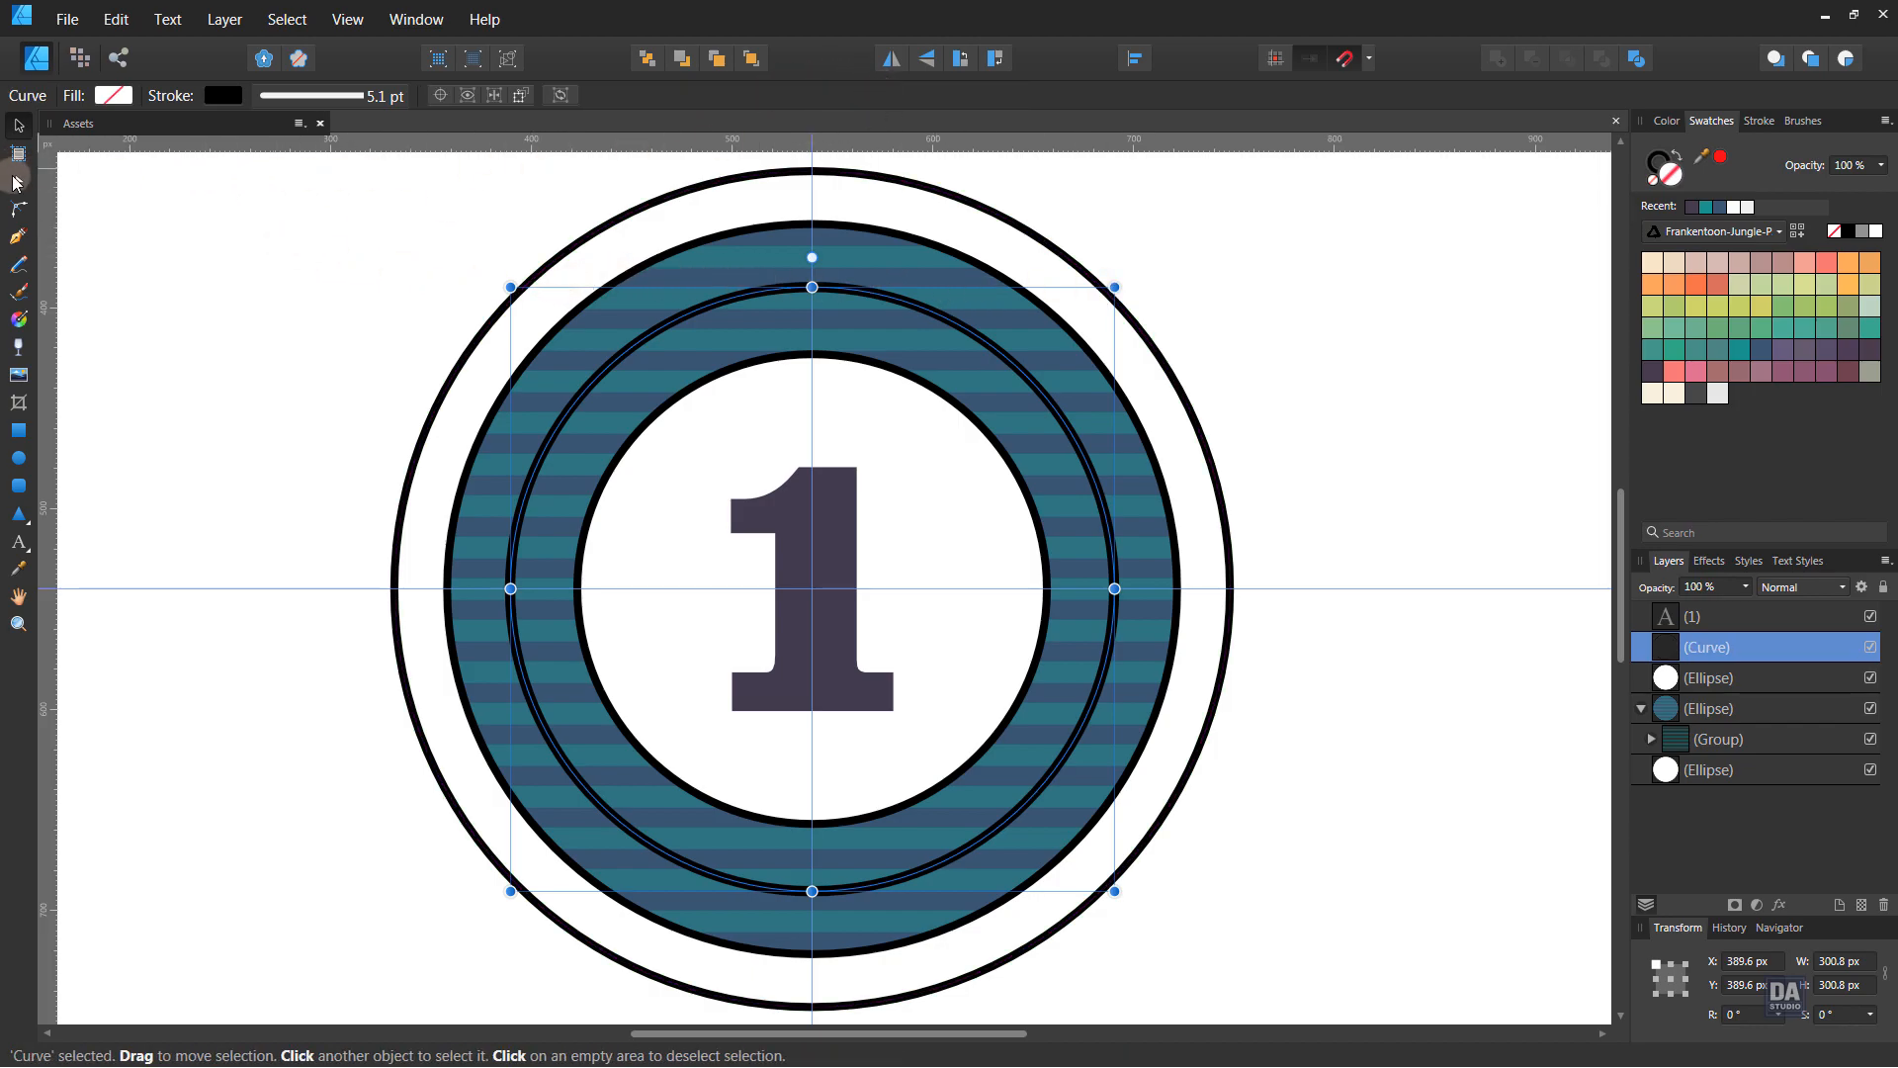
{"action": "left_click", "coordinate": [17, 179]}
{"action": "left_click", "coordinate": [510, 588]}
{"action": "left_click", "coordinate": [1114, 588], "text": "shift"}
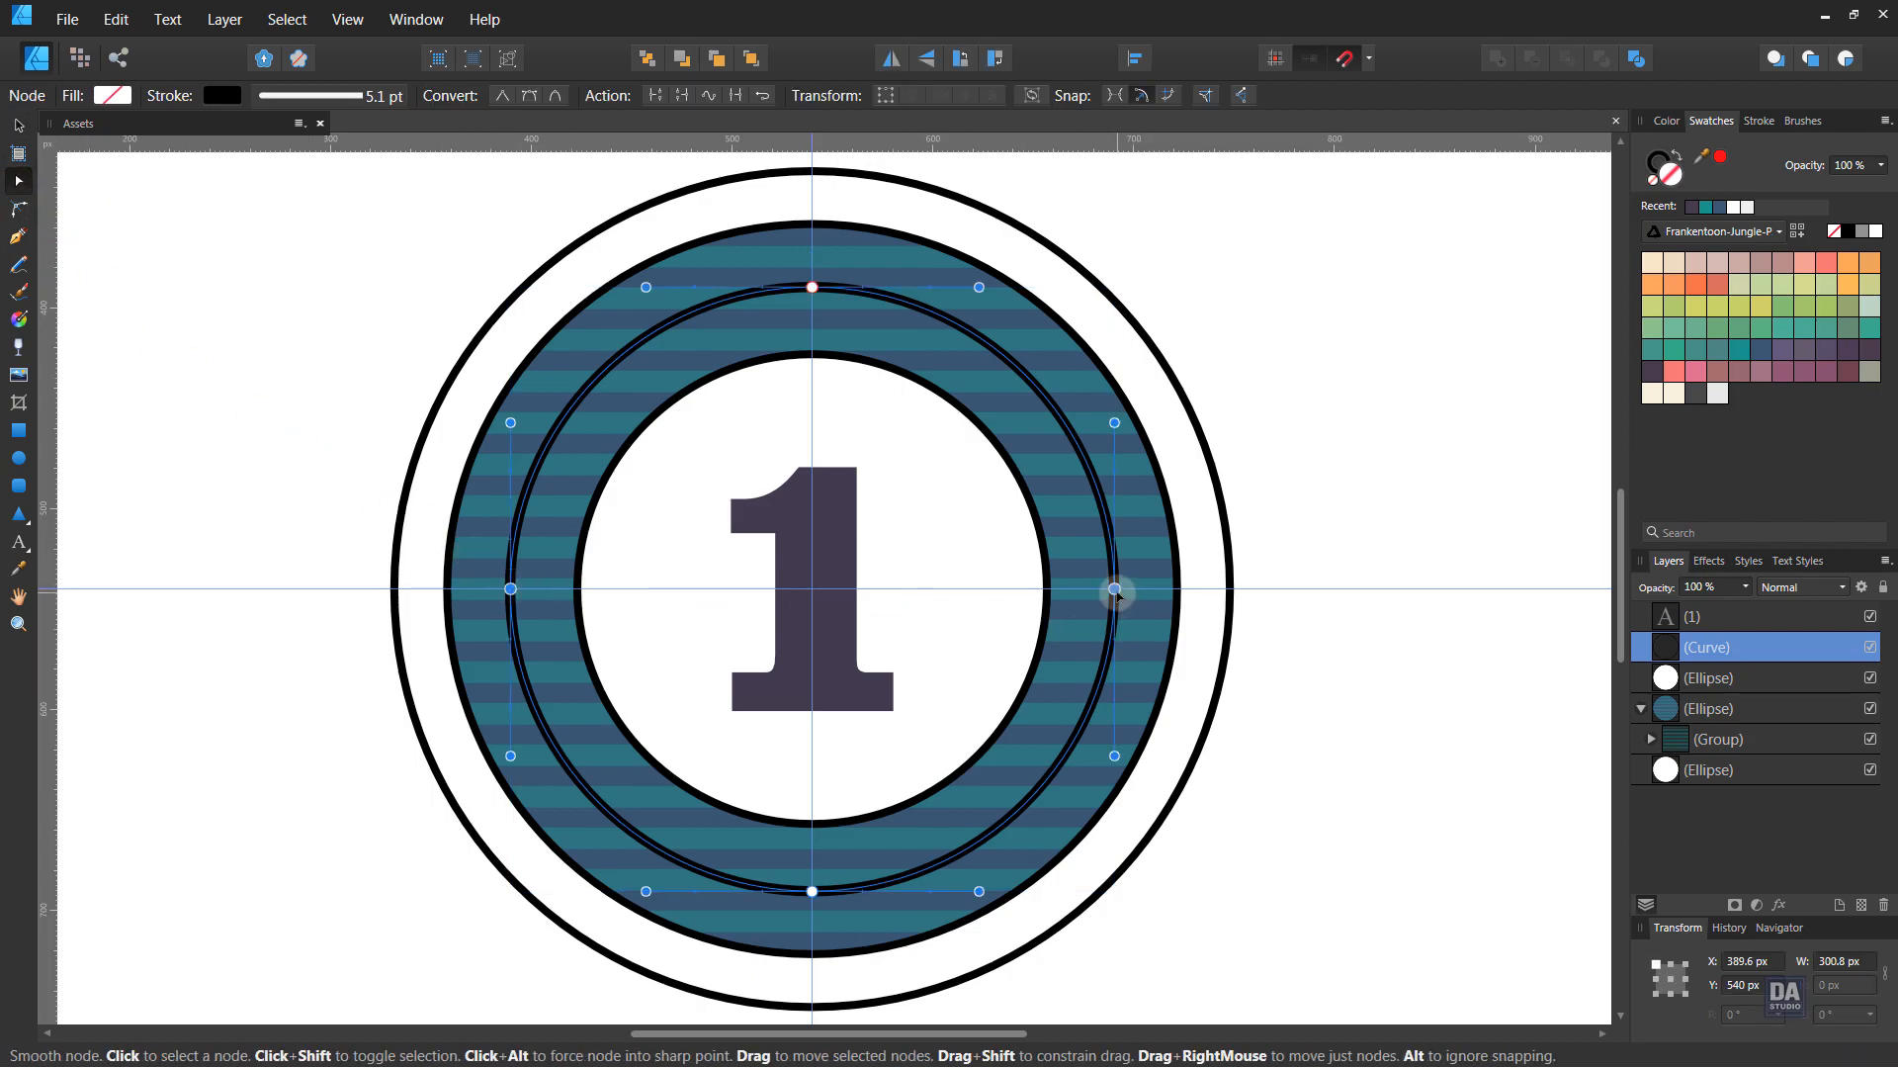
{"action": "left_click", "coordinate": [659, 97]}
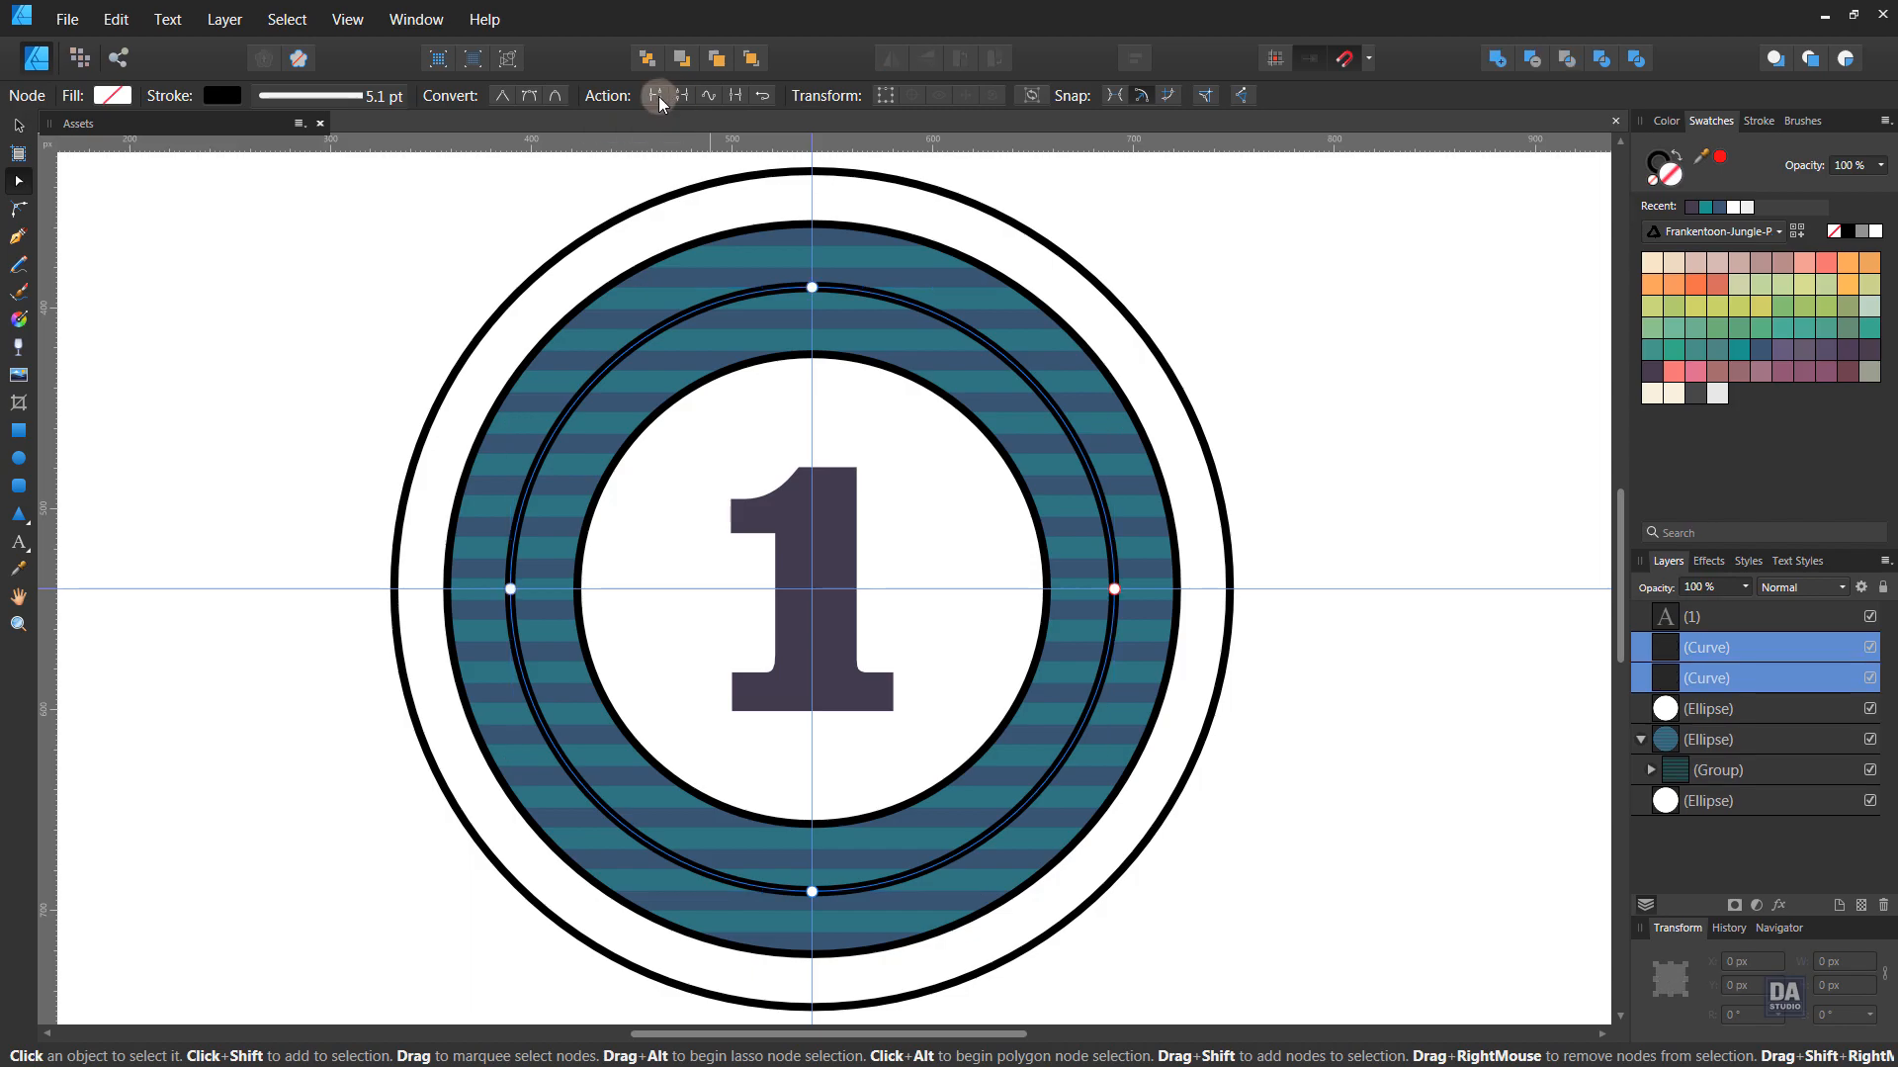
{"action": "key", "text": "v"}
{"action": "left_click", "coordinate": [1269, 419]}
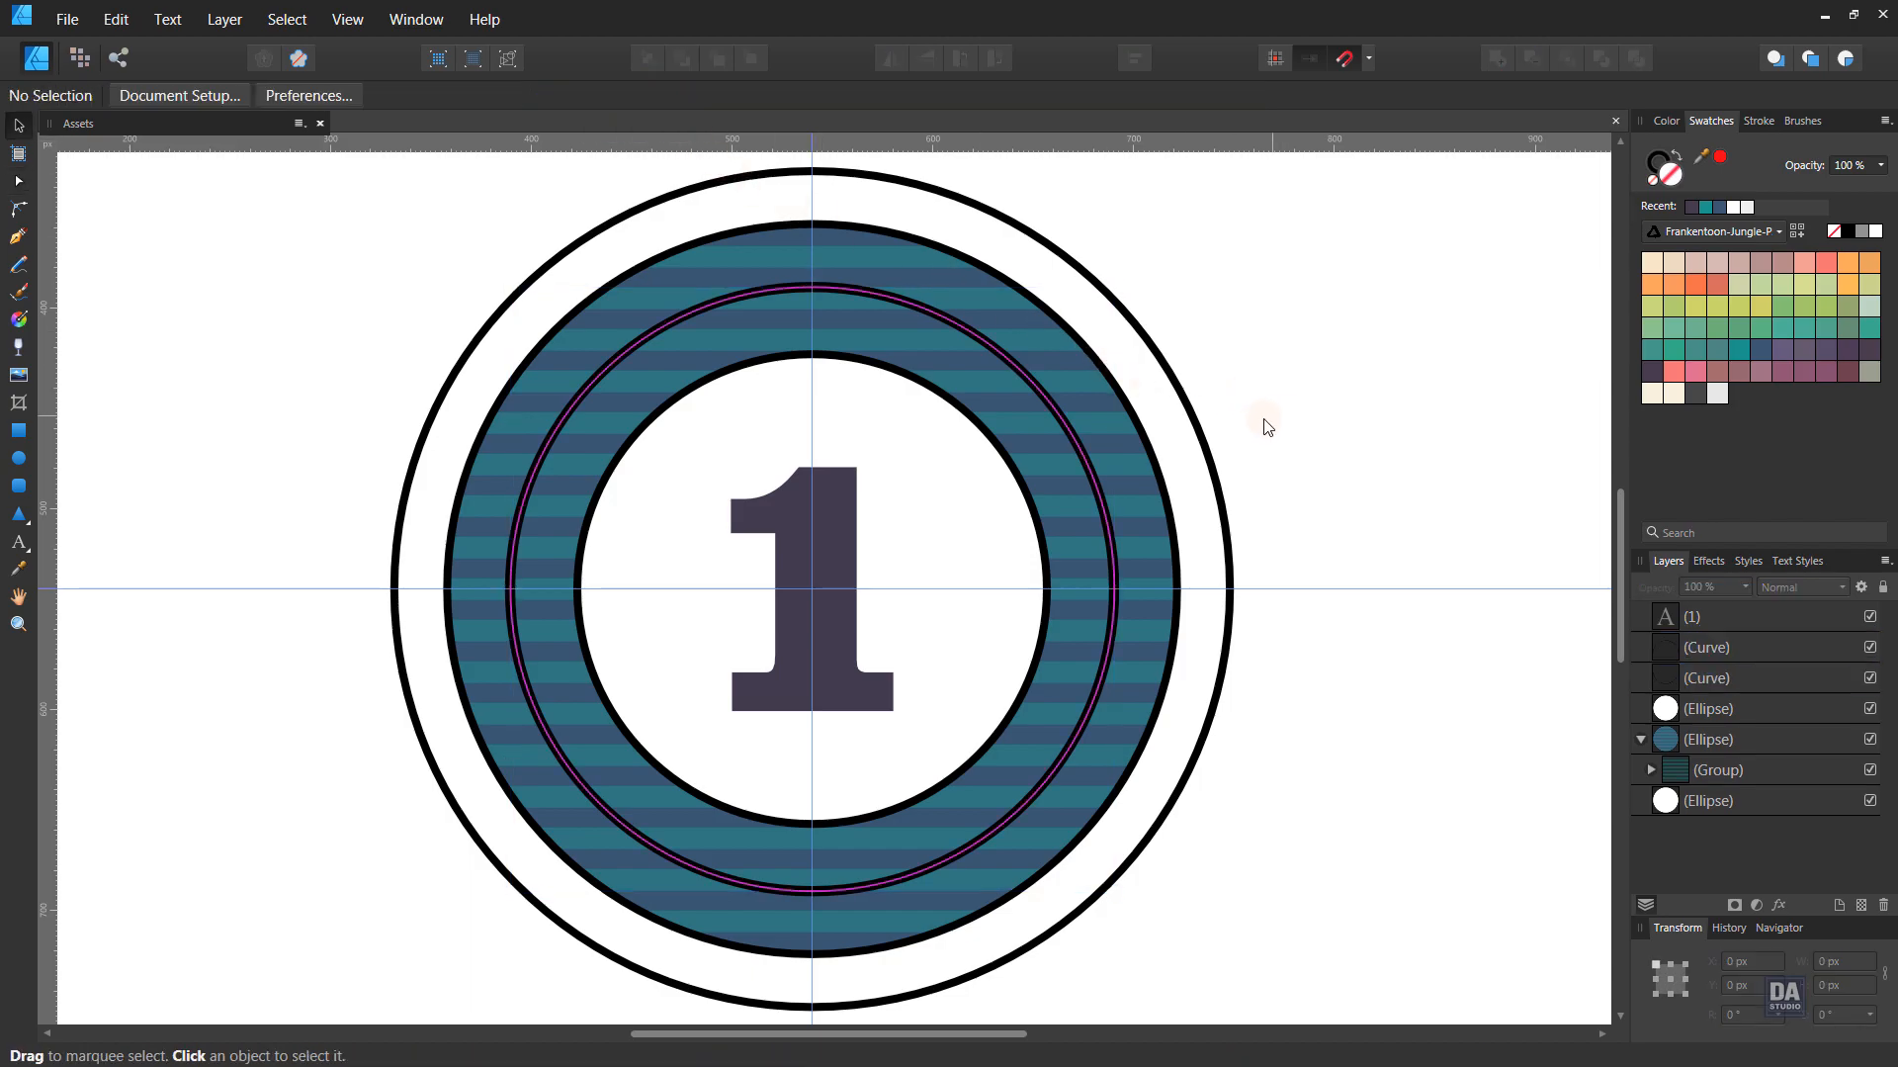
{"action": "left_click", "coordinate": [1087, 455]}
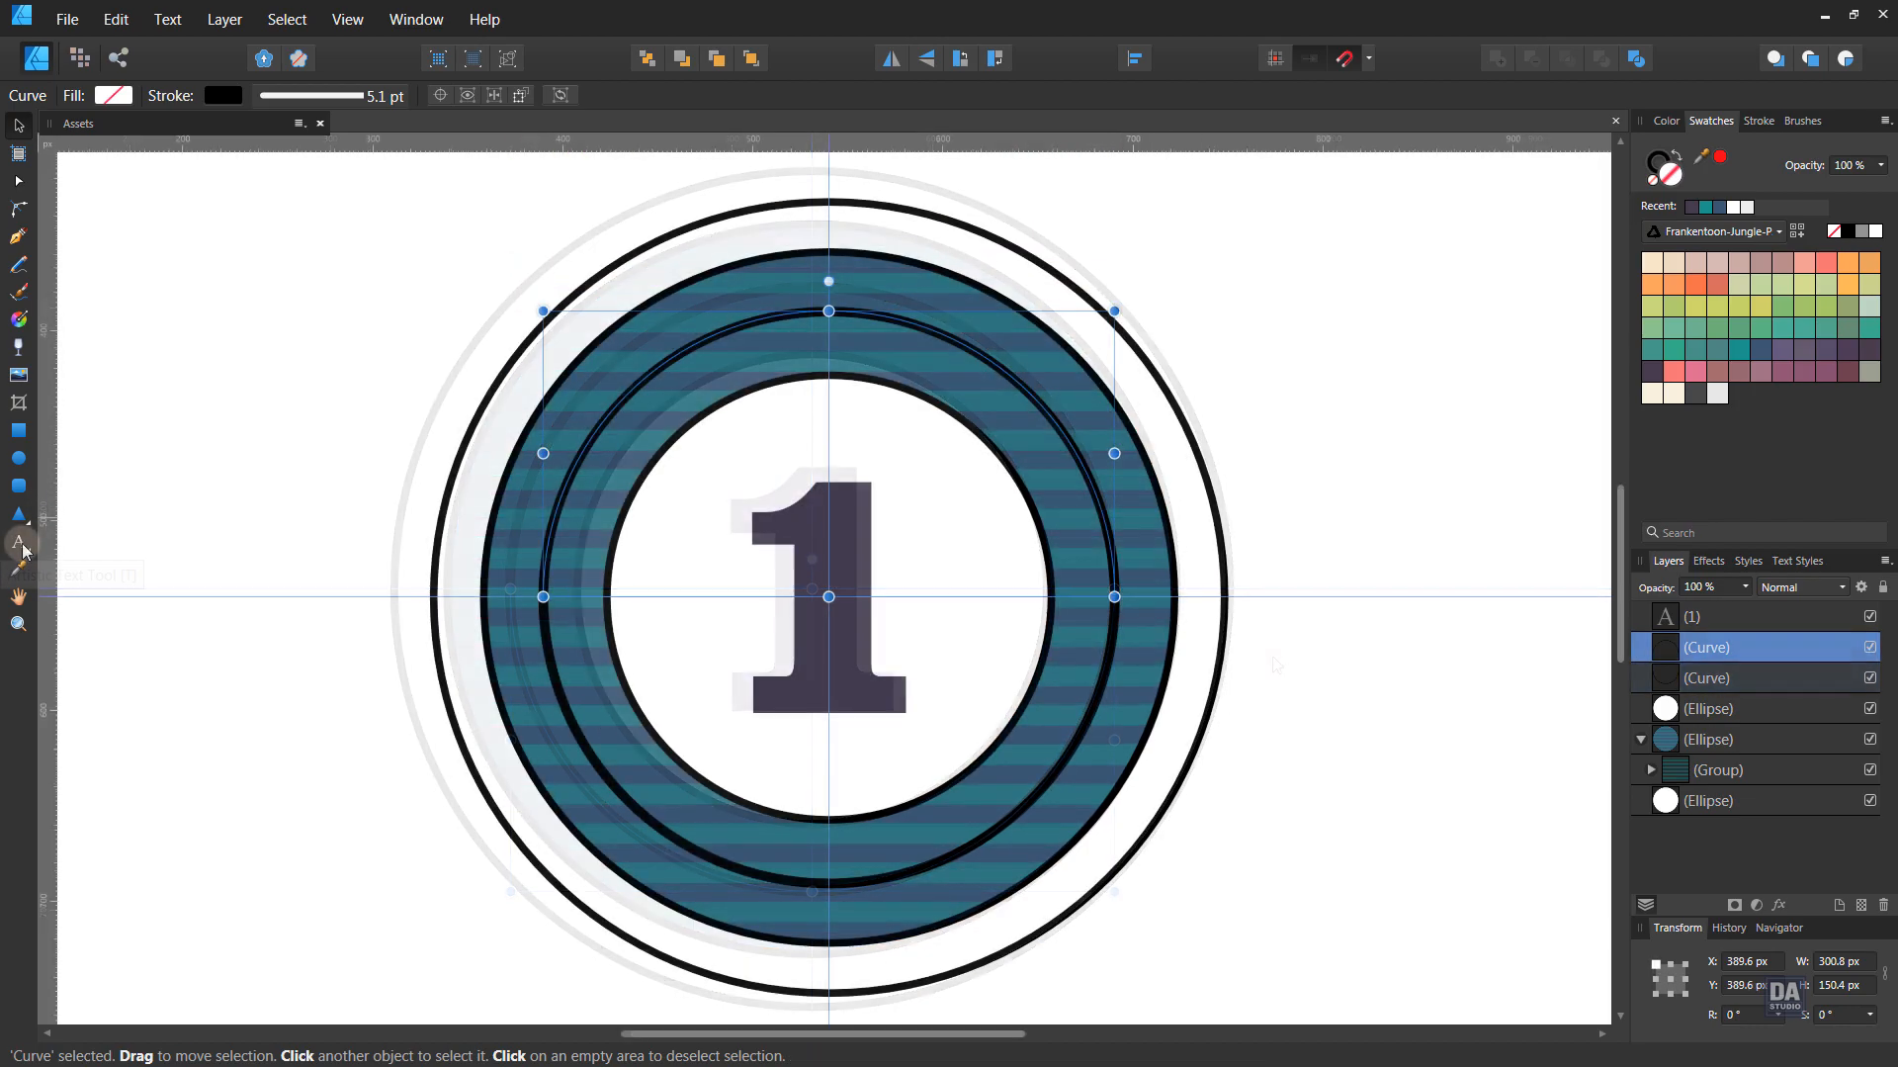
- Type RETRO as path text along the top half of the circle
{"action": "left_click", "coordinate": [19, 542]}
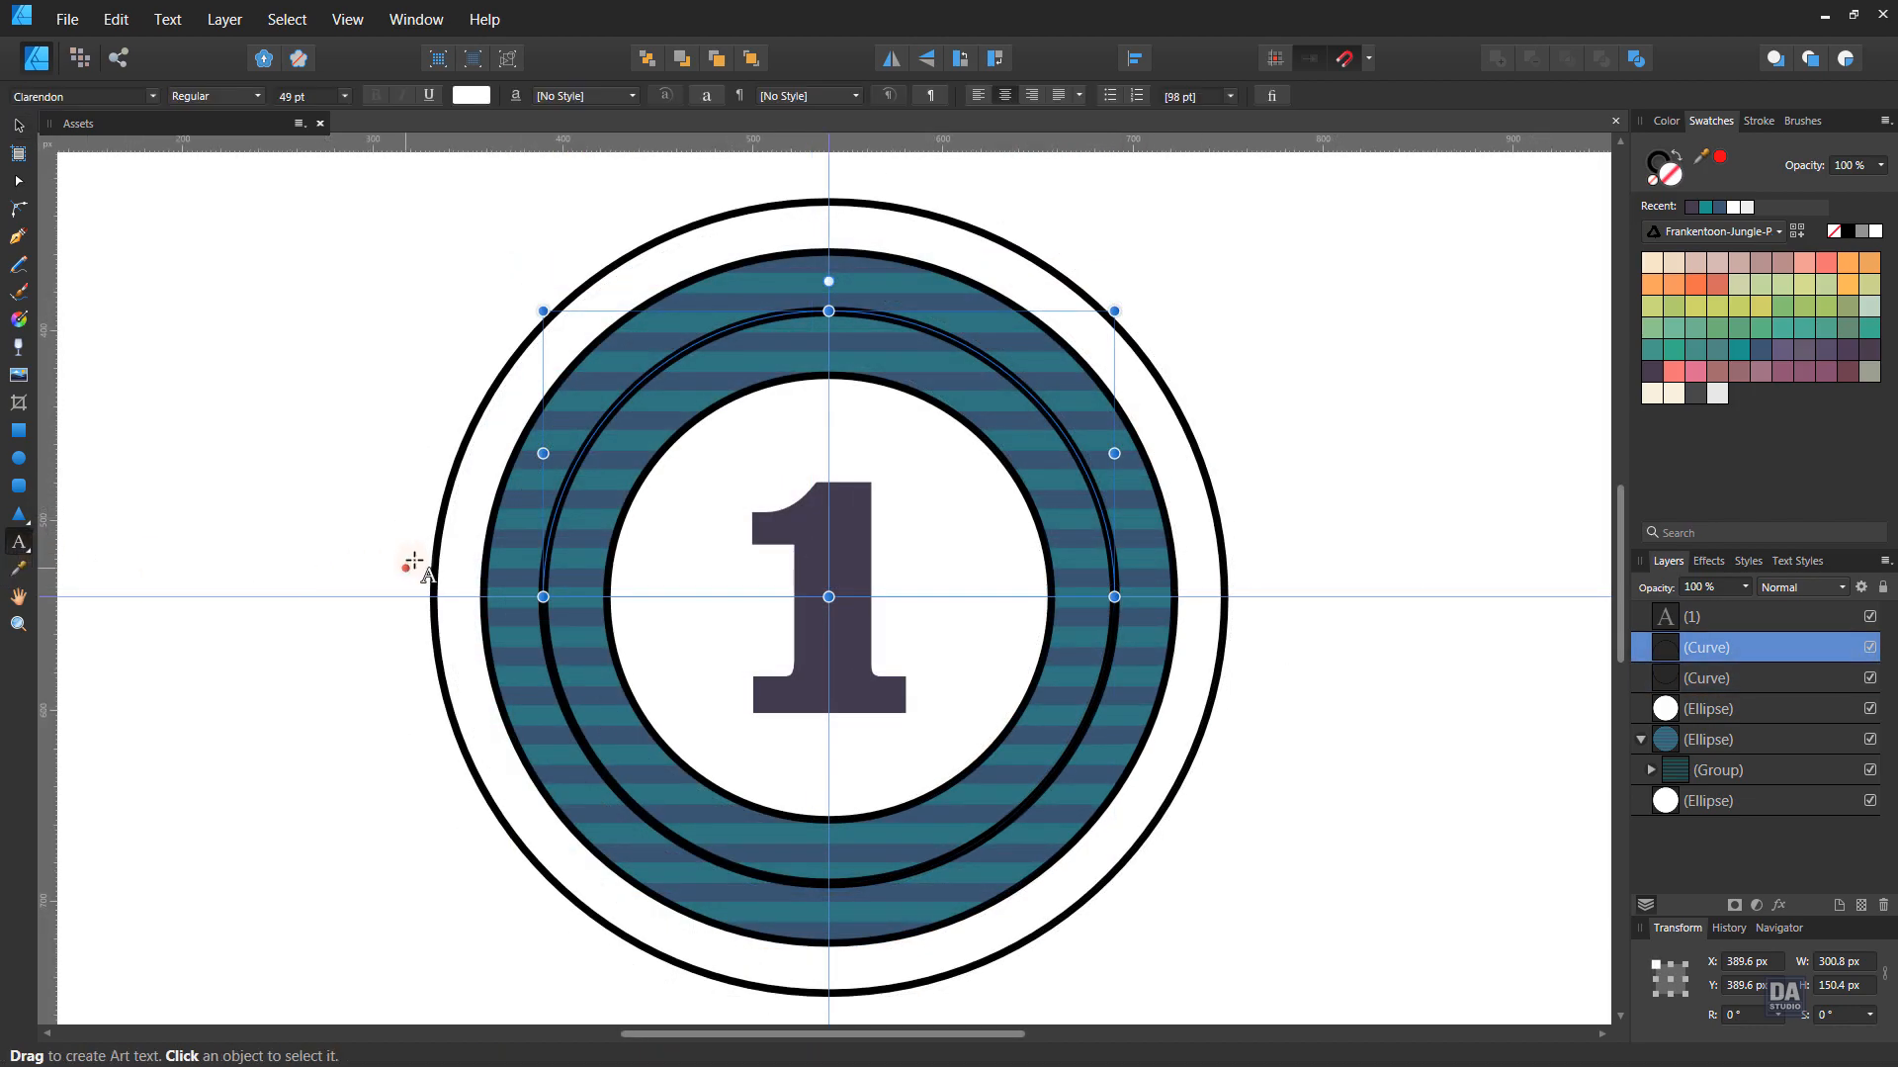
{"action": "left_click", "coordinate": [546, 599]}
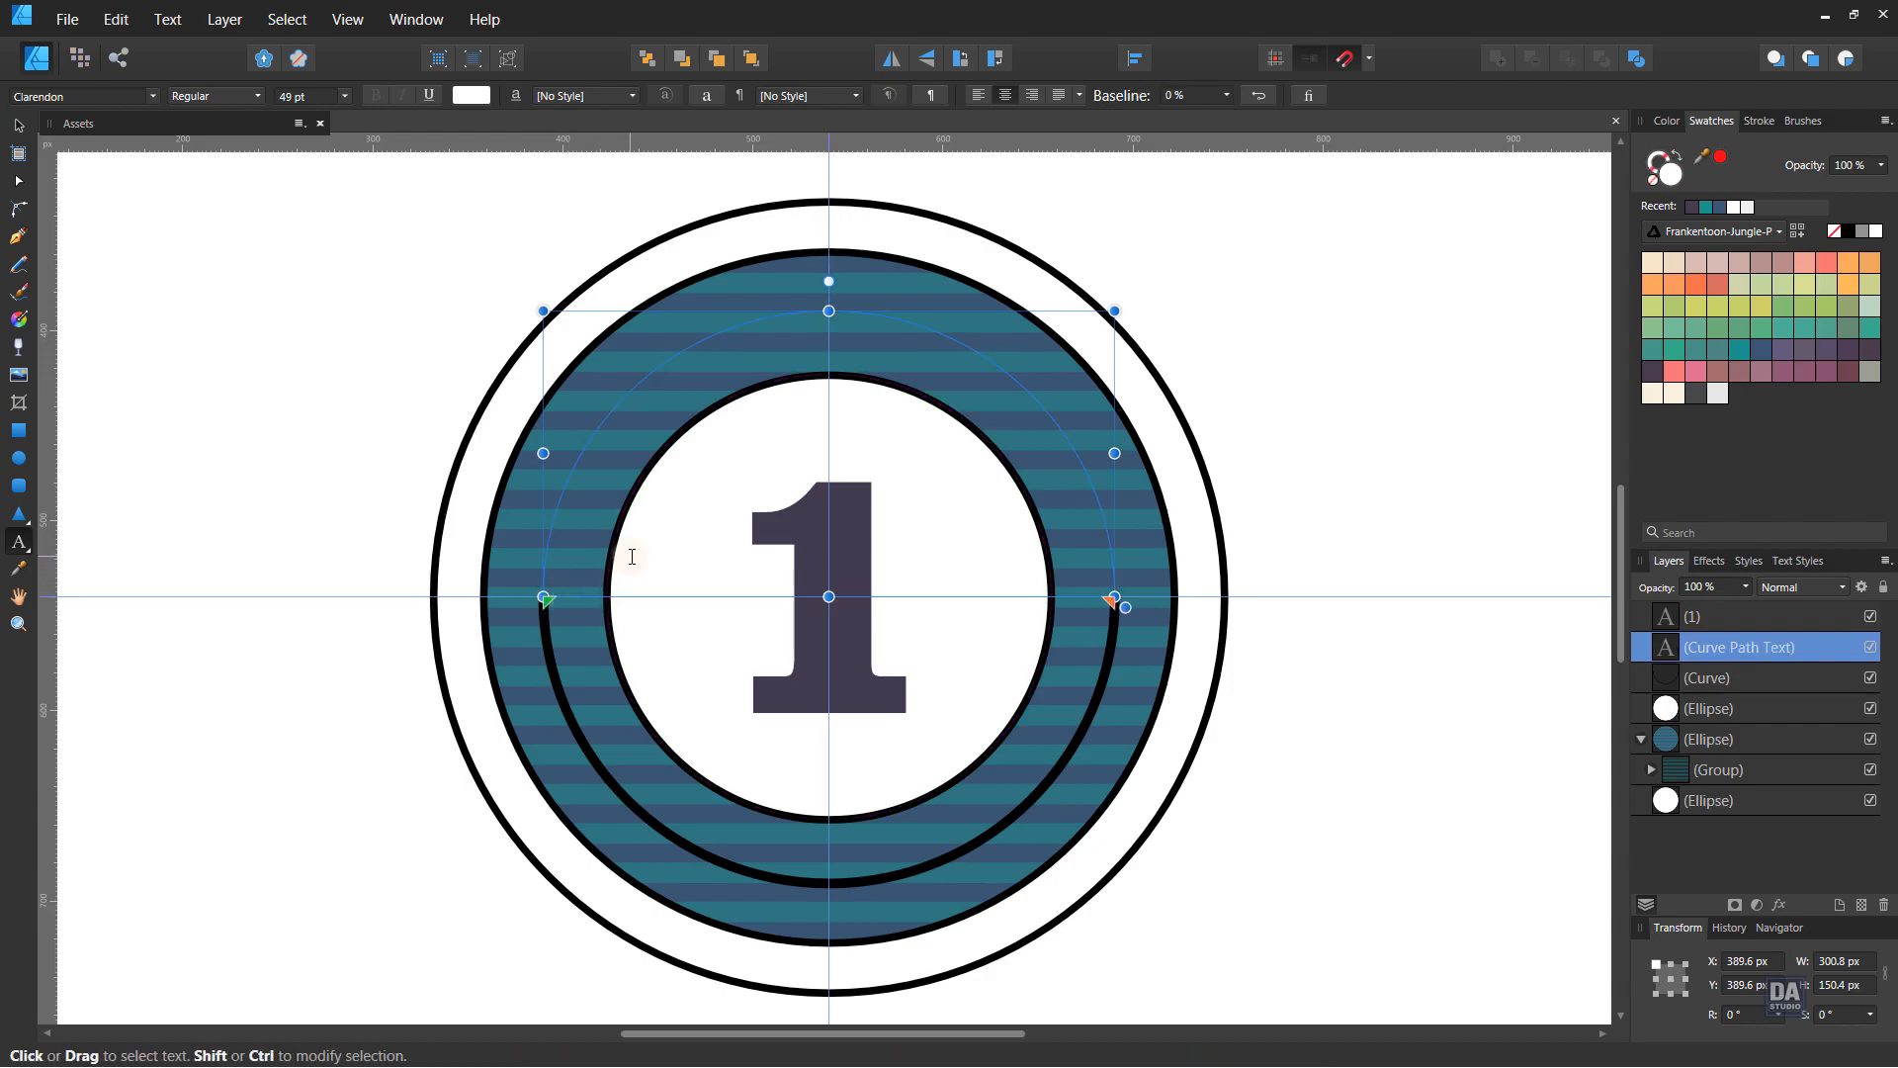
{"action": "type", "text": "RETRO"}
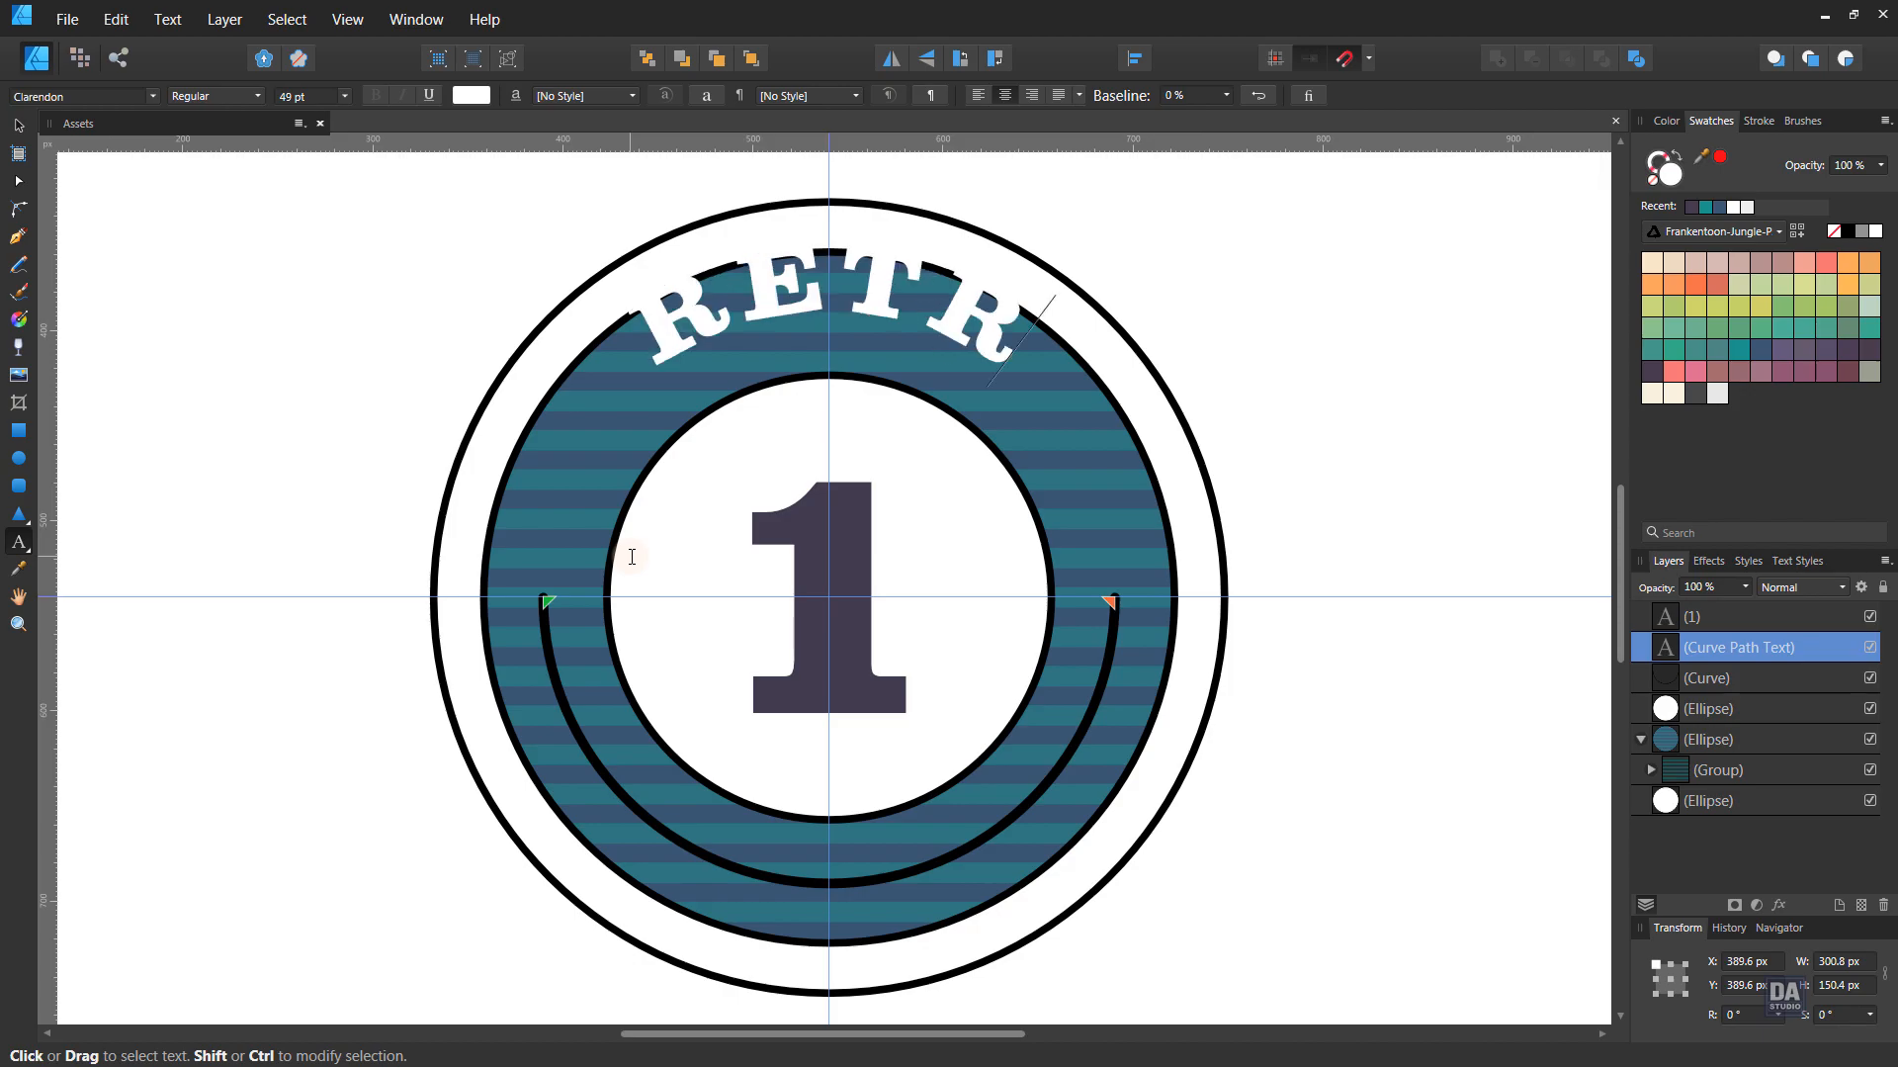
{"action": "key", "text": "Escape"}
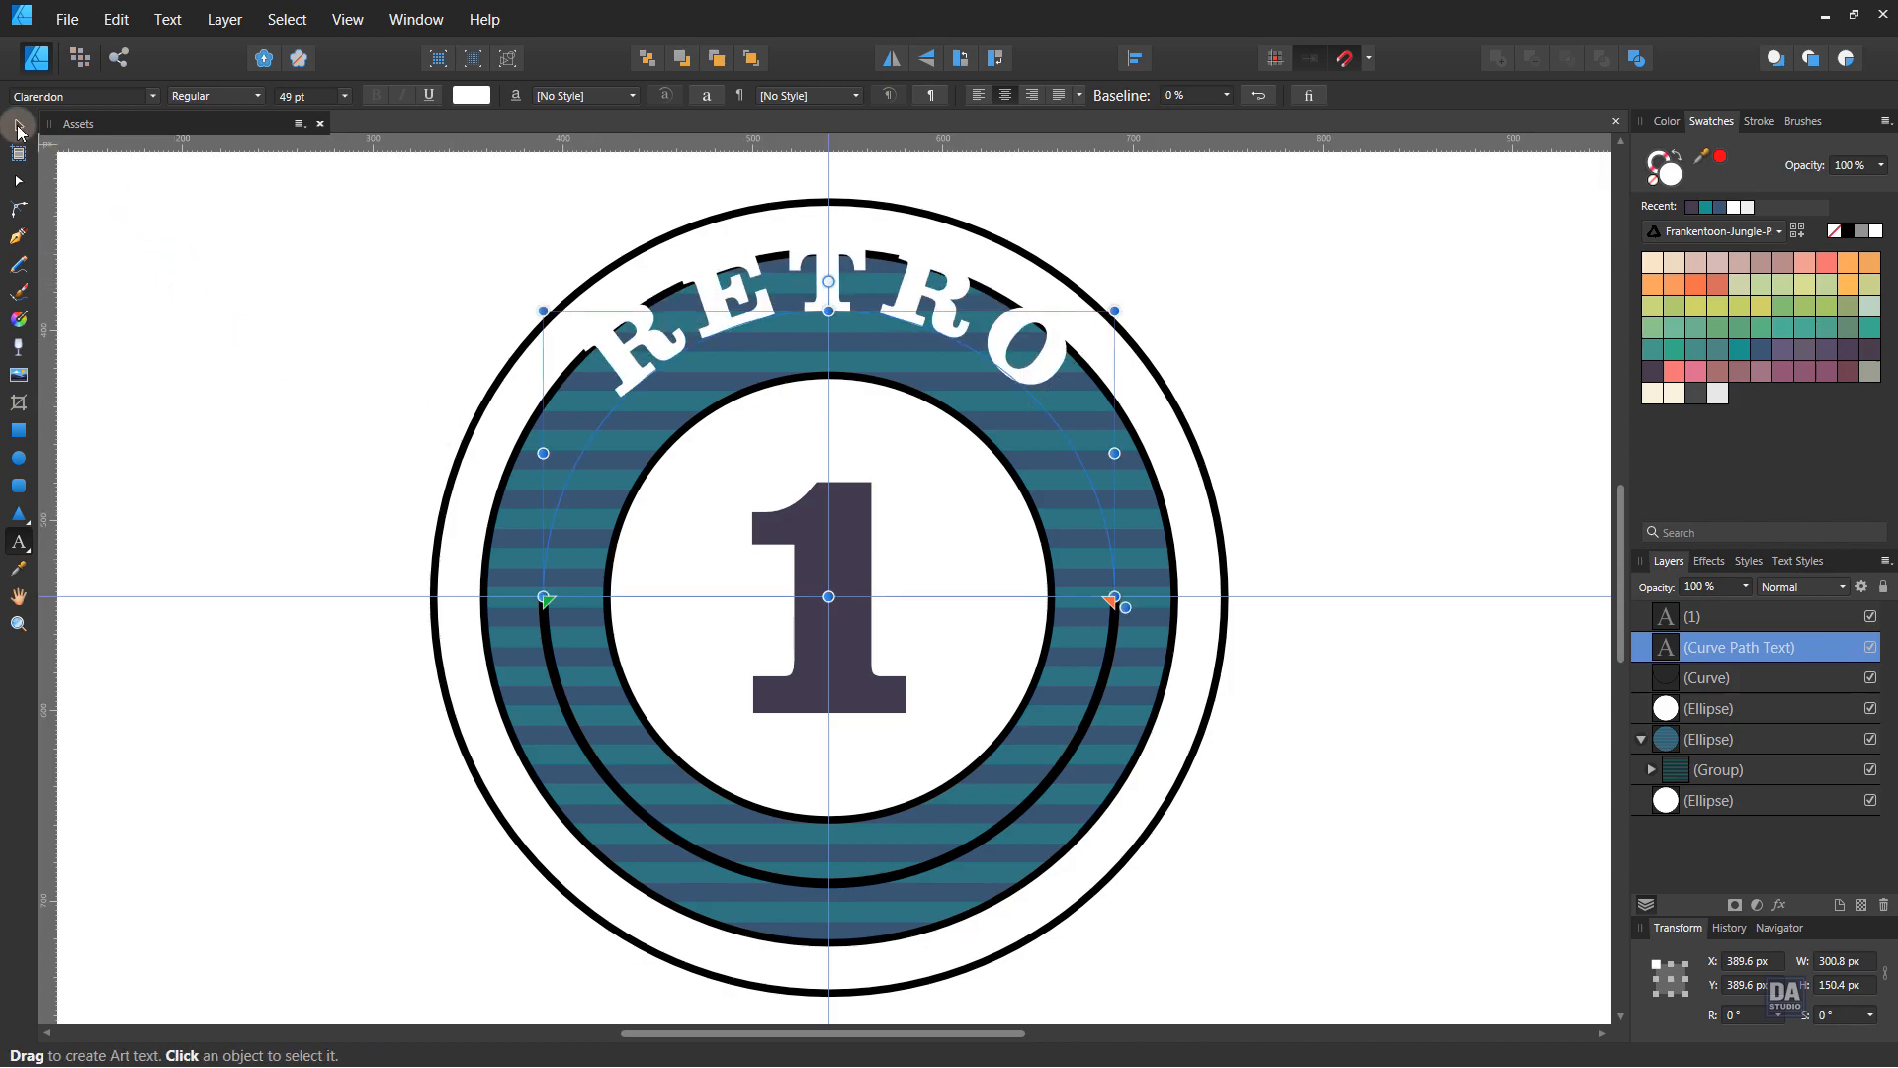
- Set the RETRO text in bold Kreon
{"action": "left_click", "coordinate": [18, 125]}
{"action": "left_click", "coordinate": [86, 97]}
{"action": "type", "text": "kre"}
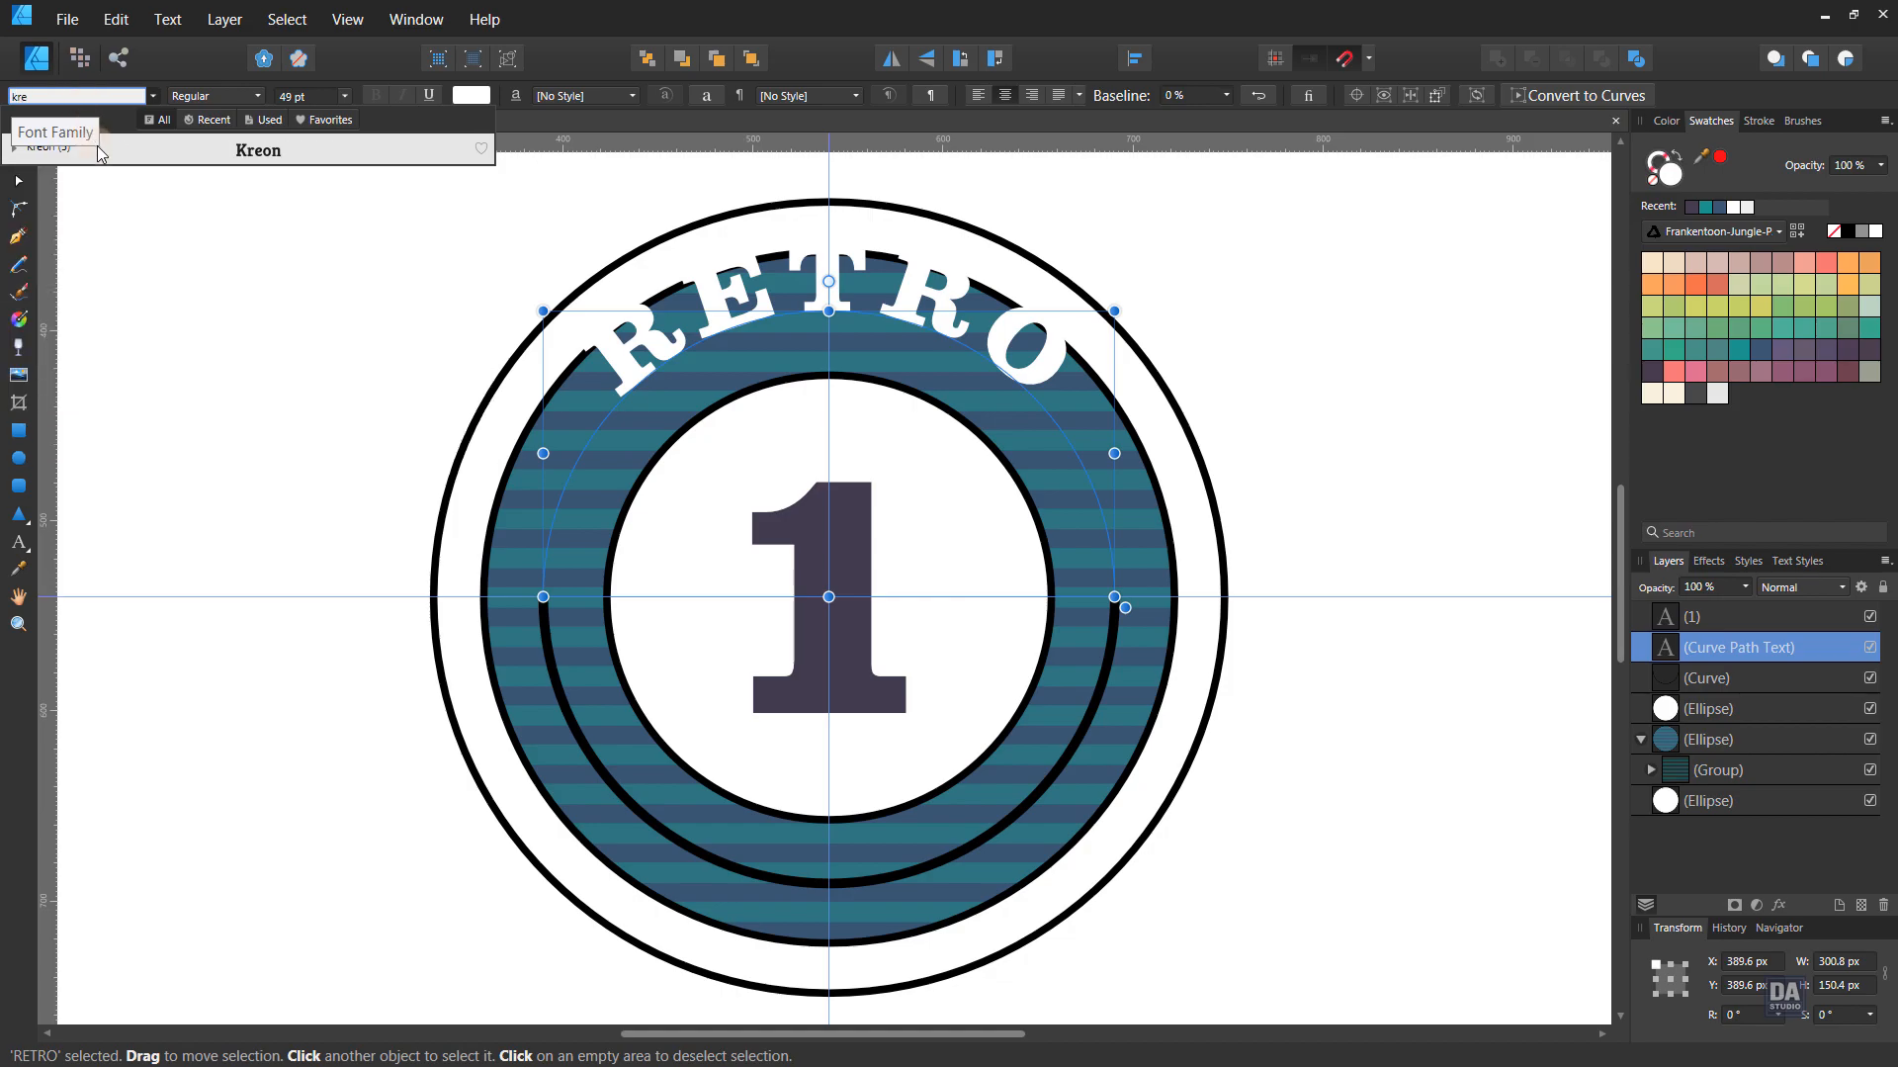
{"action": "left_click", "coordinate": [97, 145]}
{"action": "left_click", "coordinate": [256, 96]}
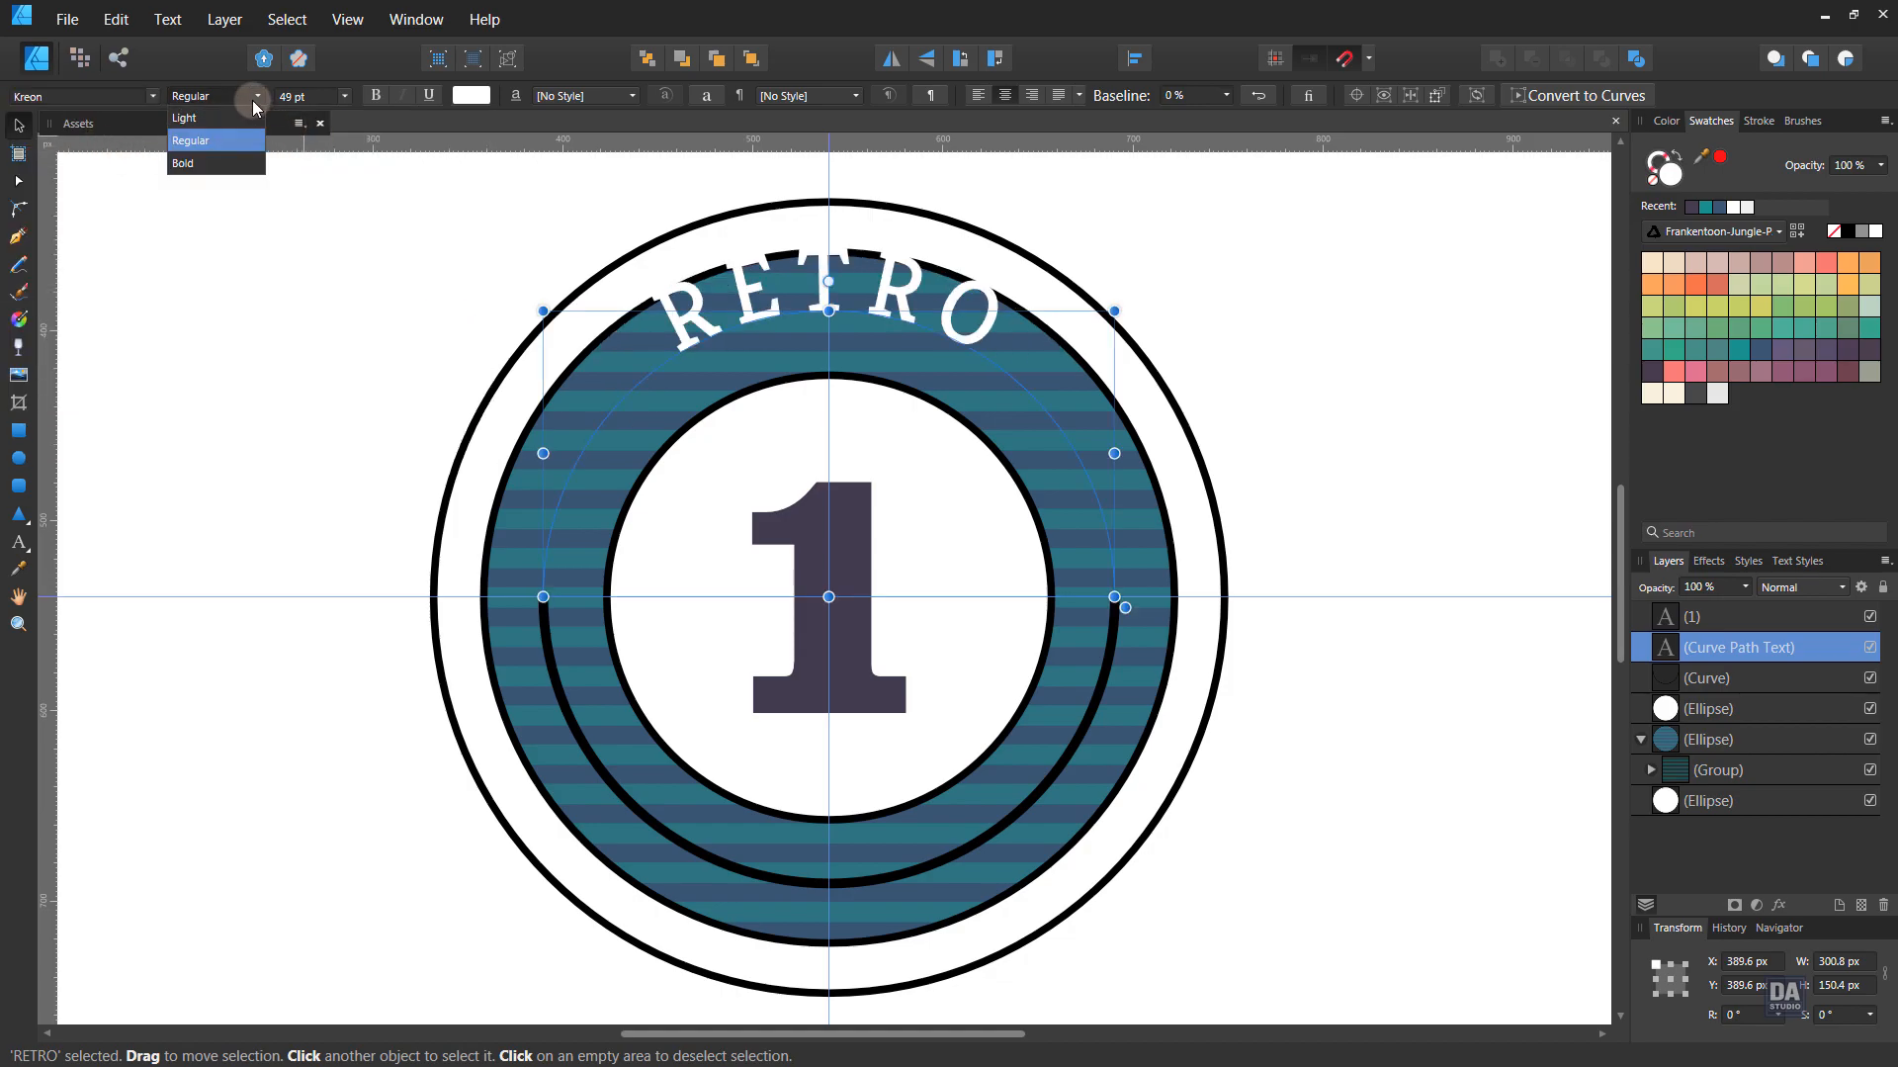
{"action": "left_click", "coordinate": [231, 166]}
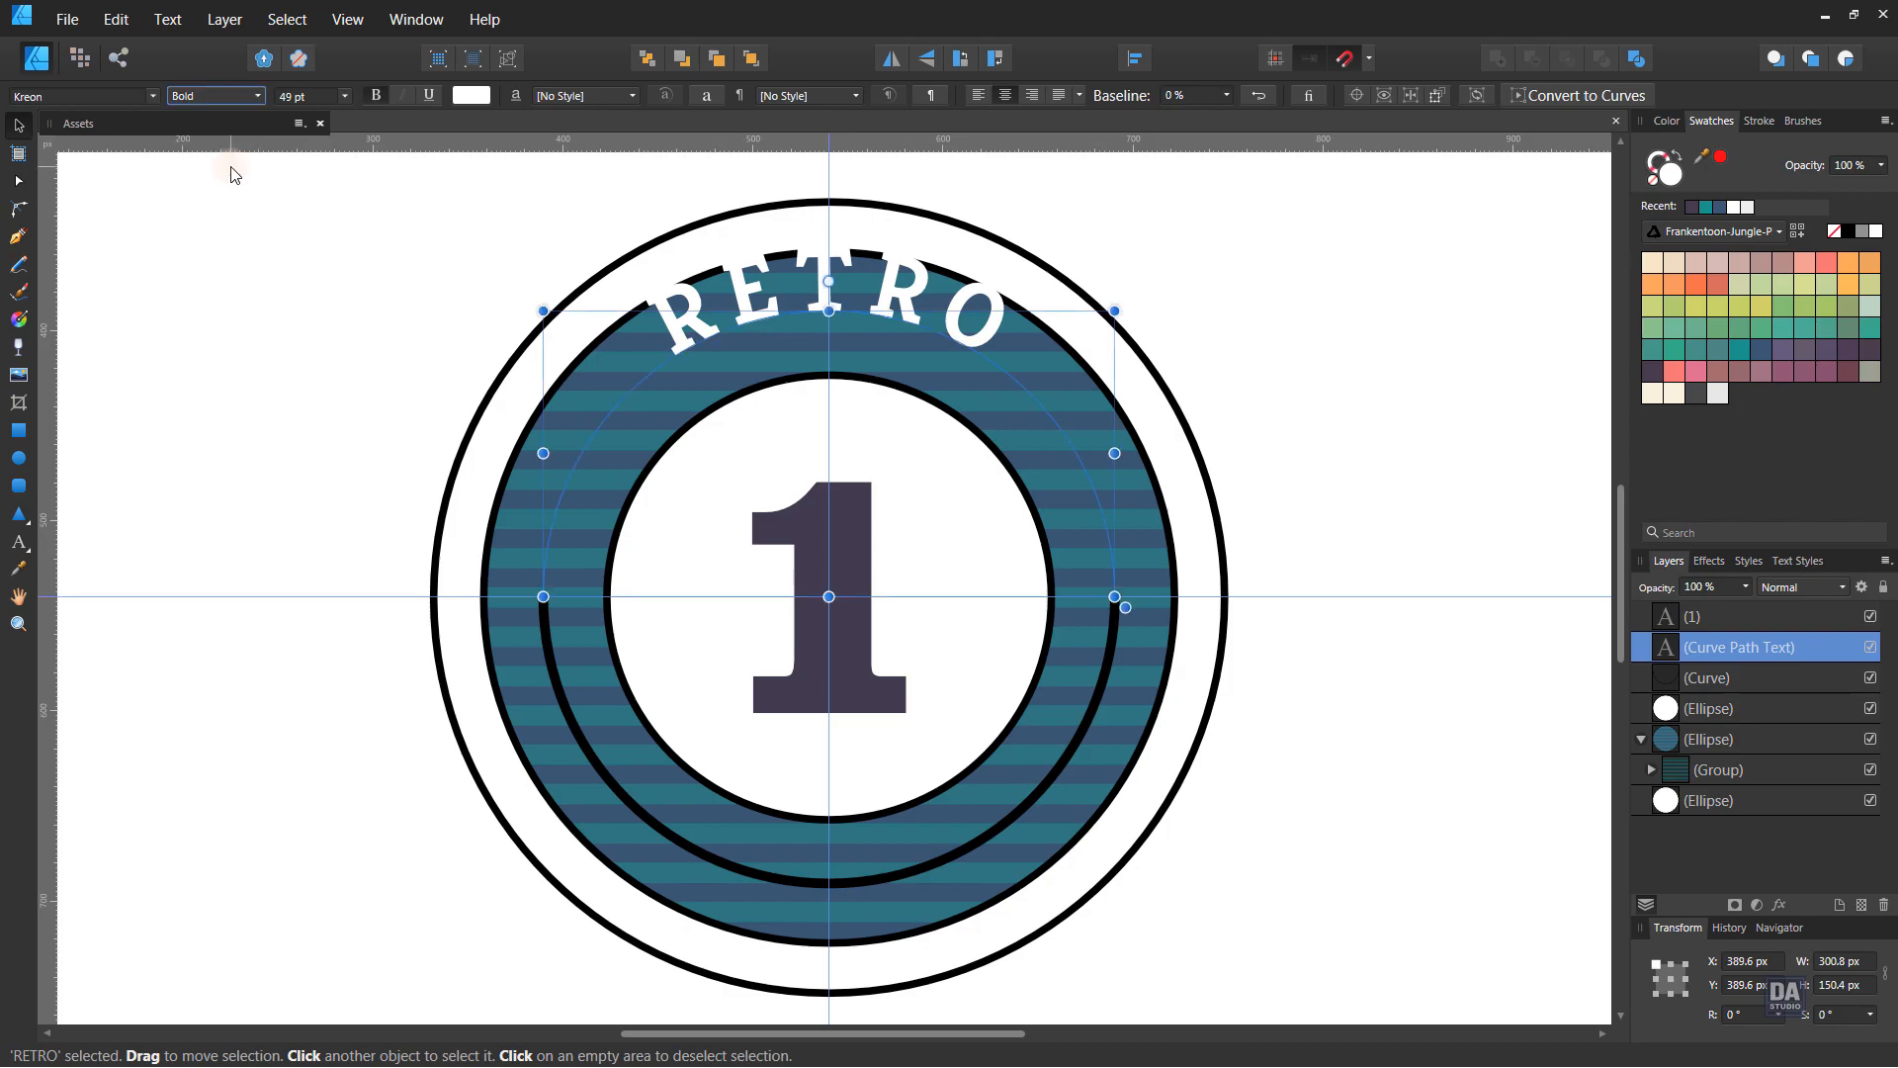
- Raise RETRO's baseline to 33% so it sits centred in the ring
{"action": "left_click", "coordinate": [1227, 94]}
{"action": "left_click_drag", "start_coordinate": [1218, 123], "coordinate": [1256, 115]}
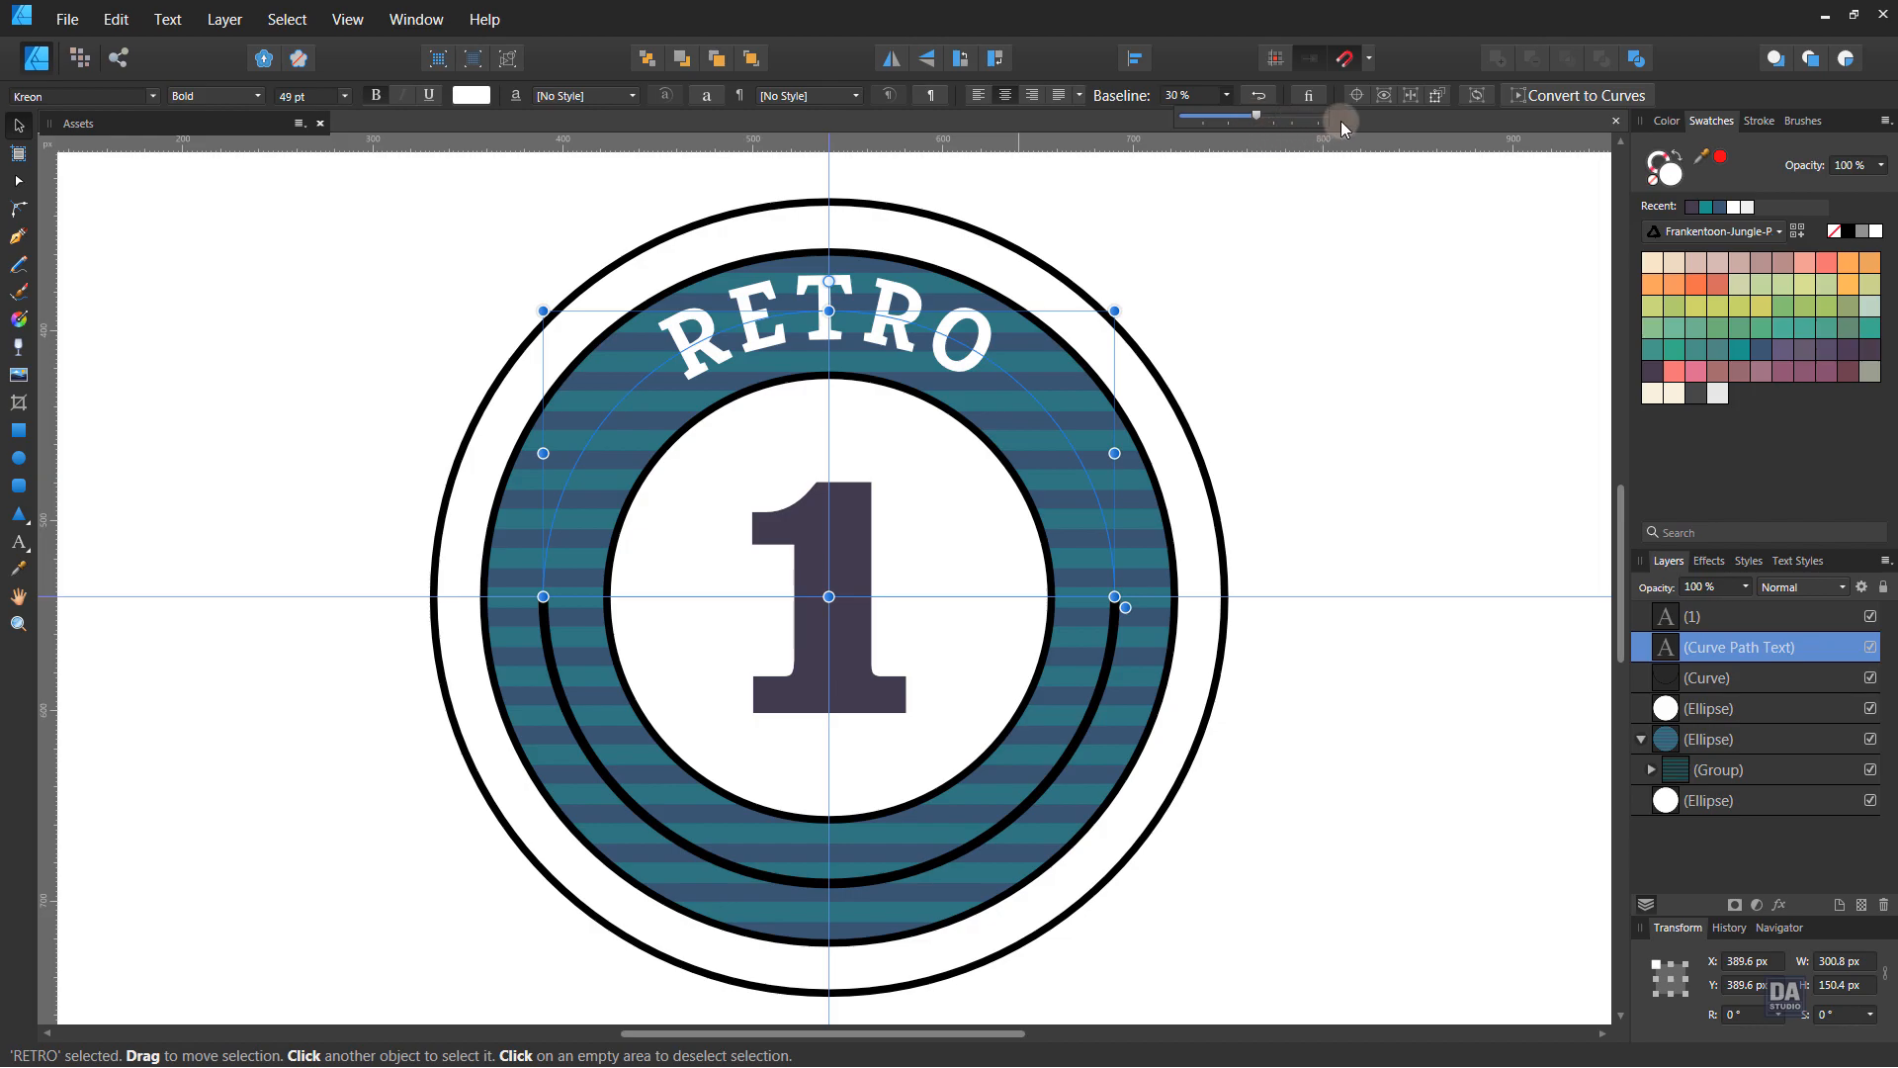
{"action": "scroll", "coordinate": [318, 101], "scroll_direction": "up", "scroll_amount": 8}
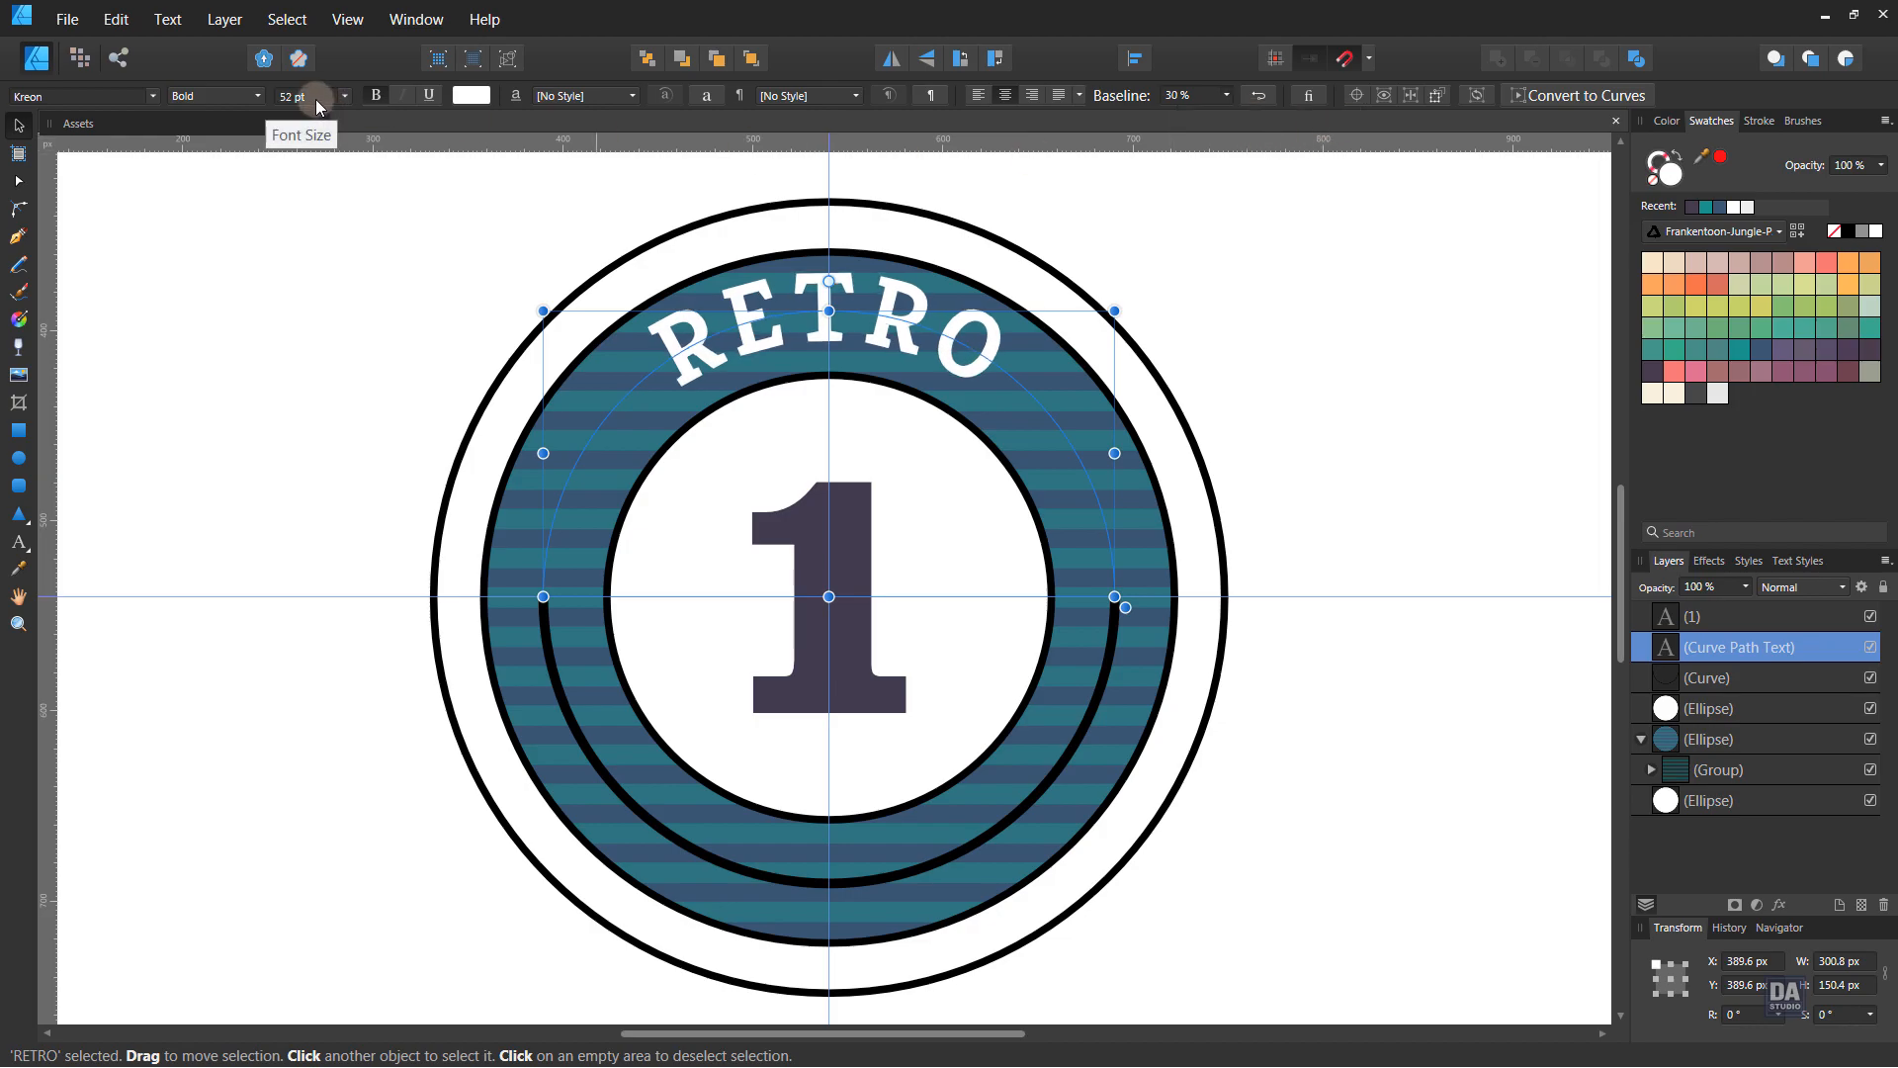
{"action": "scroll", "coordinate": [316, 99], "scroll_direction": "down", "scroll_amount": 8}
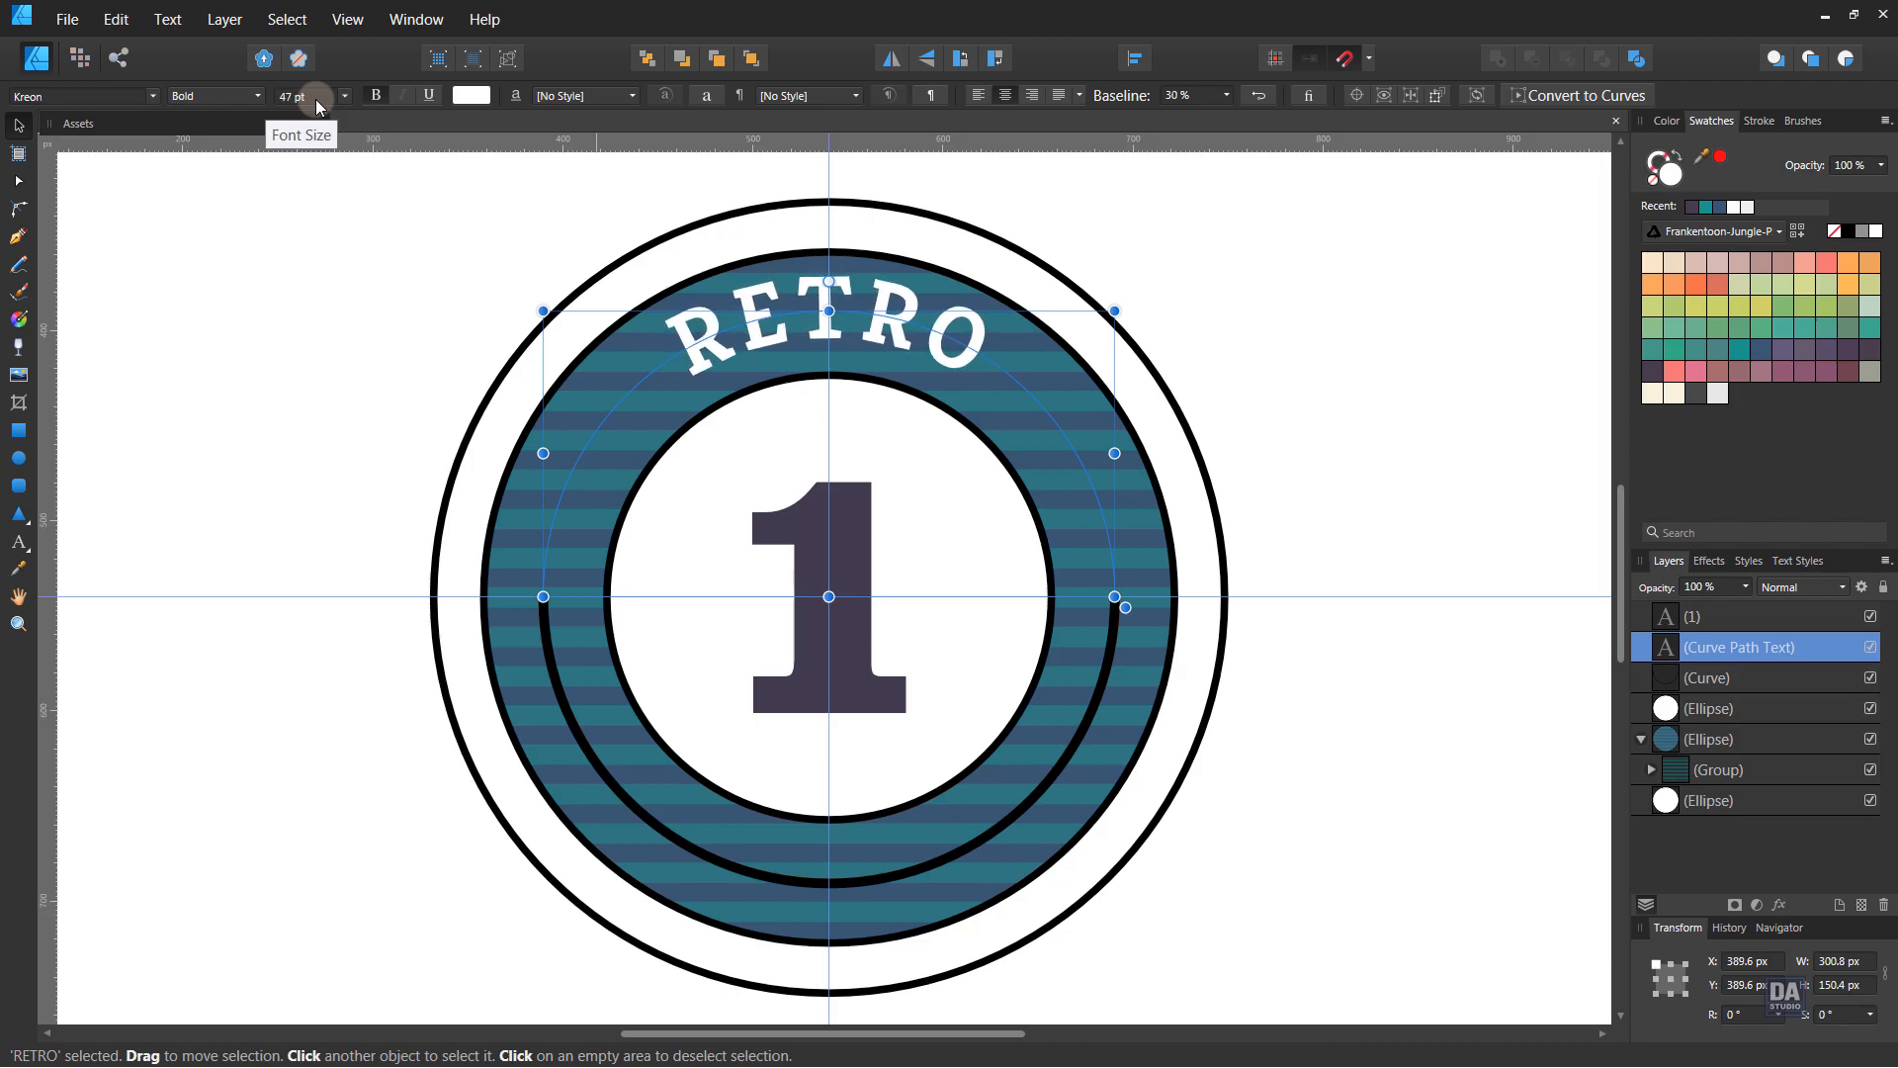
{"action": "left_click", "coordinate": [1226, 96]}
{"action": "left_click_drag", "start_coordinate": [1226, 117], "coordinate": [1232, 114]}
{"action": "left_click", "coordinate": [1328, 340]}
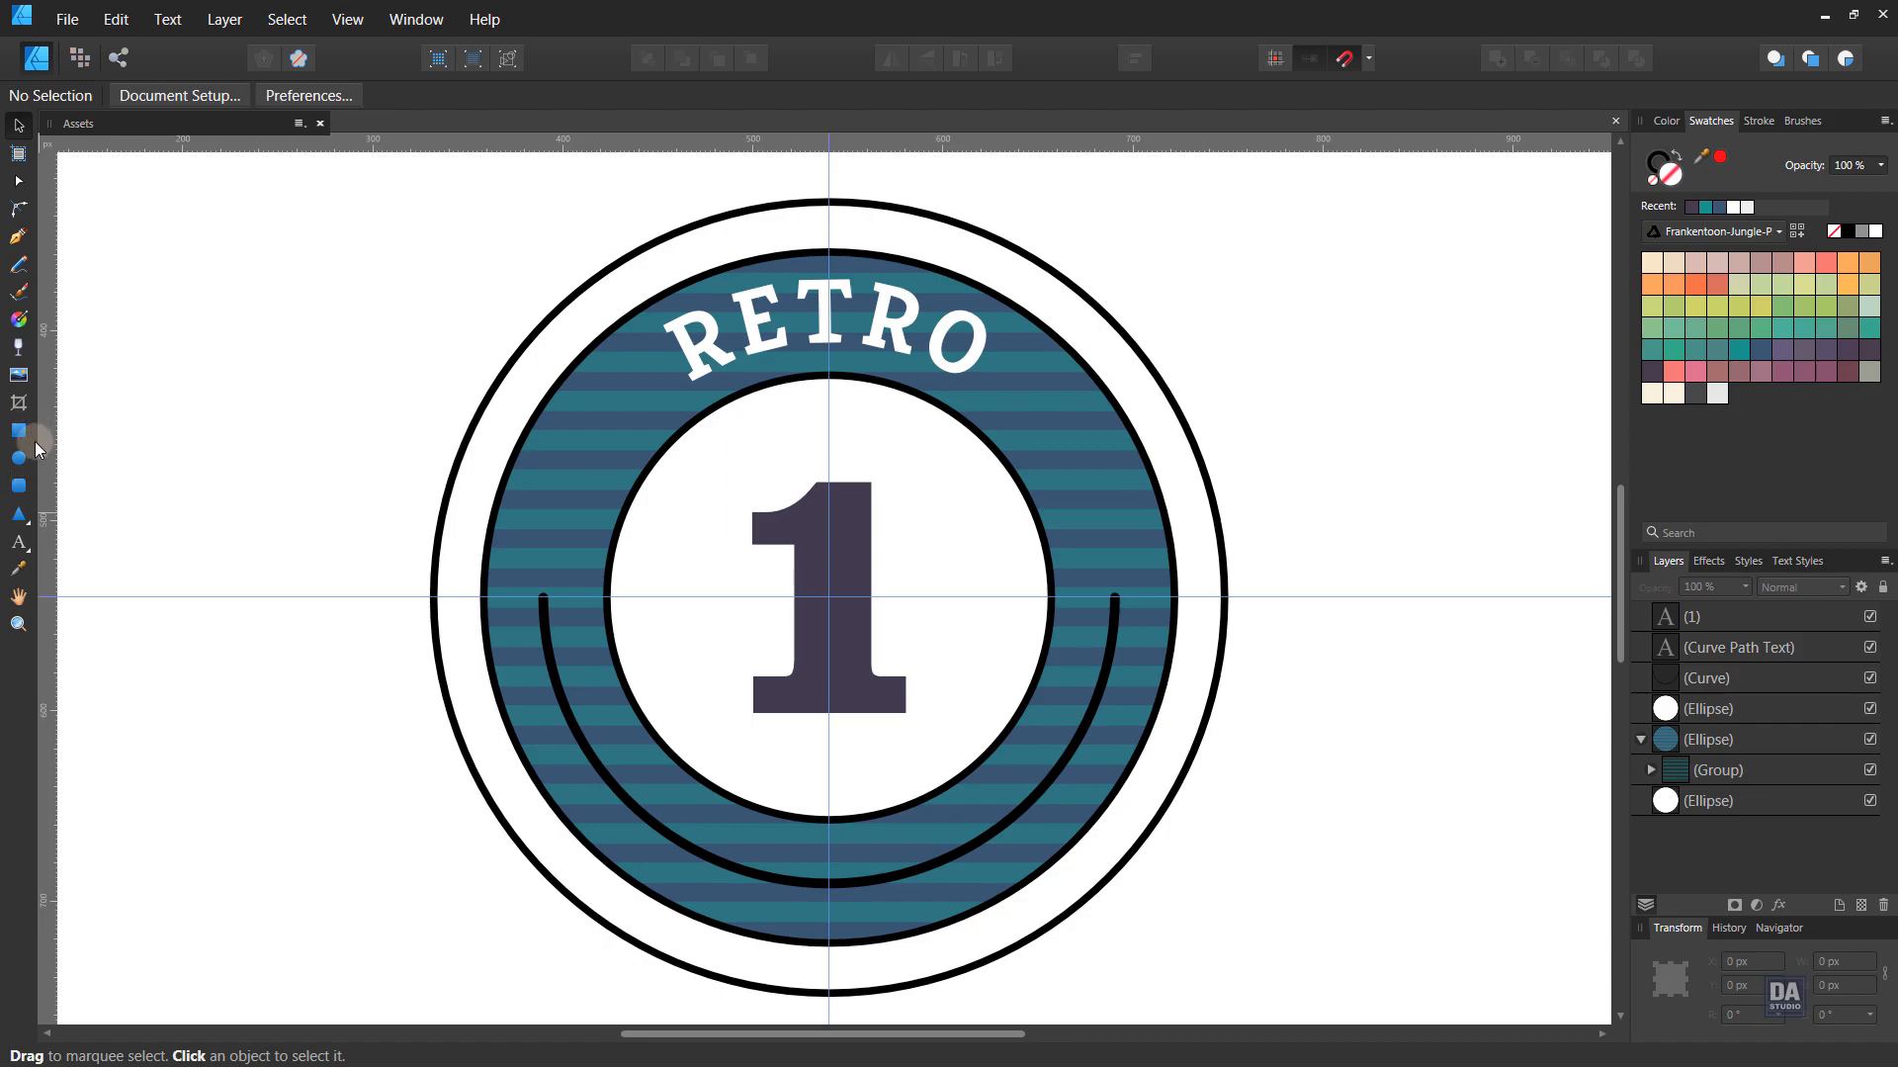
- Add 'DESIGN ART STUDIO' as white 23 pt path text along the ring's lower arc
{"action": "left_click", "coordinate": [18, 545]}
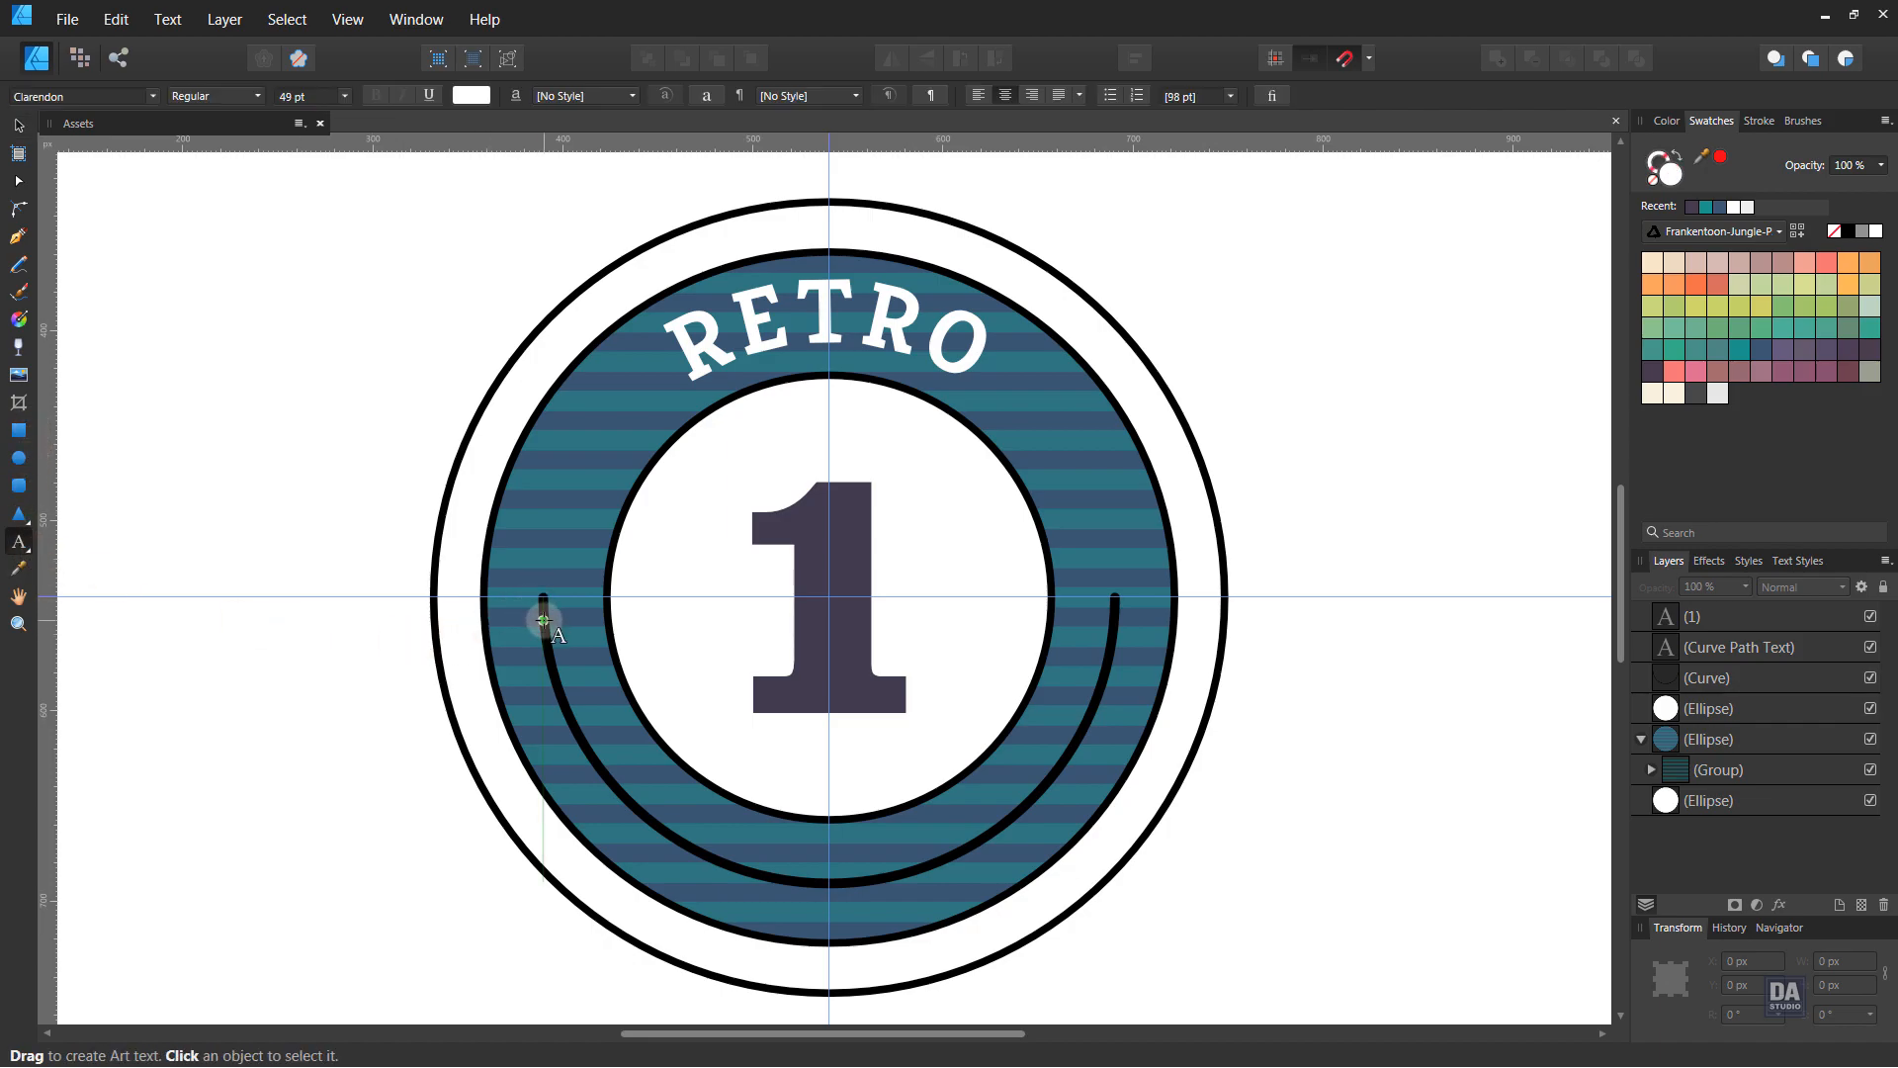
{"action": "left_click", "coordinate": [1707, 678]}
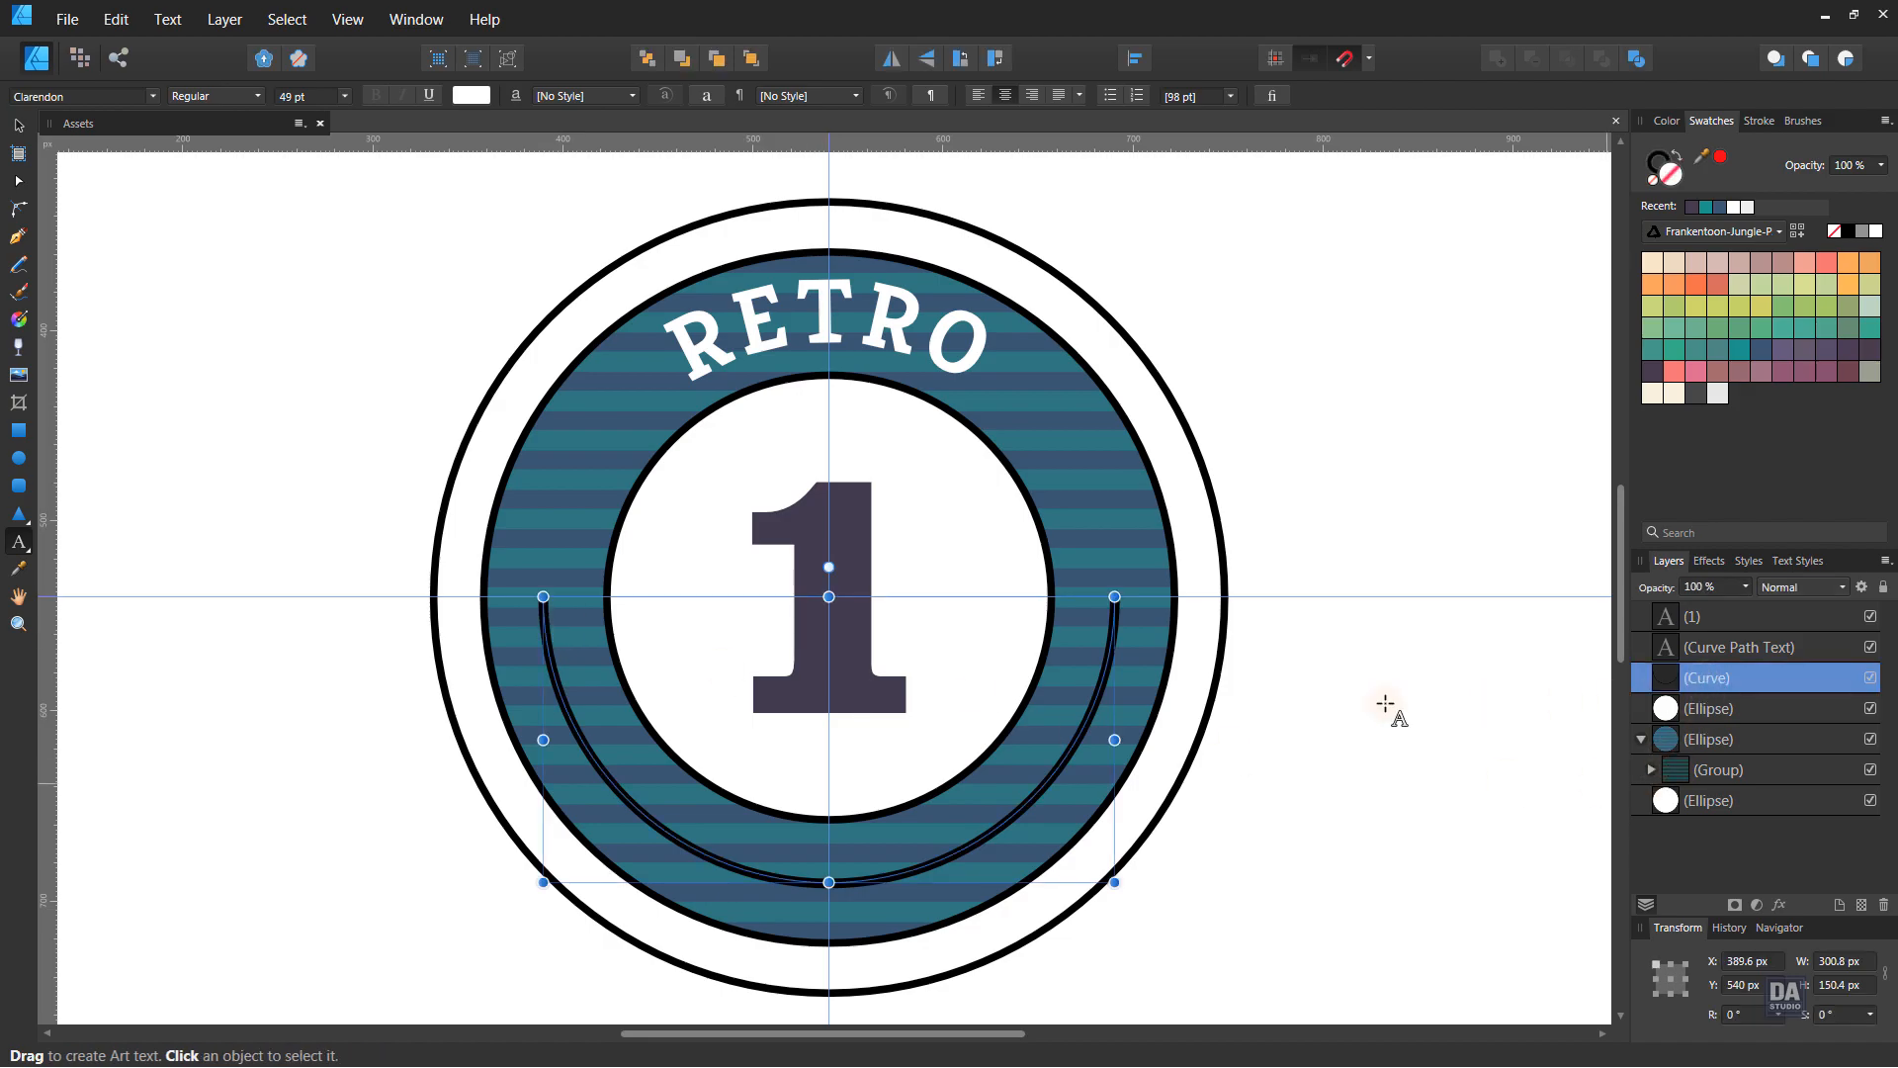
{"action": "left_click", "coordinate": [552, 600]}
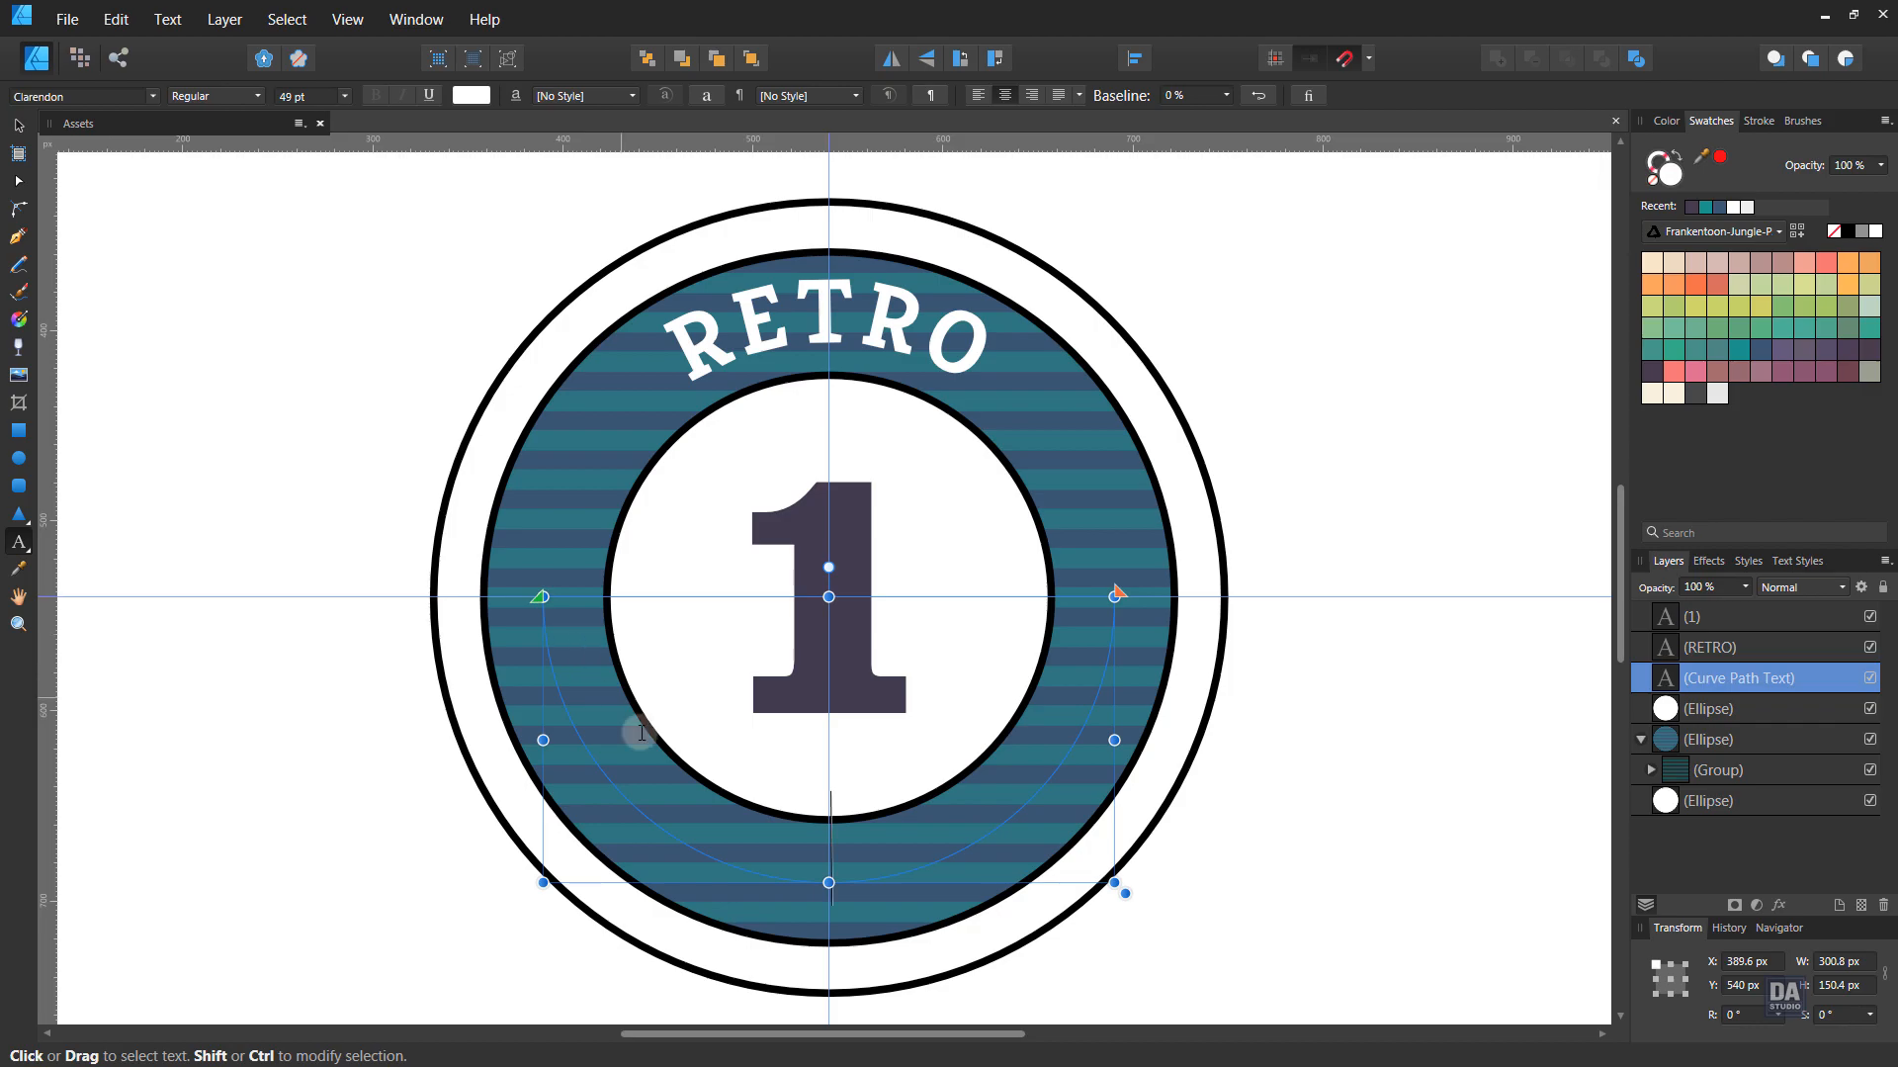
{"action": "type", "text": "DESIGN A"}
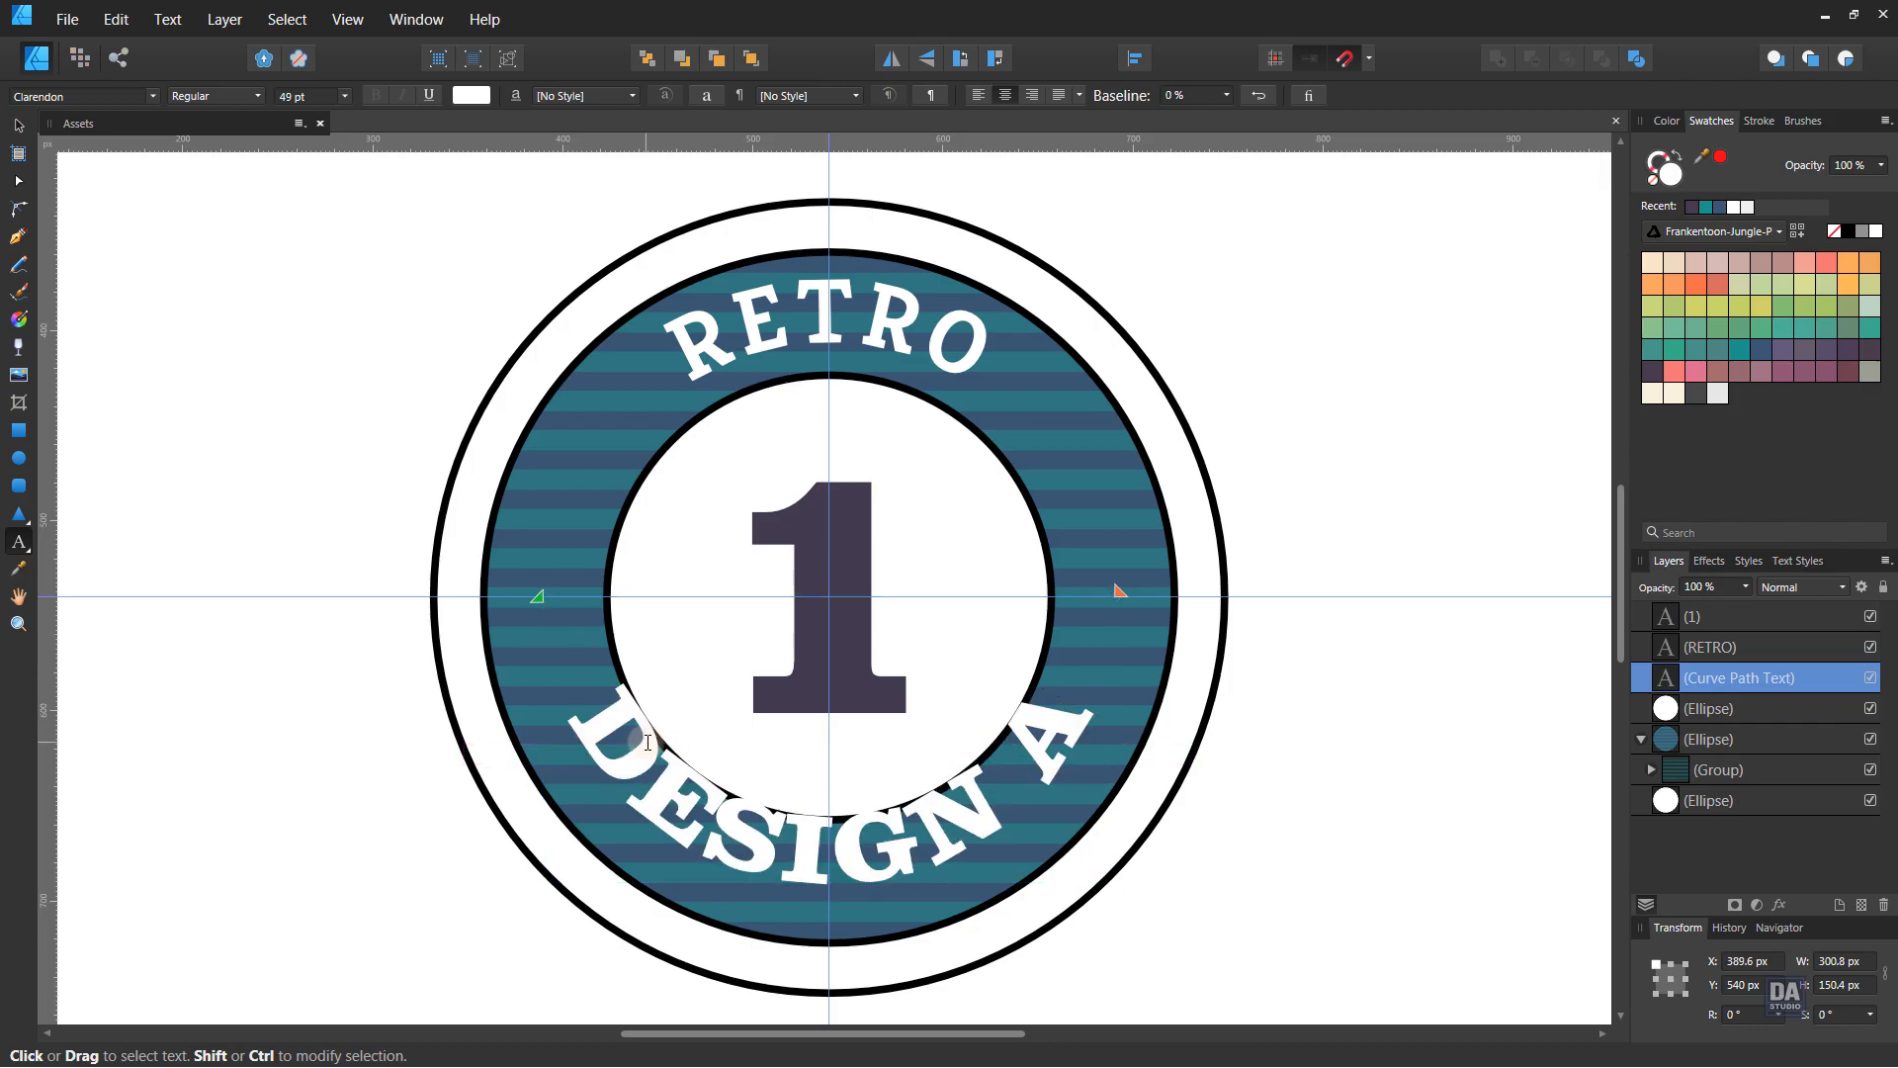
{"action": "type", "text": "RT"}
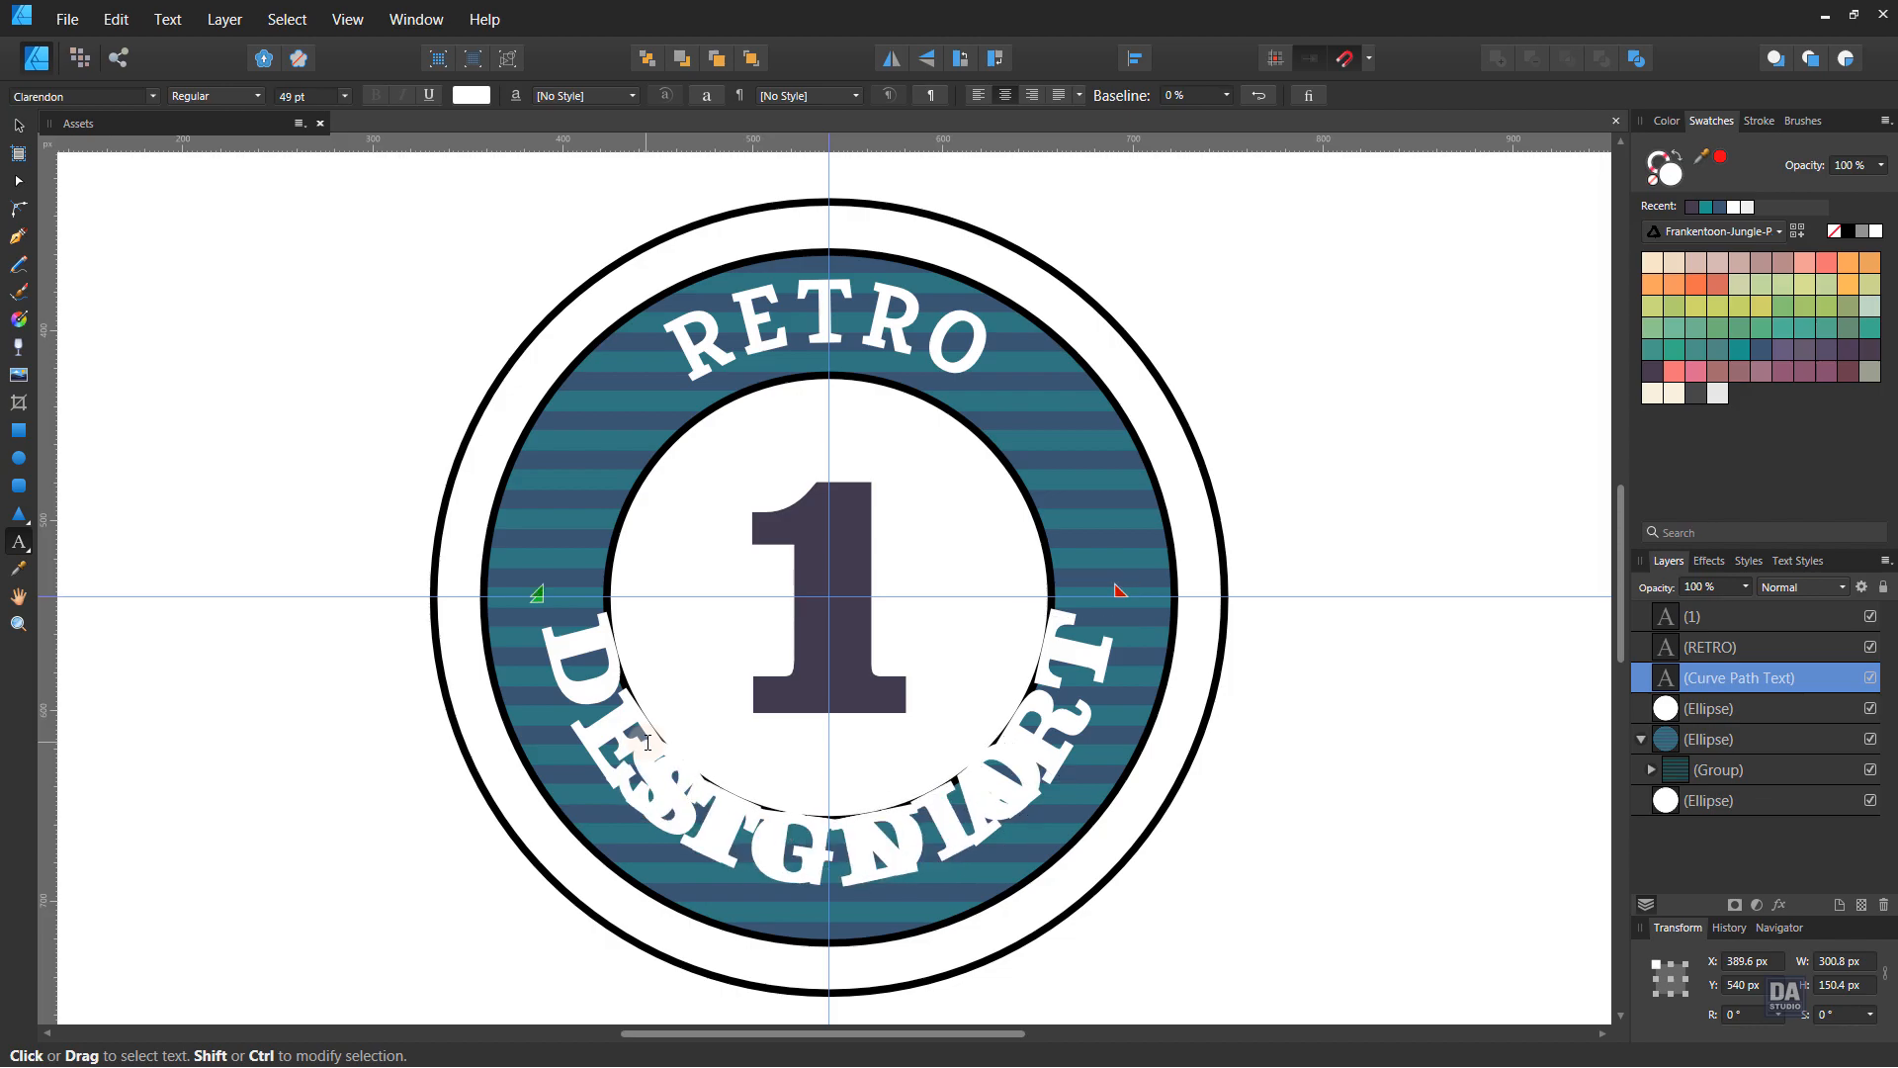
{"action": "key", "text": "Escape"}
{"action": "left_click", "coordinate": [19, 126]}
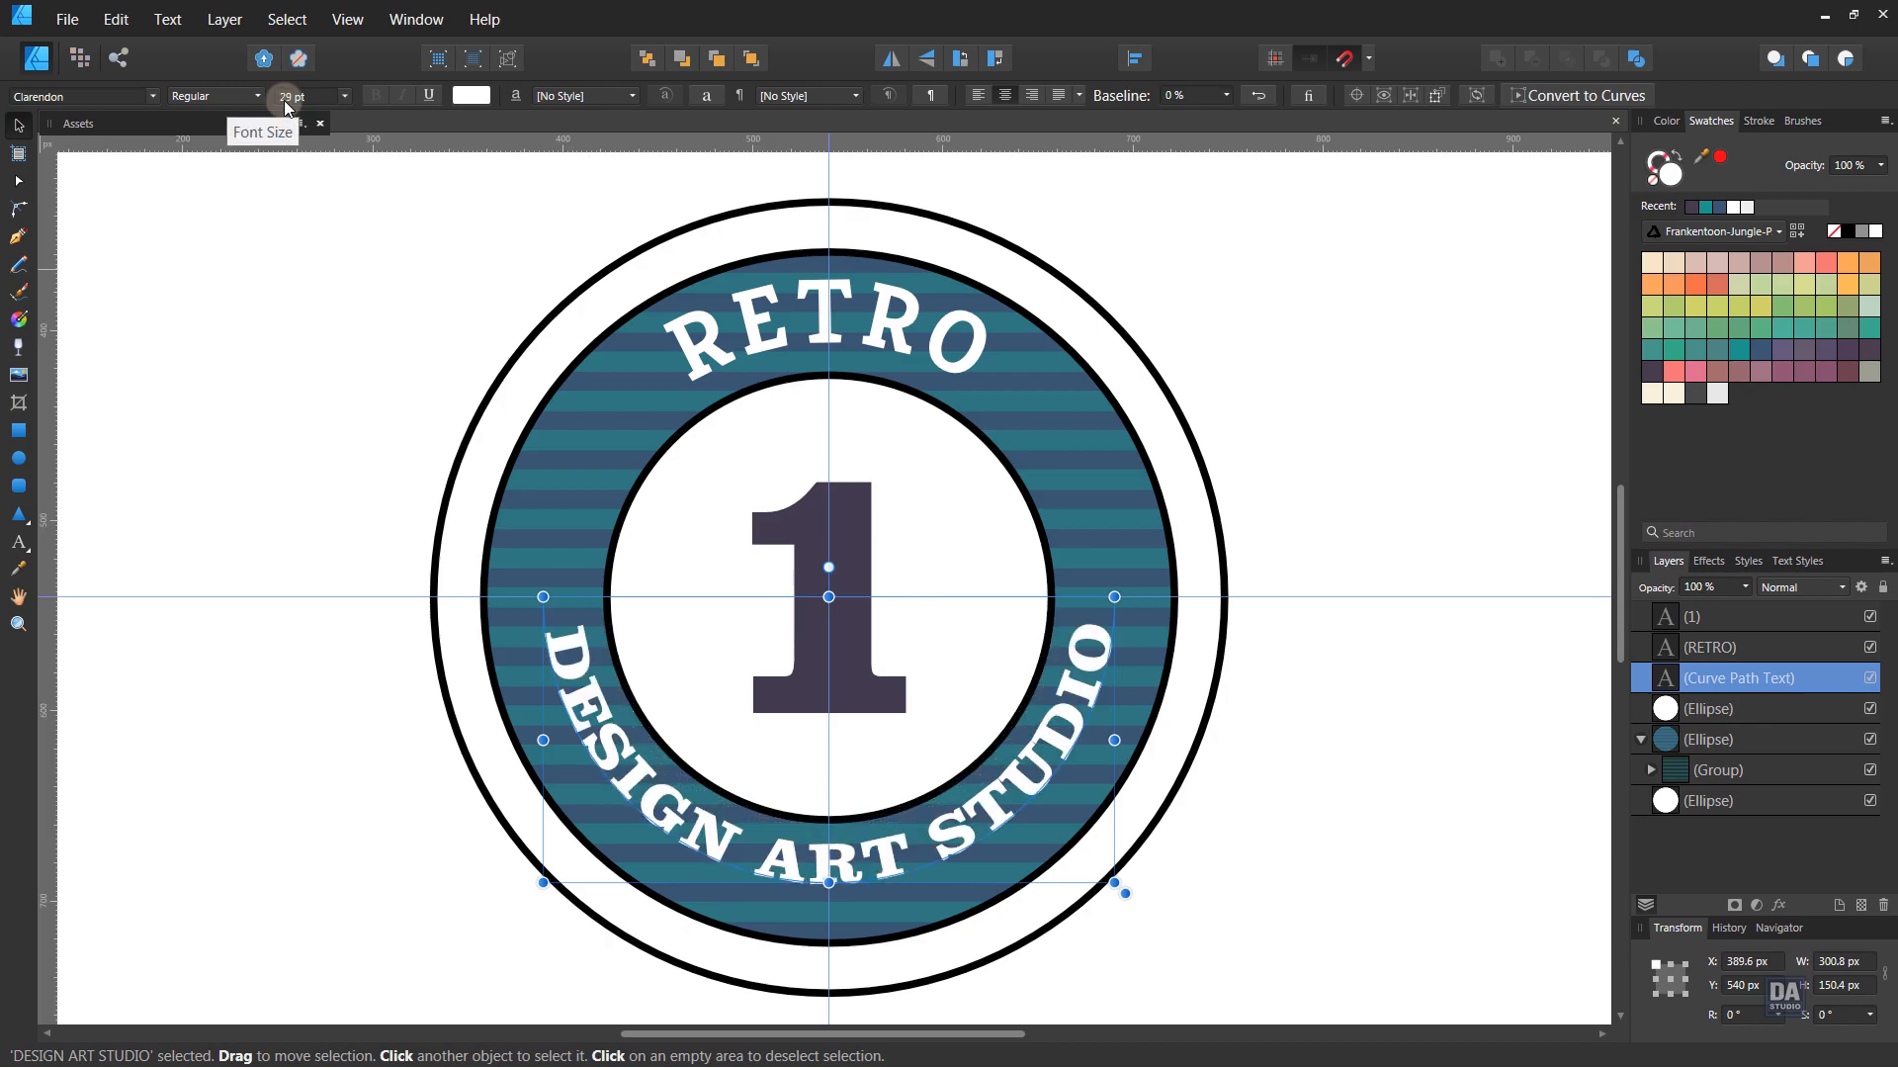
{"action": "scroll", "coordinate": [284, 106], "scroll_direction": "down", "scroll_amount": 7}
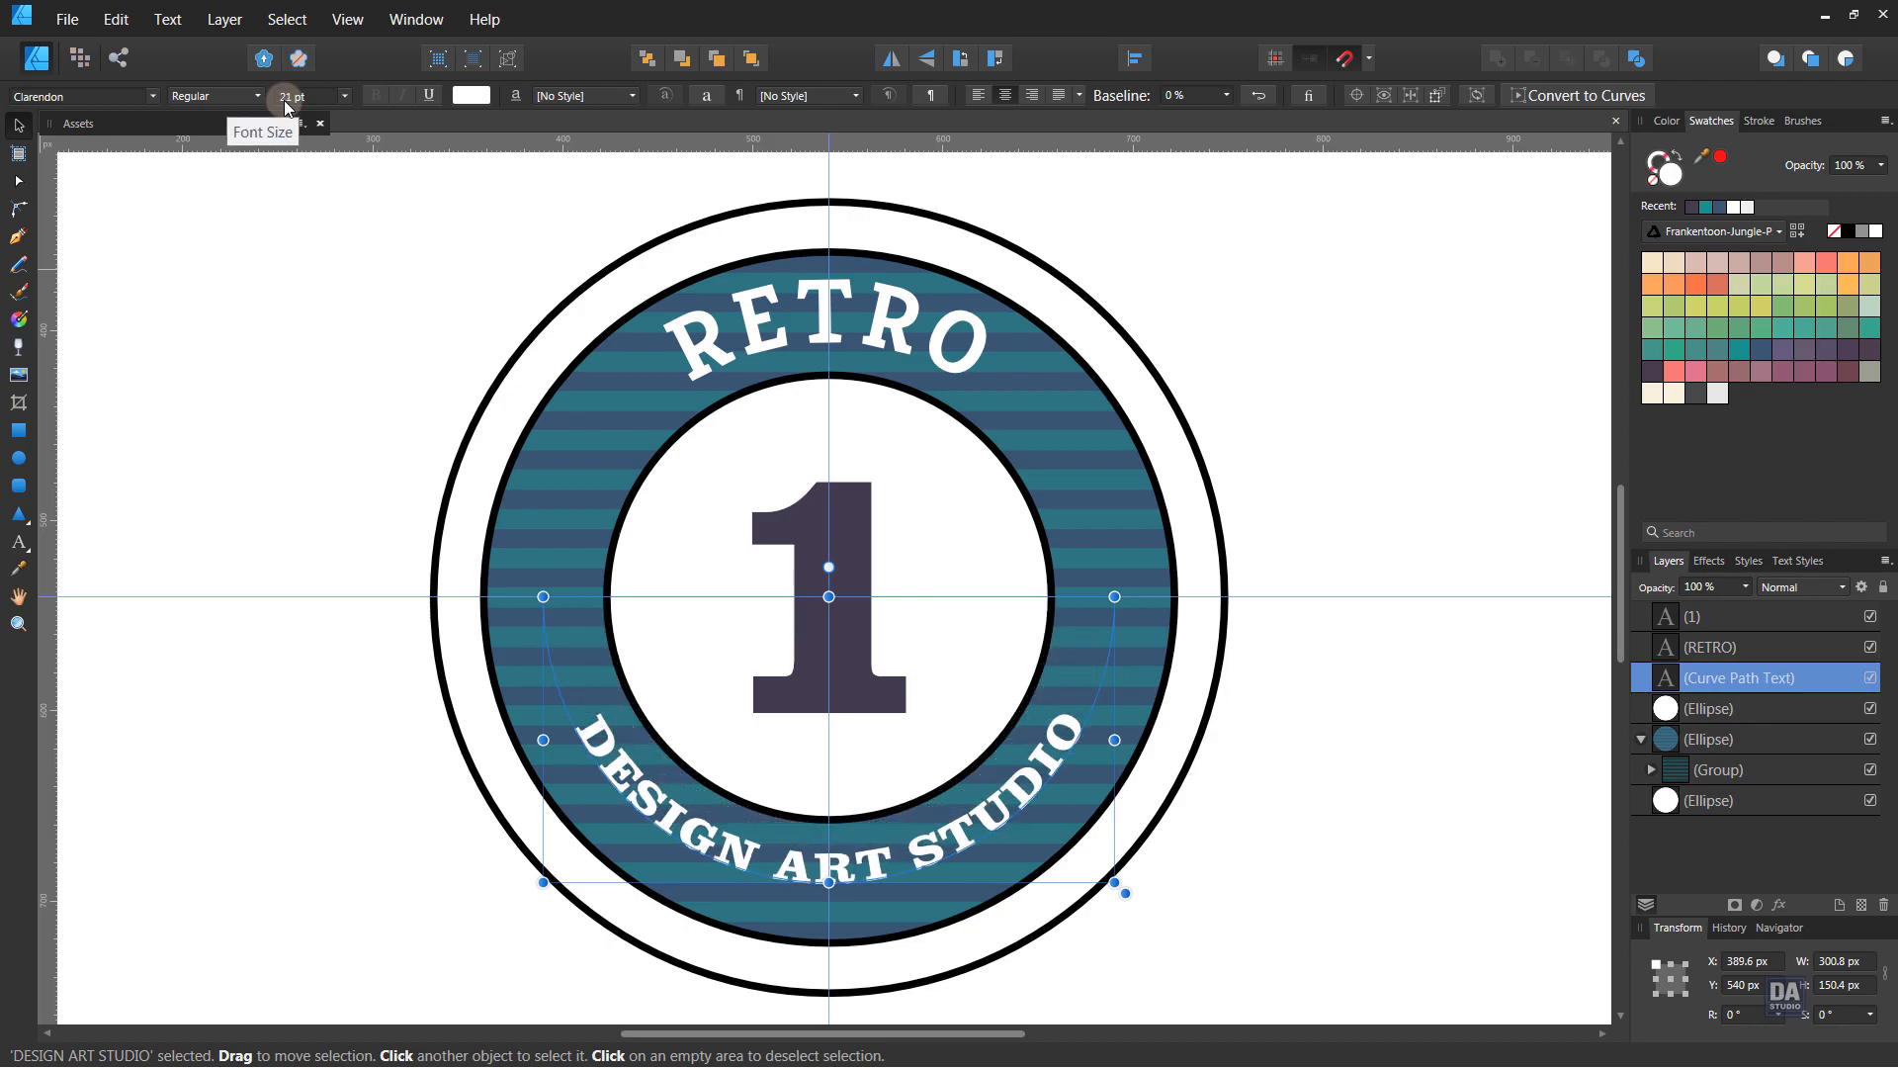
{"action": "scroll", "coordinate": [285, 108], "scroll_direction": "up", "scroll_amount": 1}
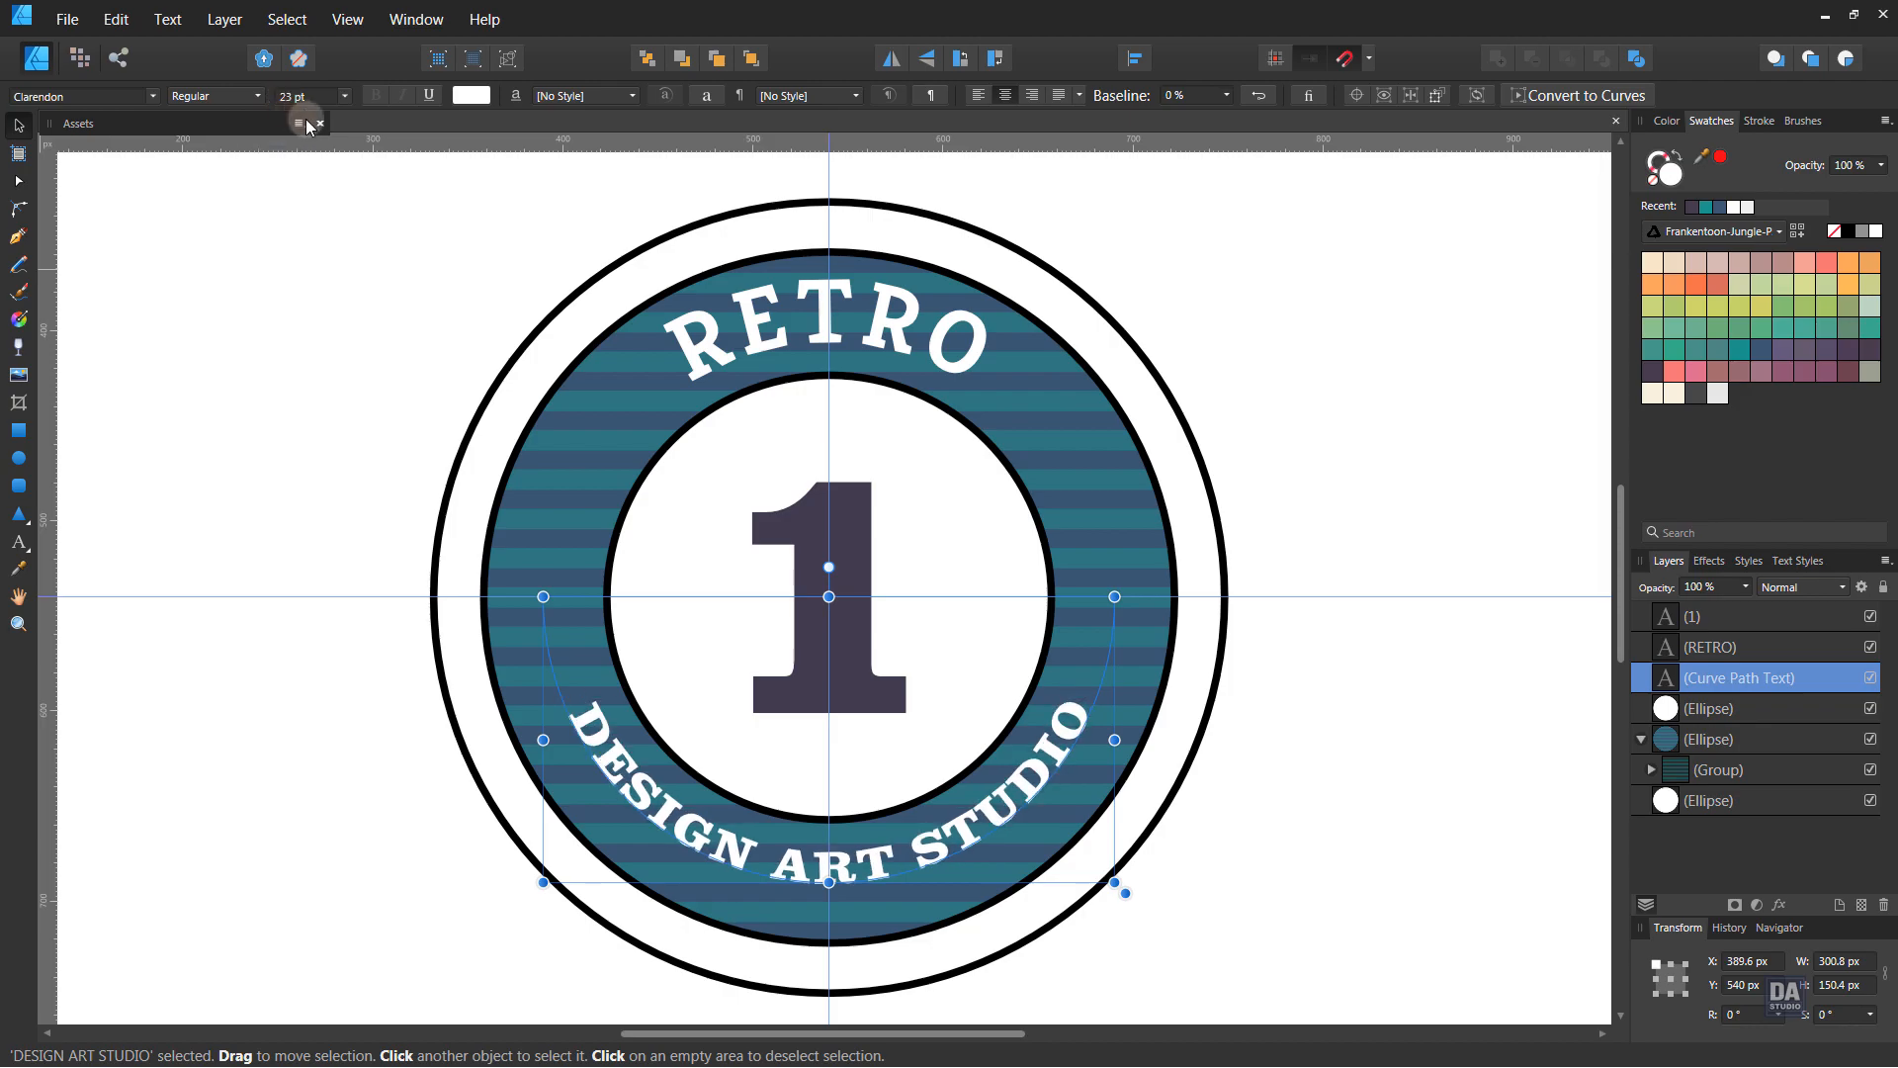
{"action": "left_click", "coordinate": [1381, 503]}
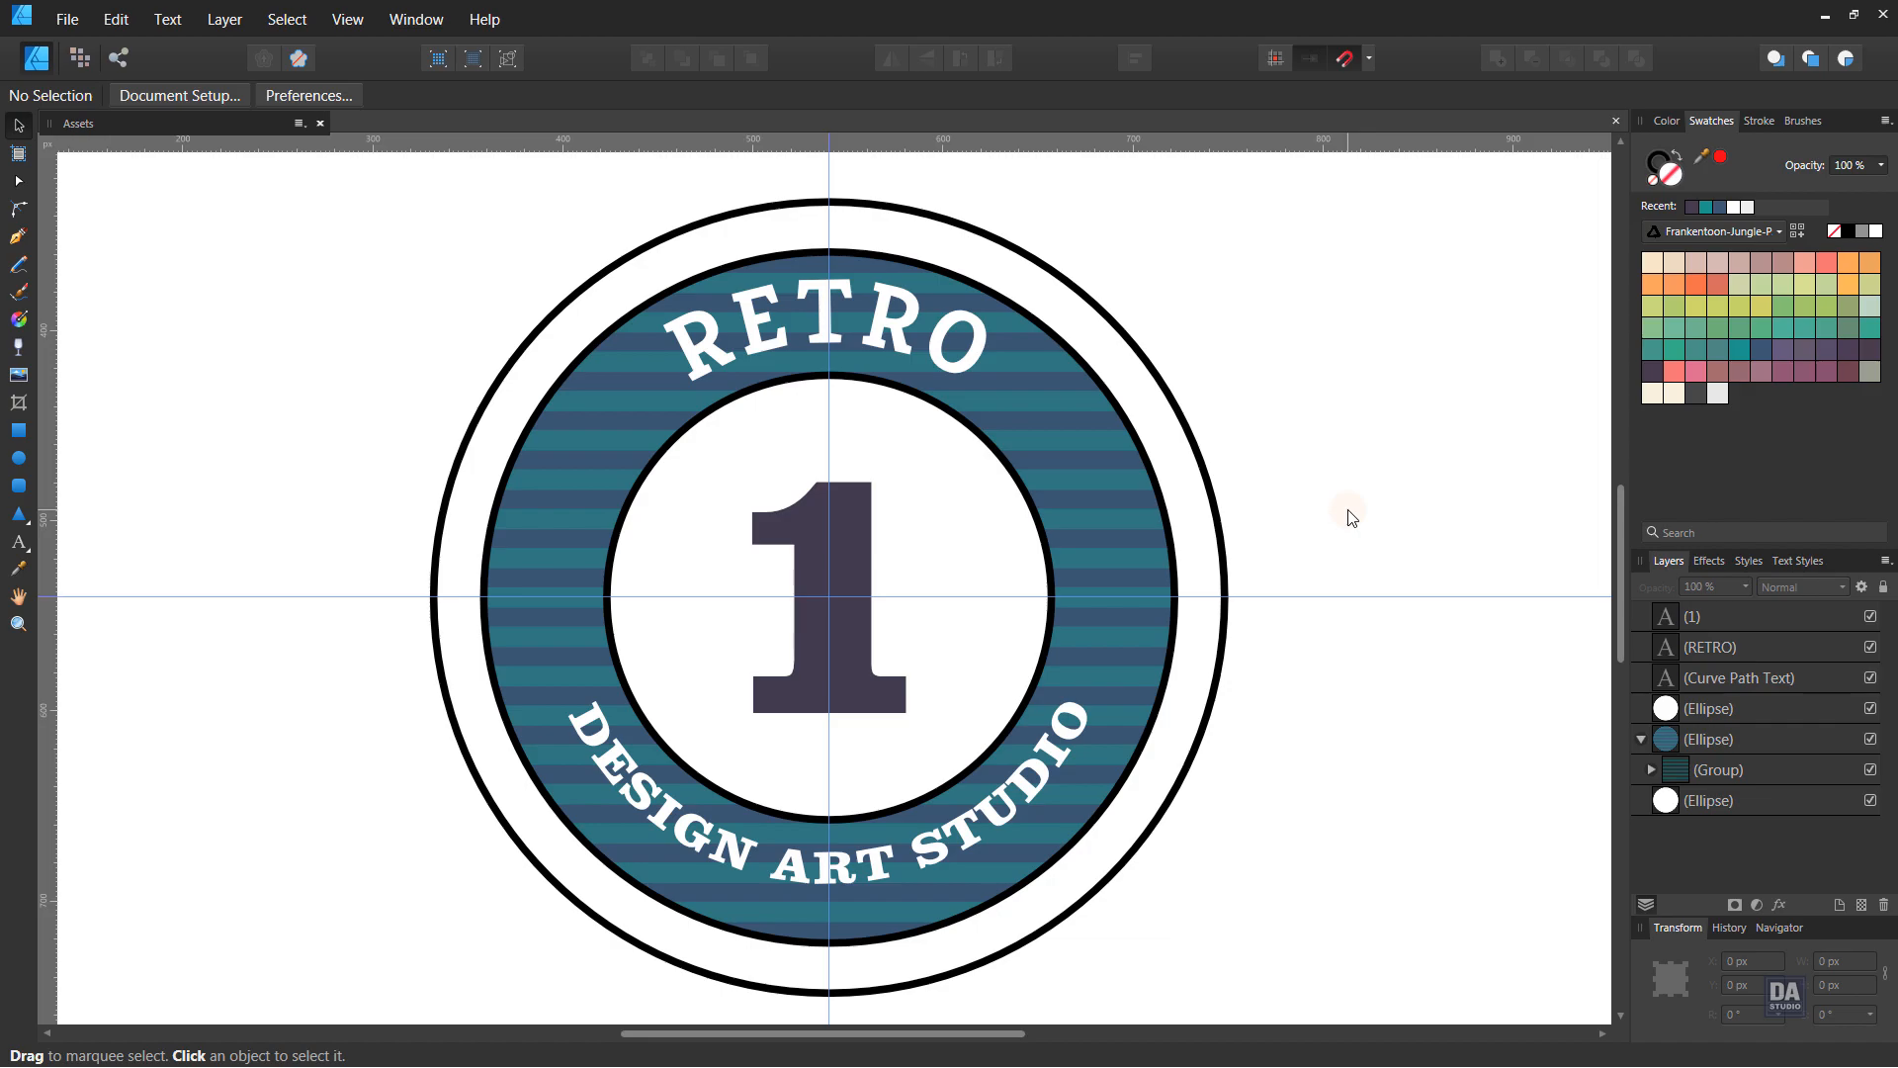
- Shrink the outer white circle to 410 px
{"action": "key", "text": "z"}
{"action": "left_click_drag", "start_coordinate": [1303, 524], "coordinate": [934, 427]}
{"action": "left_click_drag", "start_coordinate": [1201, 549], "coordinate": [1049, 543]}
{"action": "left_click", "coordinate": [1059, 550]}
{"action": "left_click_drag", "start_coordinate": [1080, 827], "coordinate": [1076, 818]}
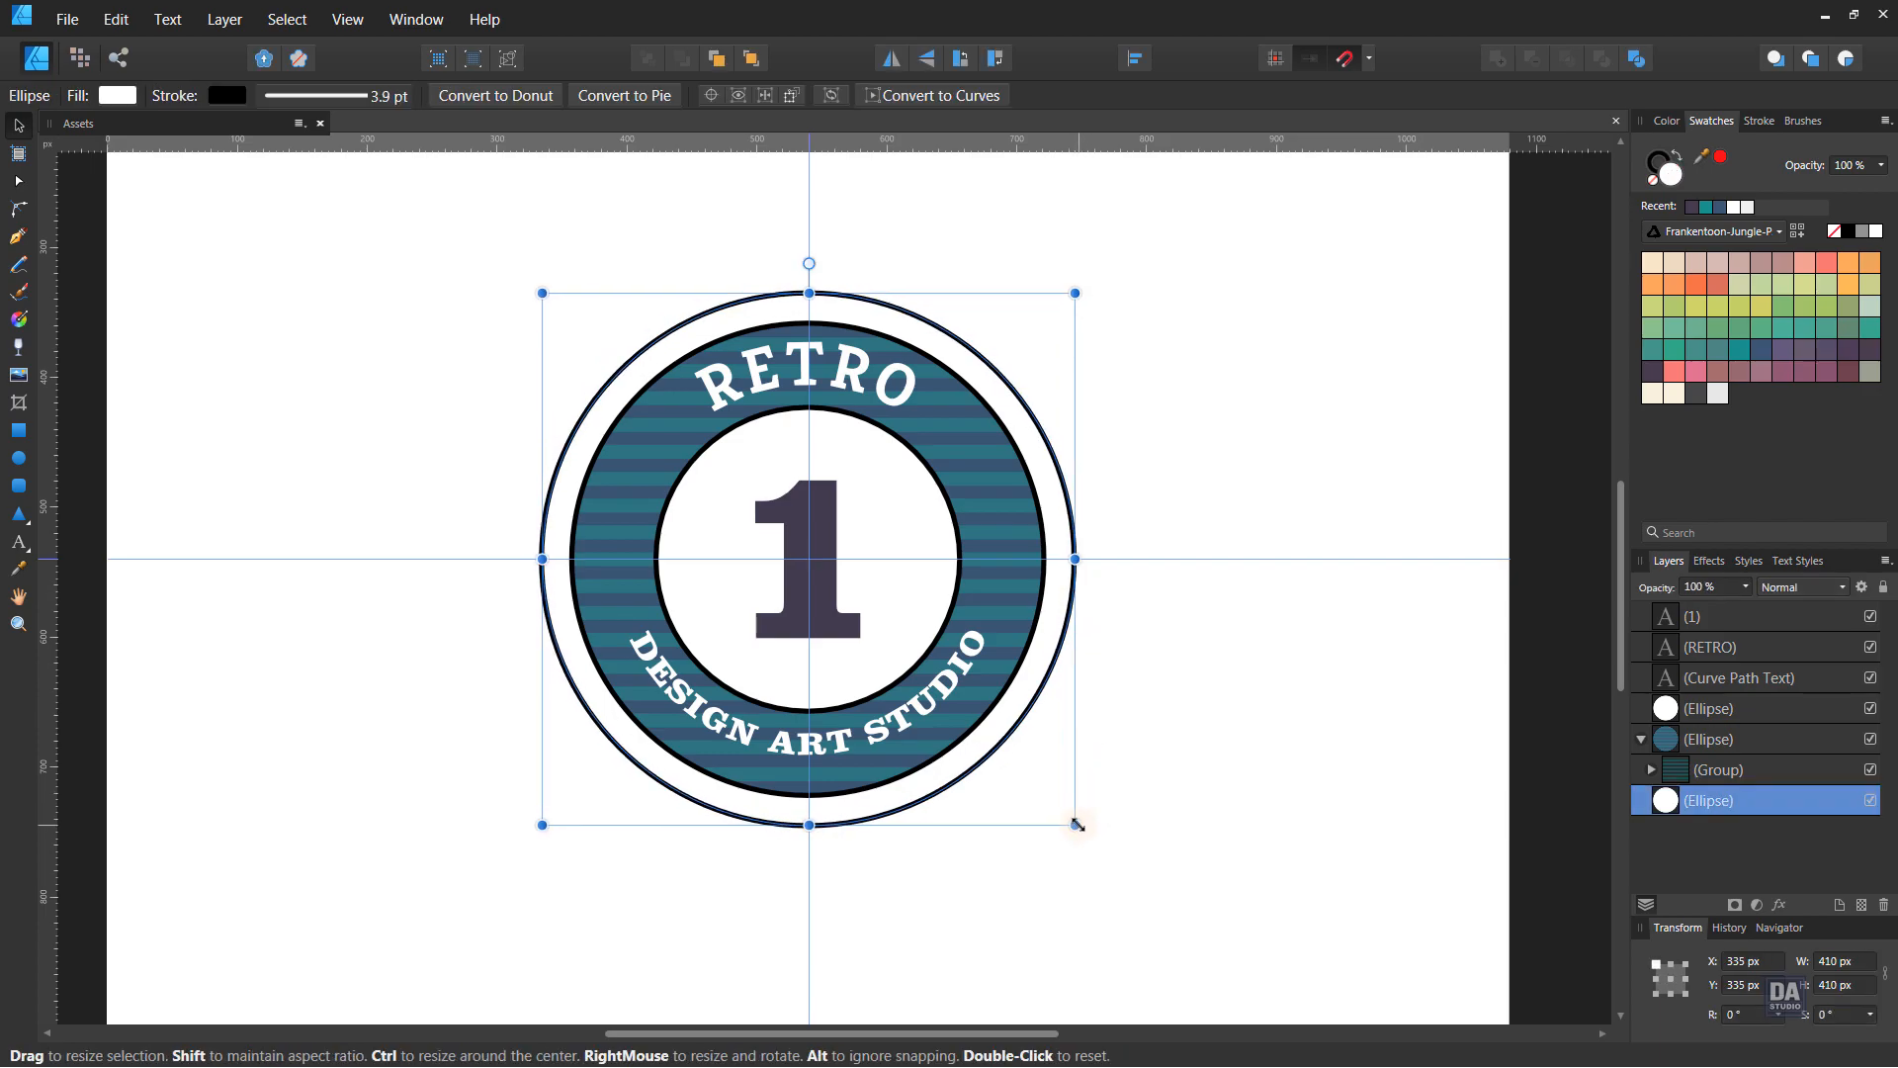
{"action": "left_click", "coordinate": [1147, 735]}
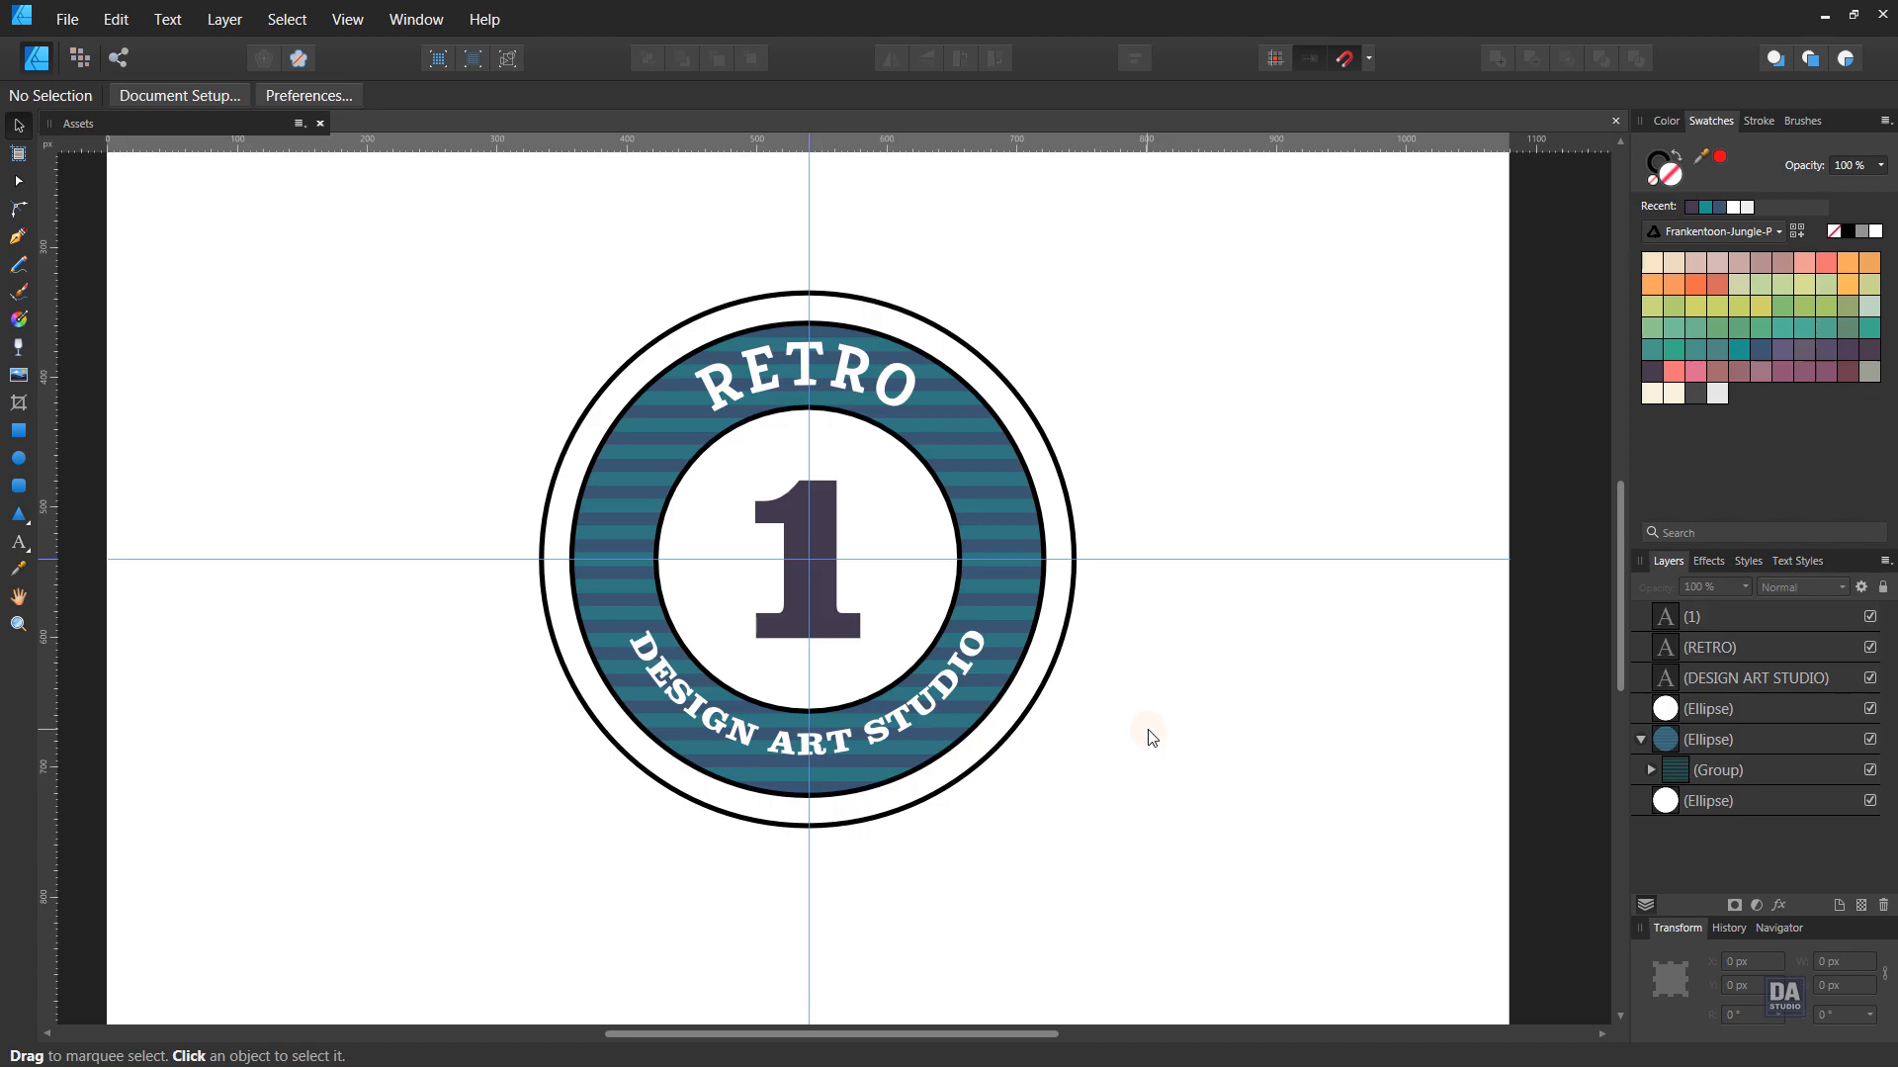
- Set DESIGN ART STUDIO's baseline to 30% and its font size to 25 pt
{"action": "left_click", "coordinate": [979, 681]}
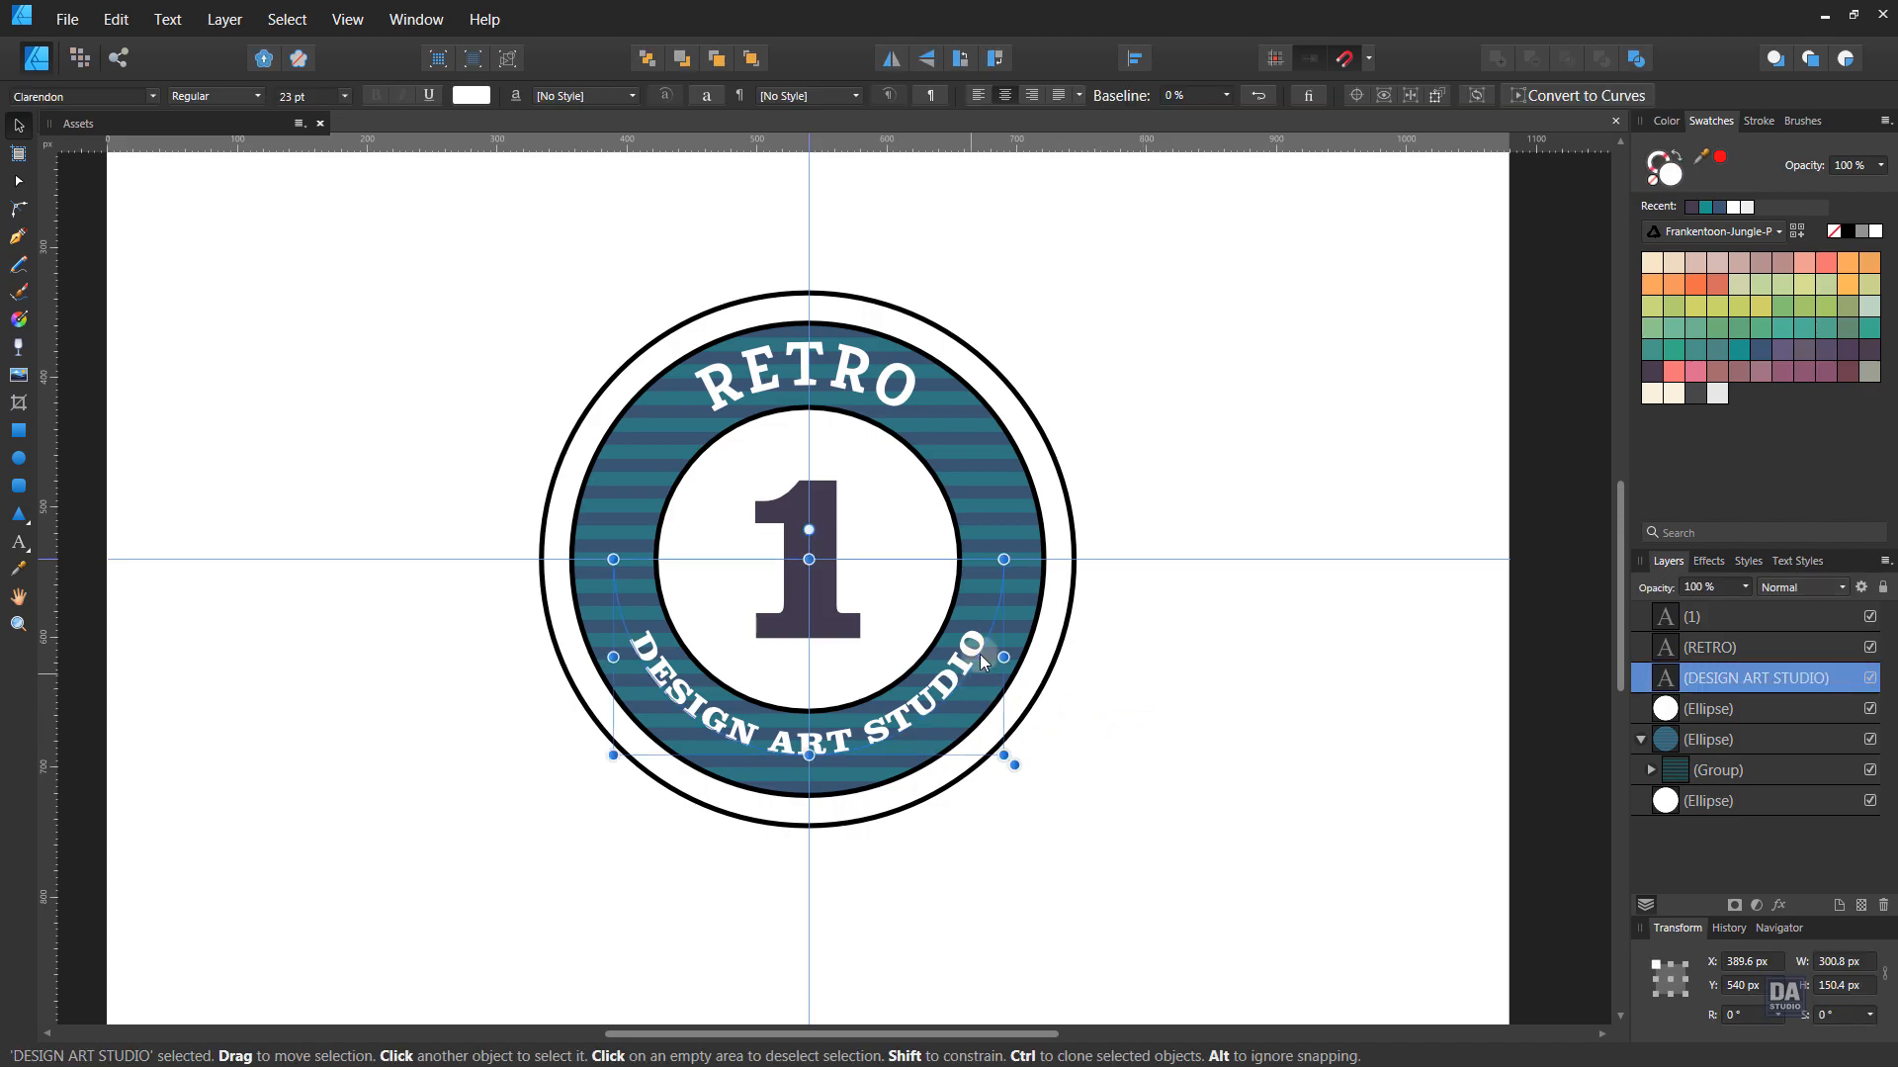
{"action": "left_click", "coordinate": [1260, 93]}
{"action": "left_click", "coordinate": [1261, 93]}
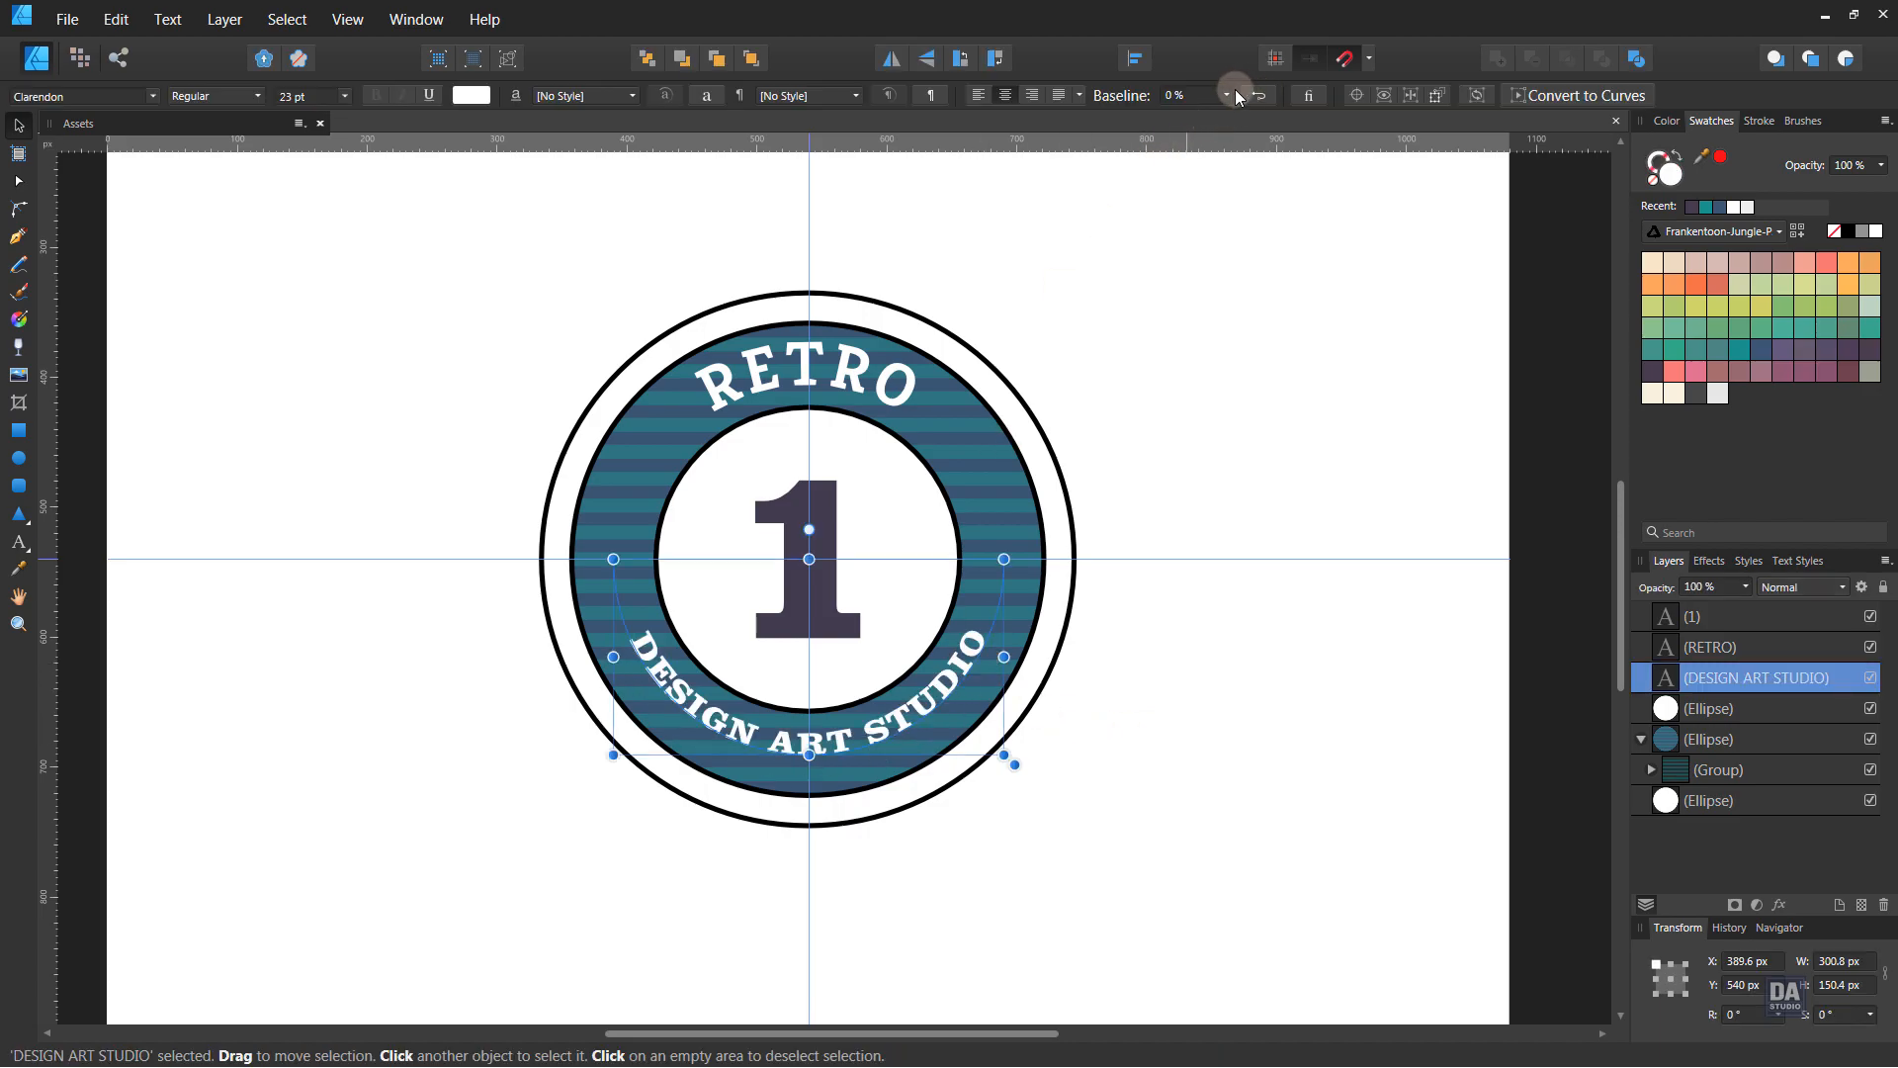
{"action": "left_click", "coordinate": [1226, 95]}
{"action": "left_click_drag", "start_coordinate": [1231, 117], "coordinate": [1255, 115]}
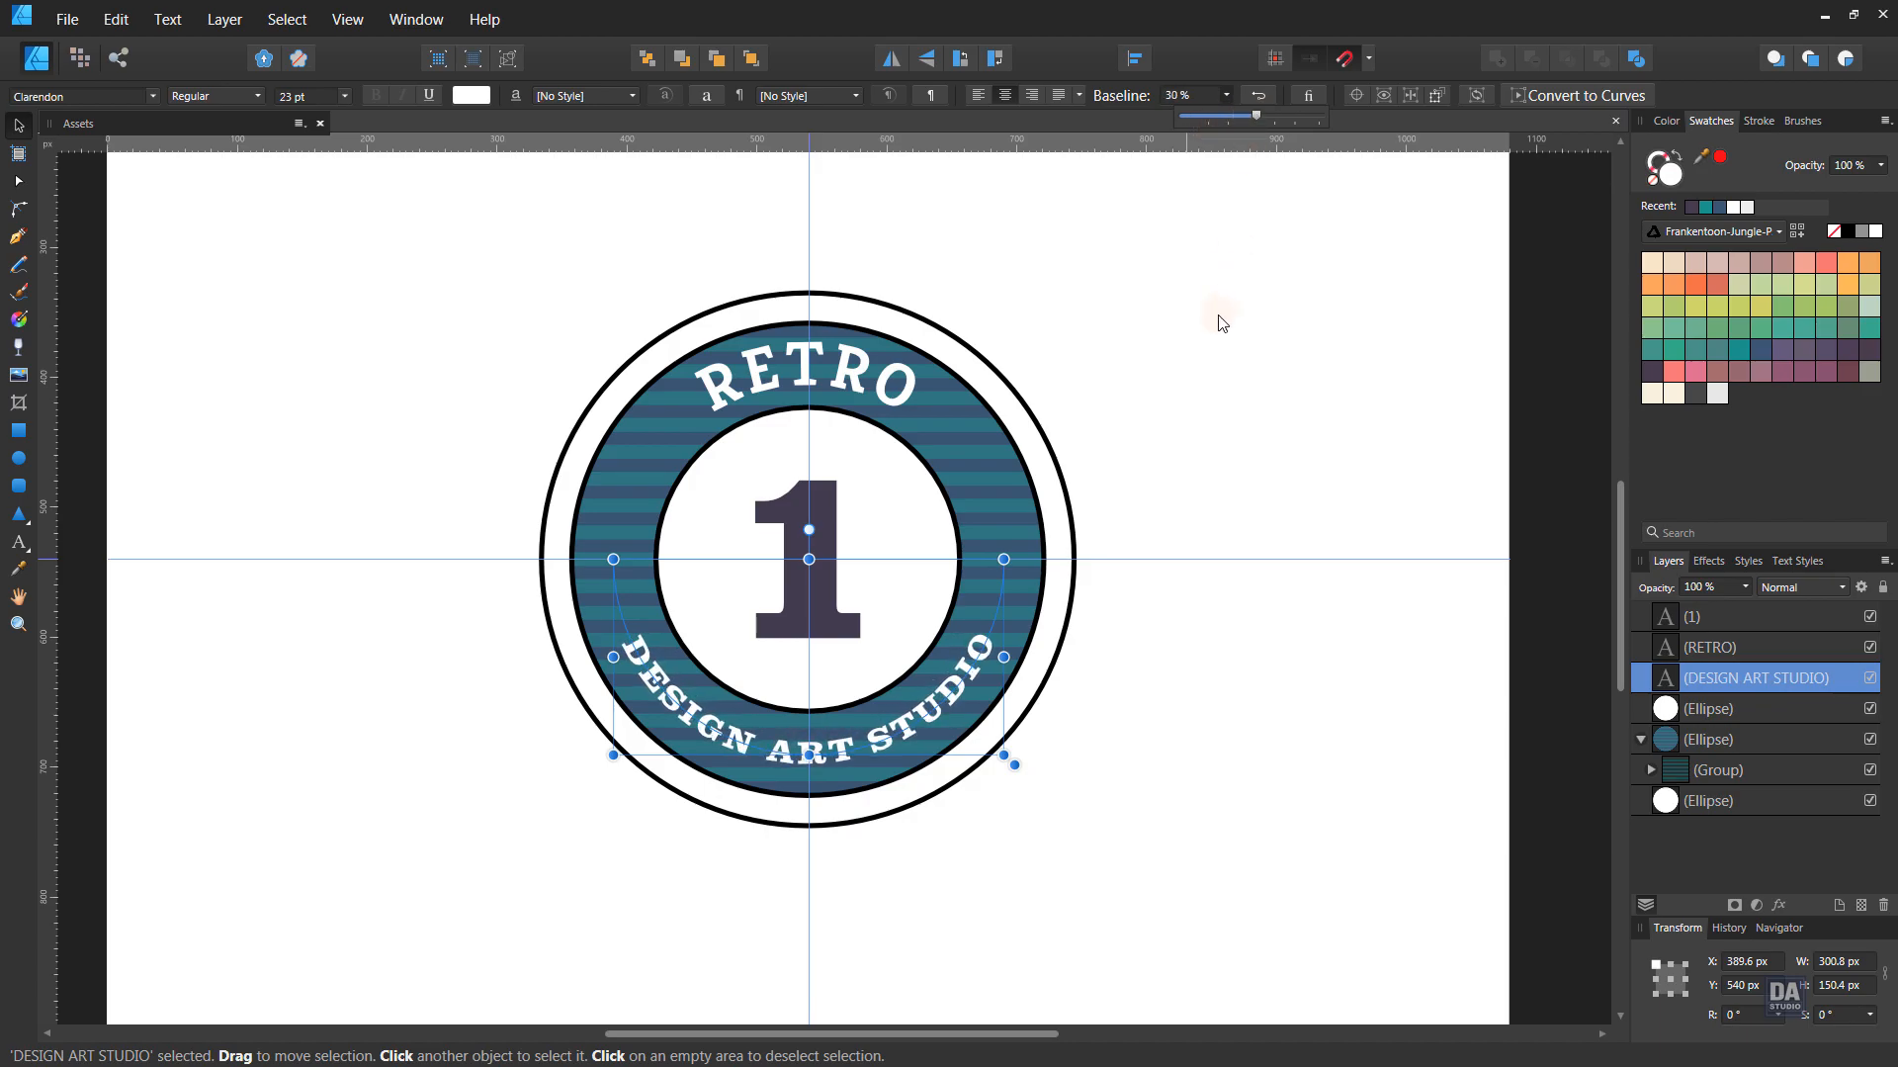
{"action": "left_click", "coordinate": [430, 275]}
{"action": "left_click", "coordinate": [649, 694]}
{"action": "scroll", "coordinate": [292, 97], "scroll_direction": "up", "scroll_amount": 1}
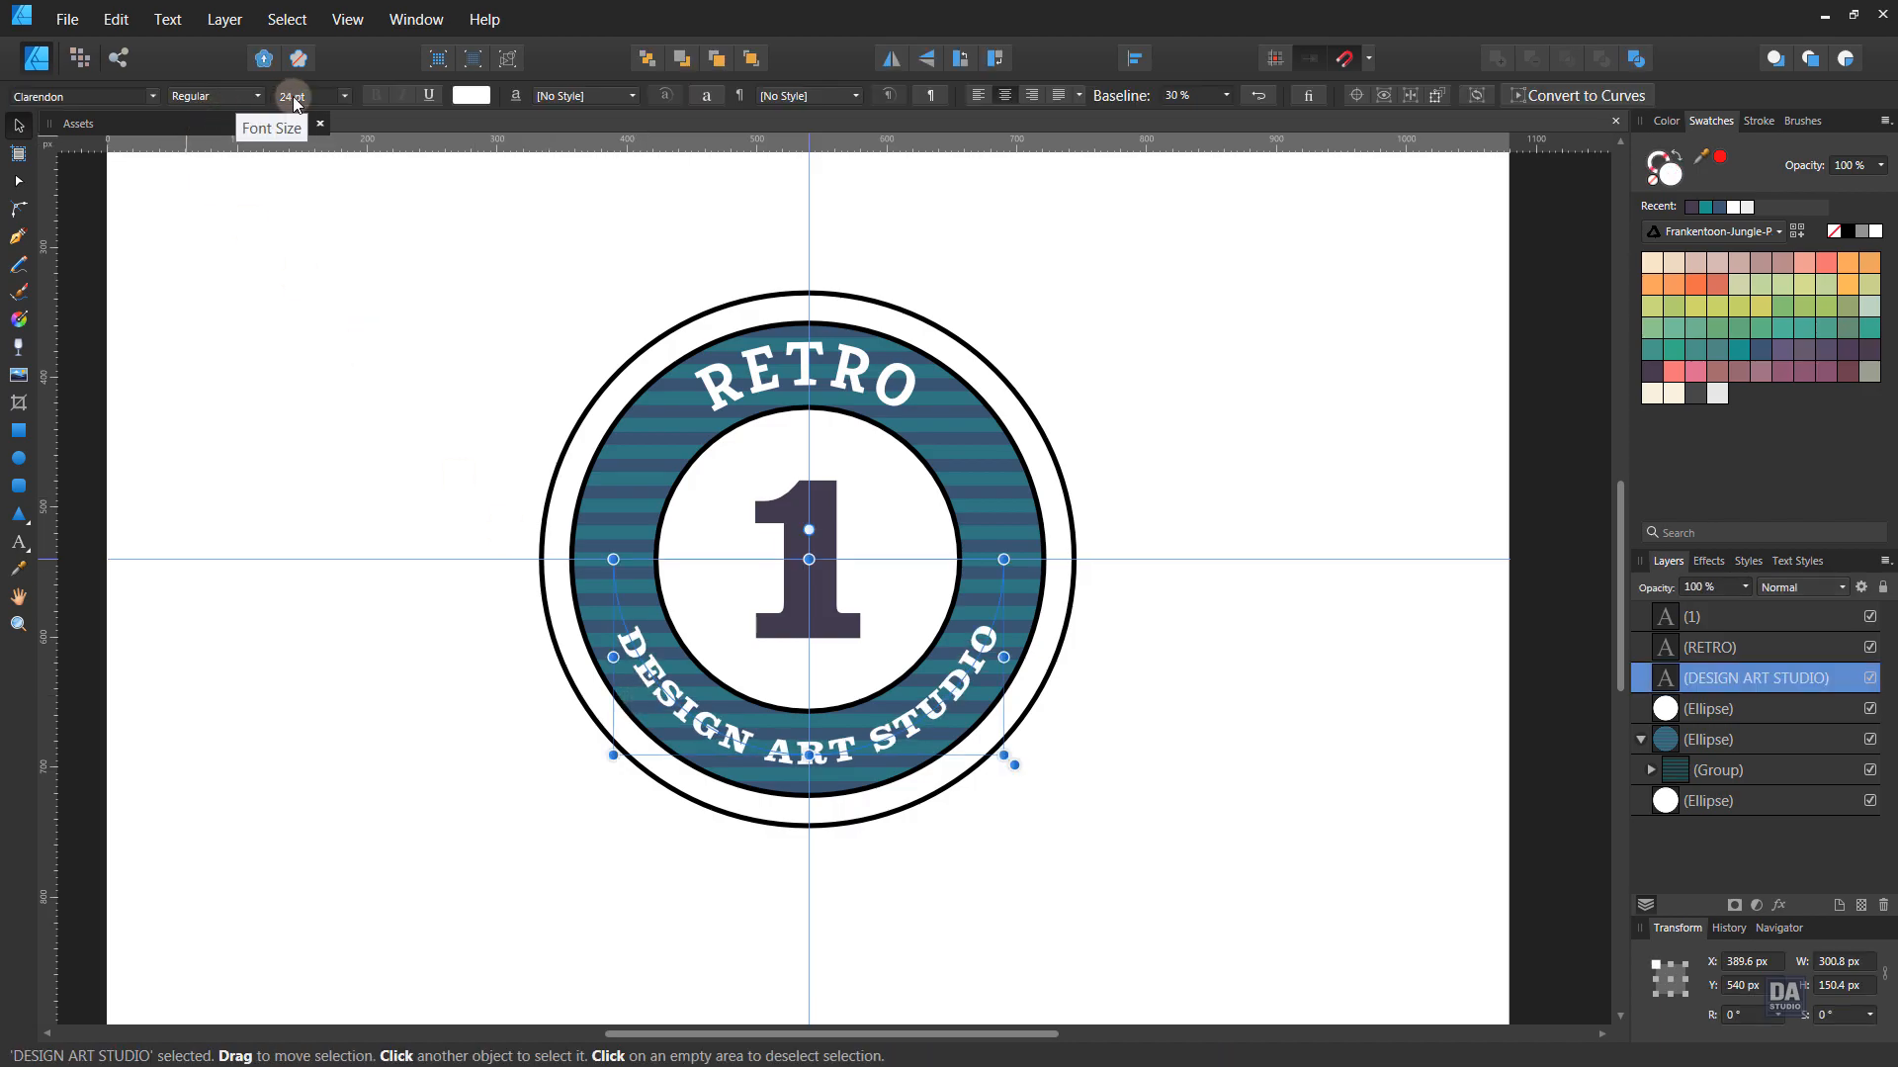
{"action": "scroll", "coordinate": [292, 97], "scroll_direction": "up", "scroll_amount": 1}
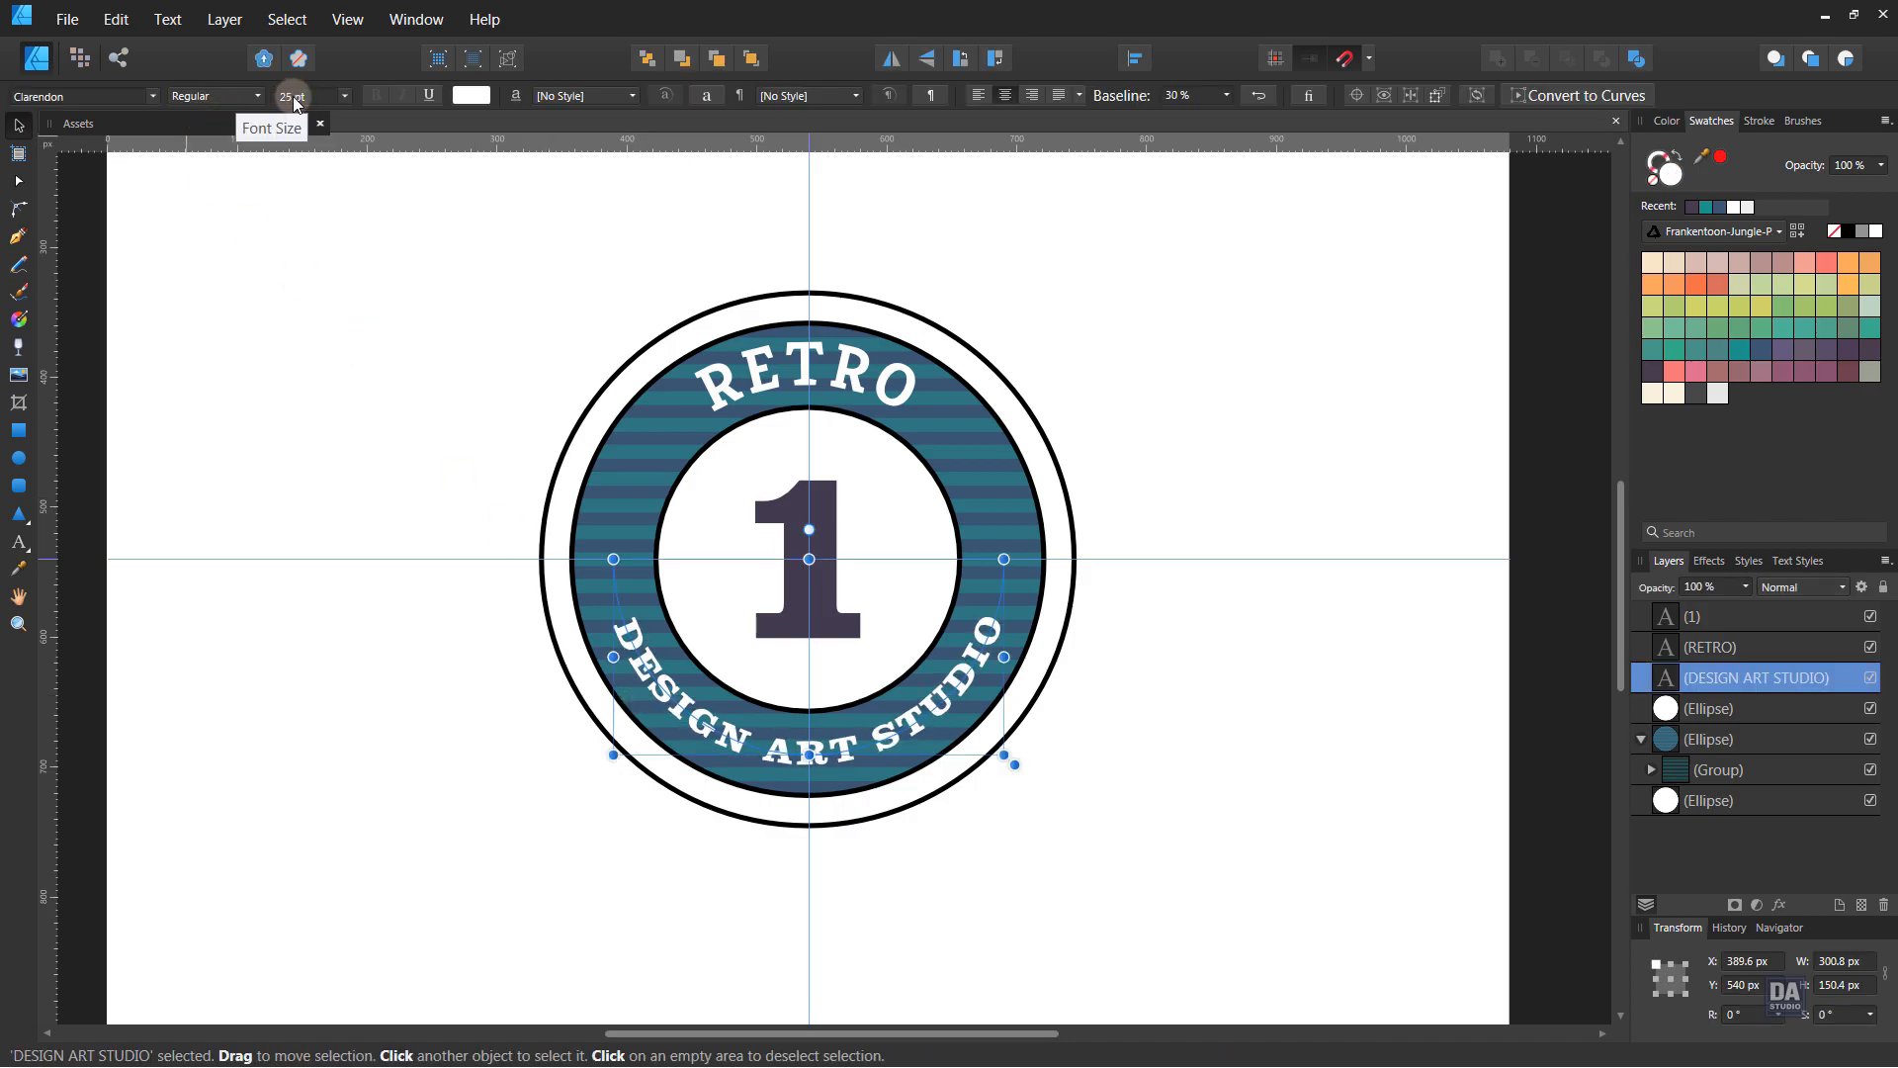
{"action": "left_click", "coordinate": [303, 341]}
{"action": "scroll", "coordinate": [423, 440], "scroll_direction": "down", "scroll_amount": 3}
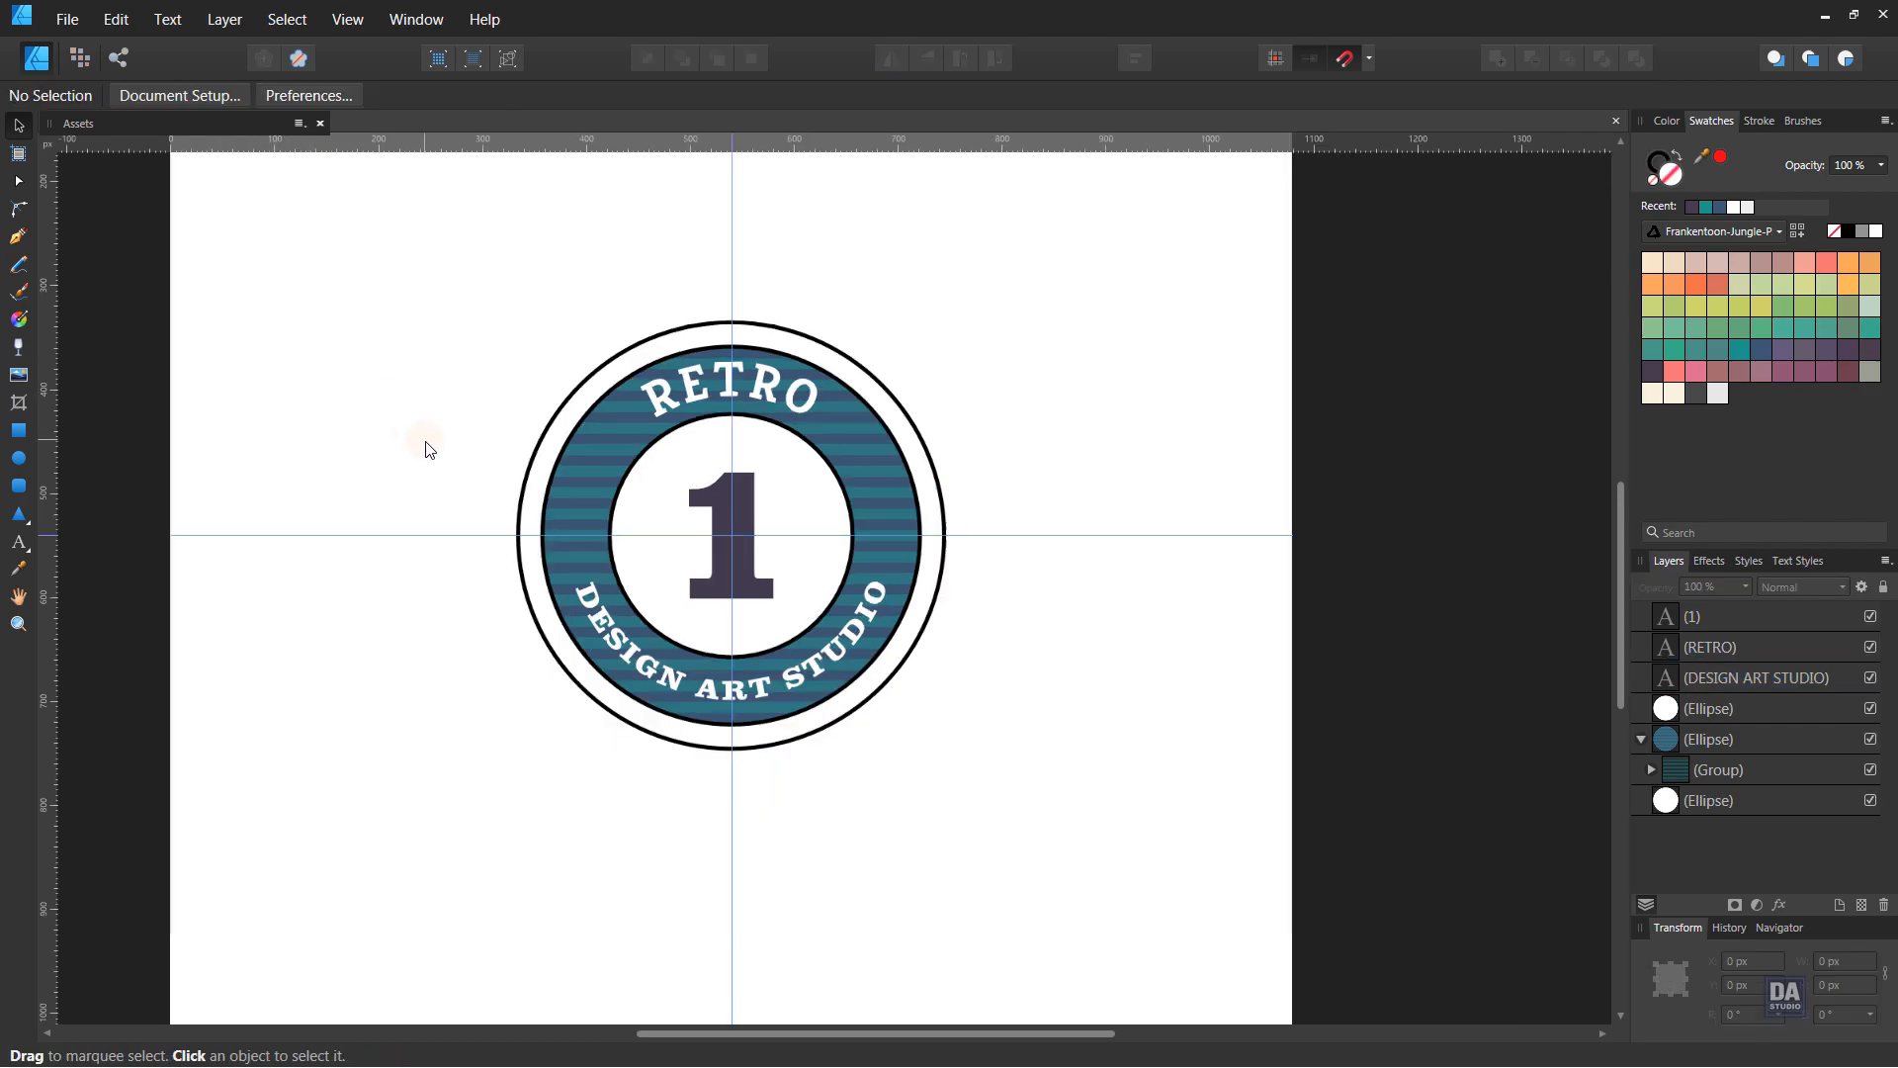
- Tighten the outer white circle to 396.7 px
{"action": "key", "text": "space"}
{"action": "left_click_drag", "start_coordinate": [776, 559], "coordinate": [936, 661]}
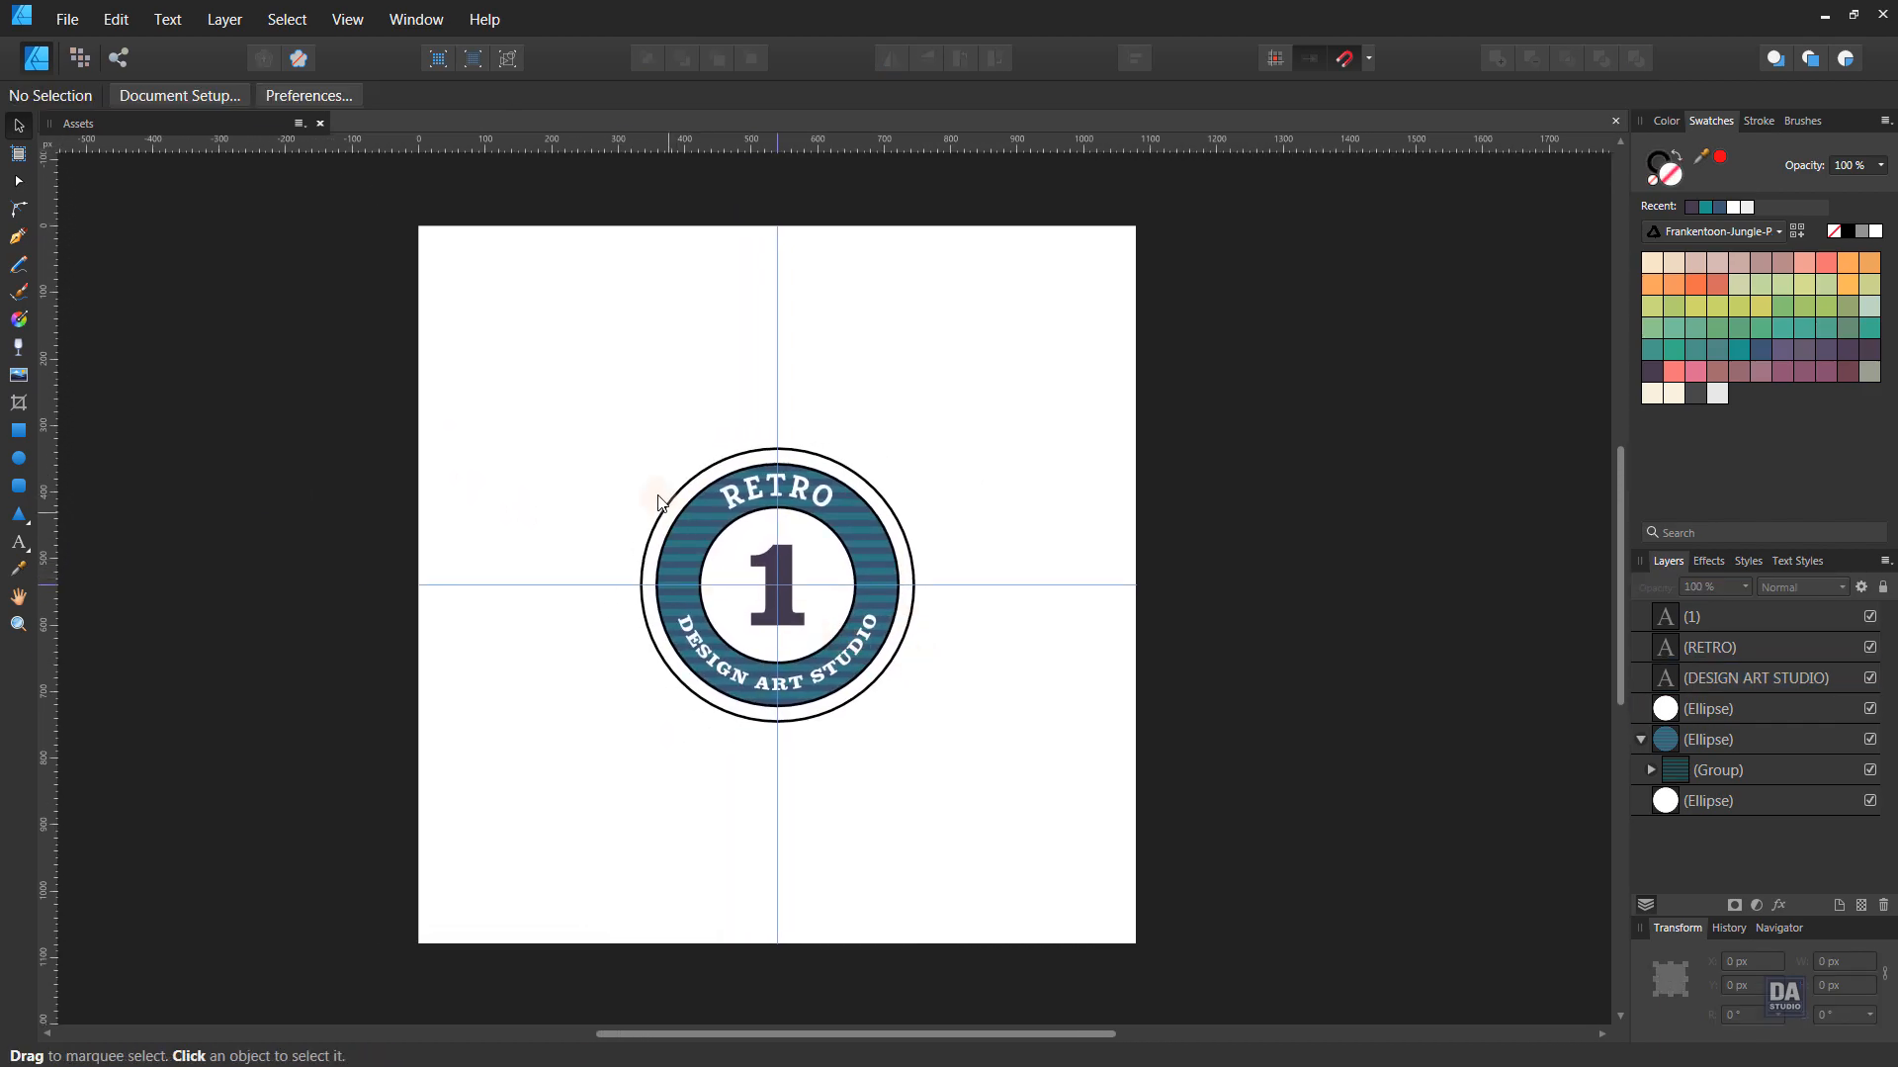
{"action": "scroll", "coordinate": [753, 618], "scroll_direction": "up", "scroll_amount": 3}
{"action": "left_click", "coordinate": [885, 669]}
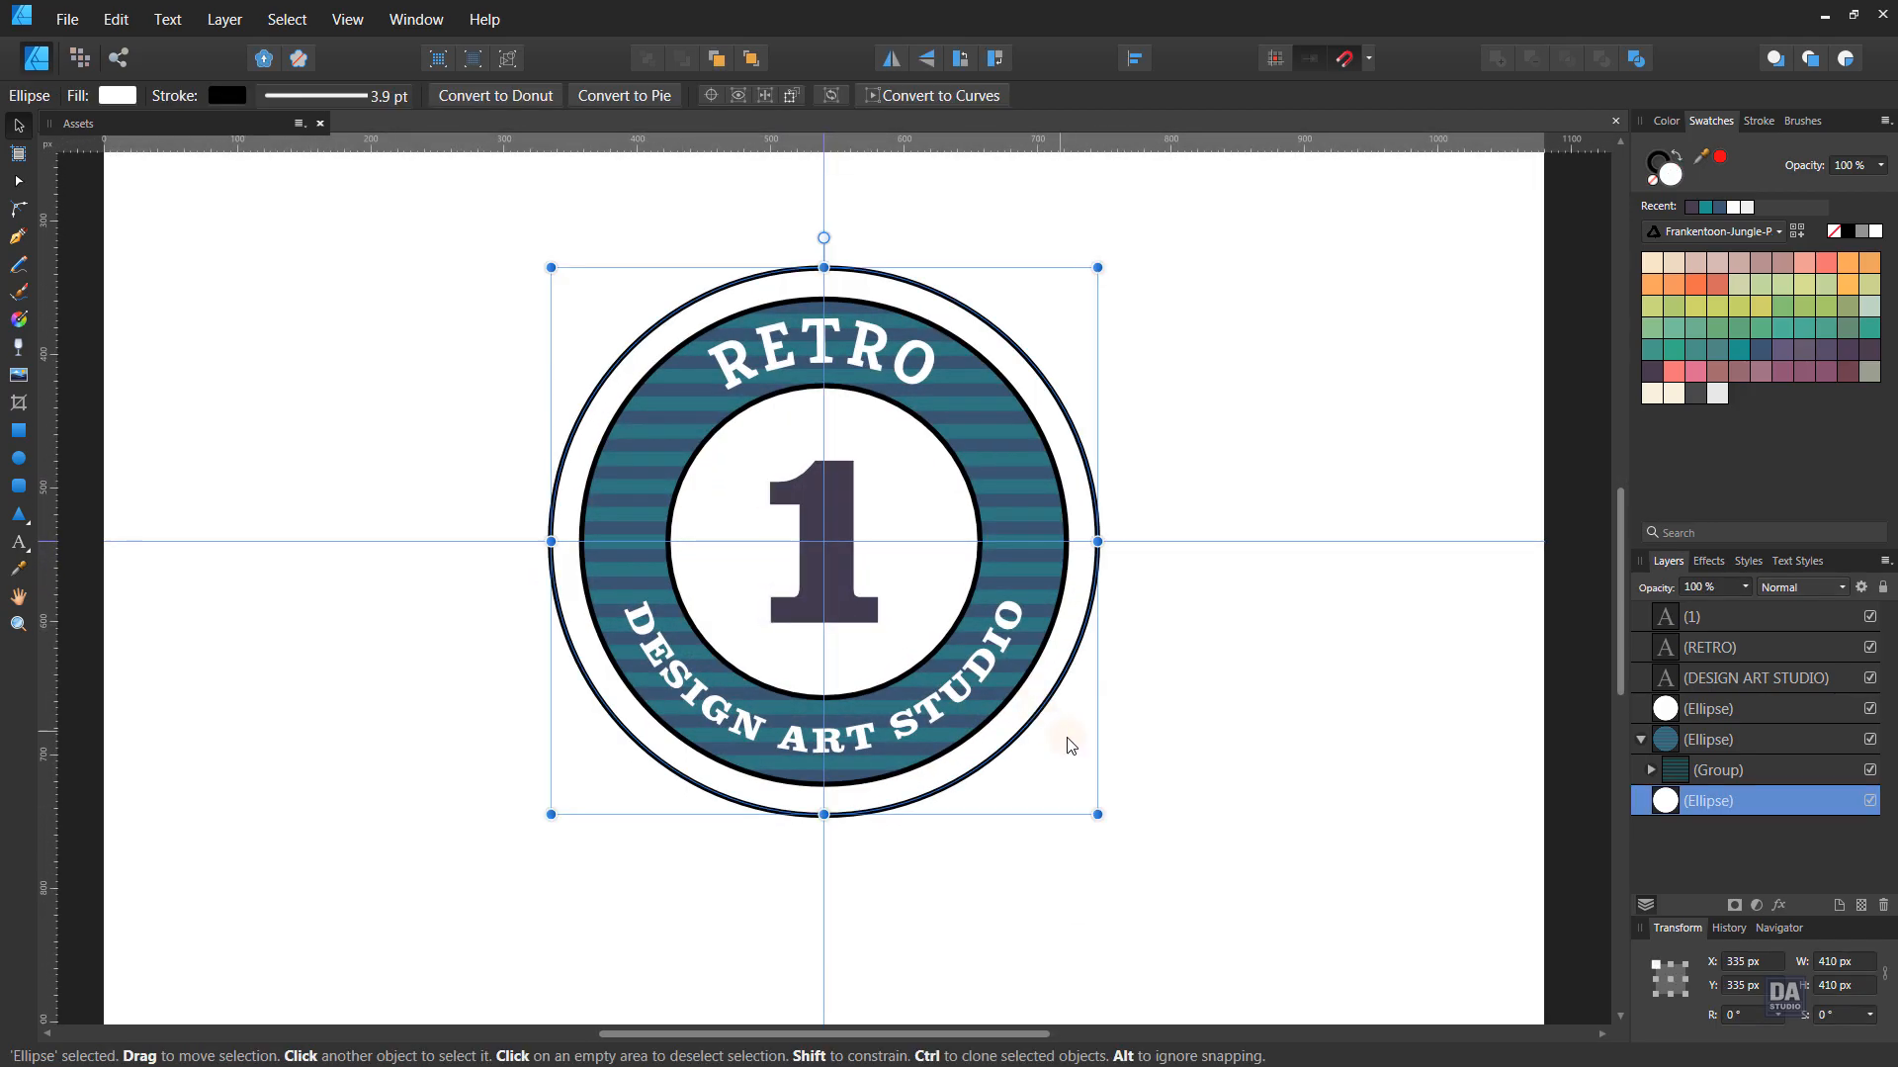
{"action": "left_click_drag", "start_coordinate": [1092, 809], "coordinate": [1083, 800]}
{"action": "left_click", "coordinate": [1153, 767]}
{"action": "scroll", "coordinate": [1152, 767], "scroll_direction": "down", "scroll_amount": 3}
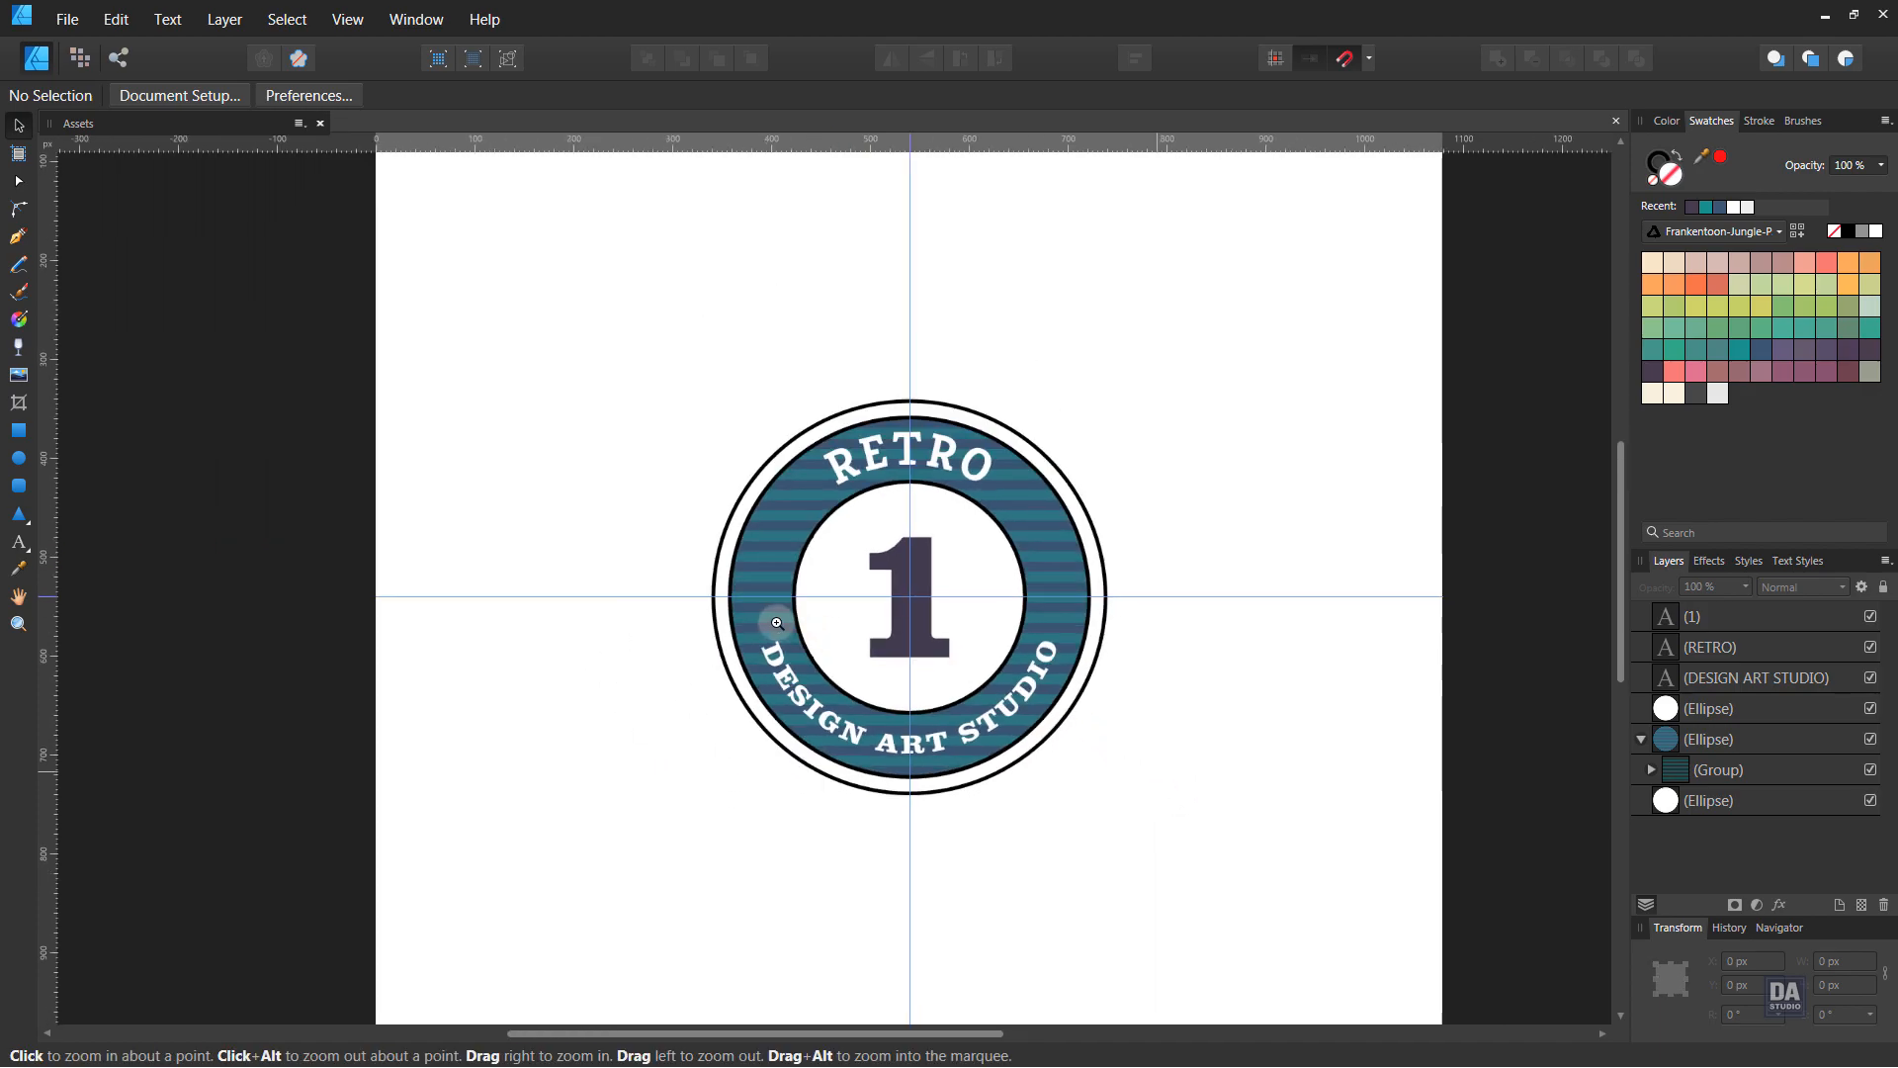
- Group all six badge objects into a single group
{"action": "left_click_drag", "start_coordinate": [621, 273], "coordinate": [1172, 827]}
{"action": "right_click", "coordinate": [1016, 695]}
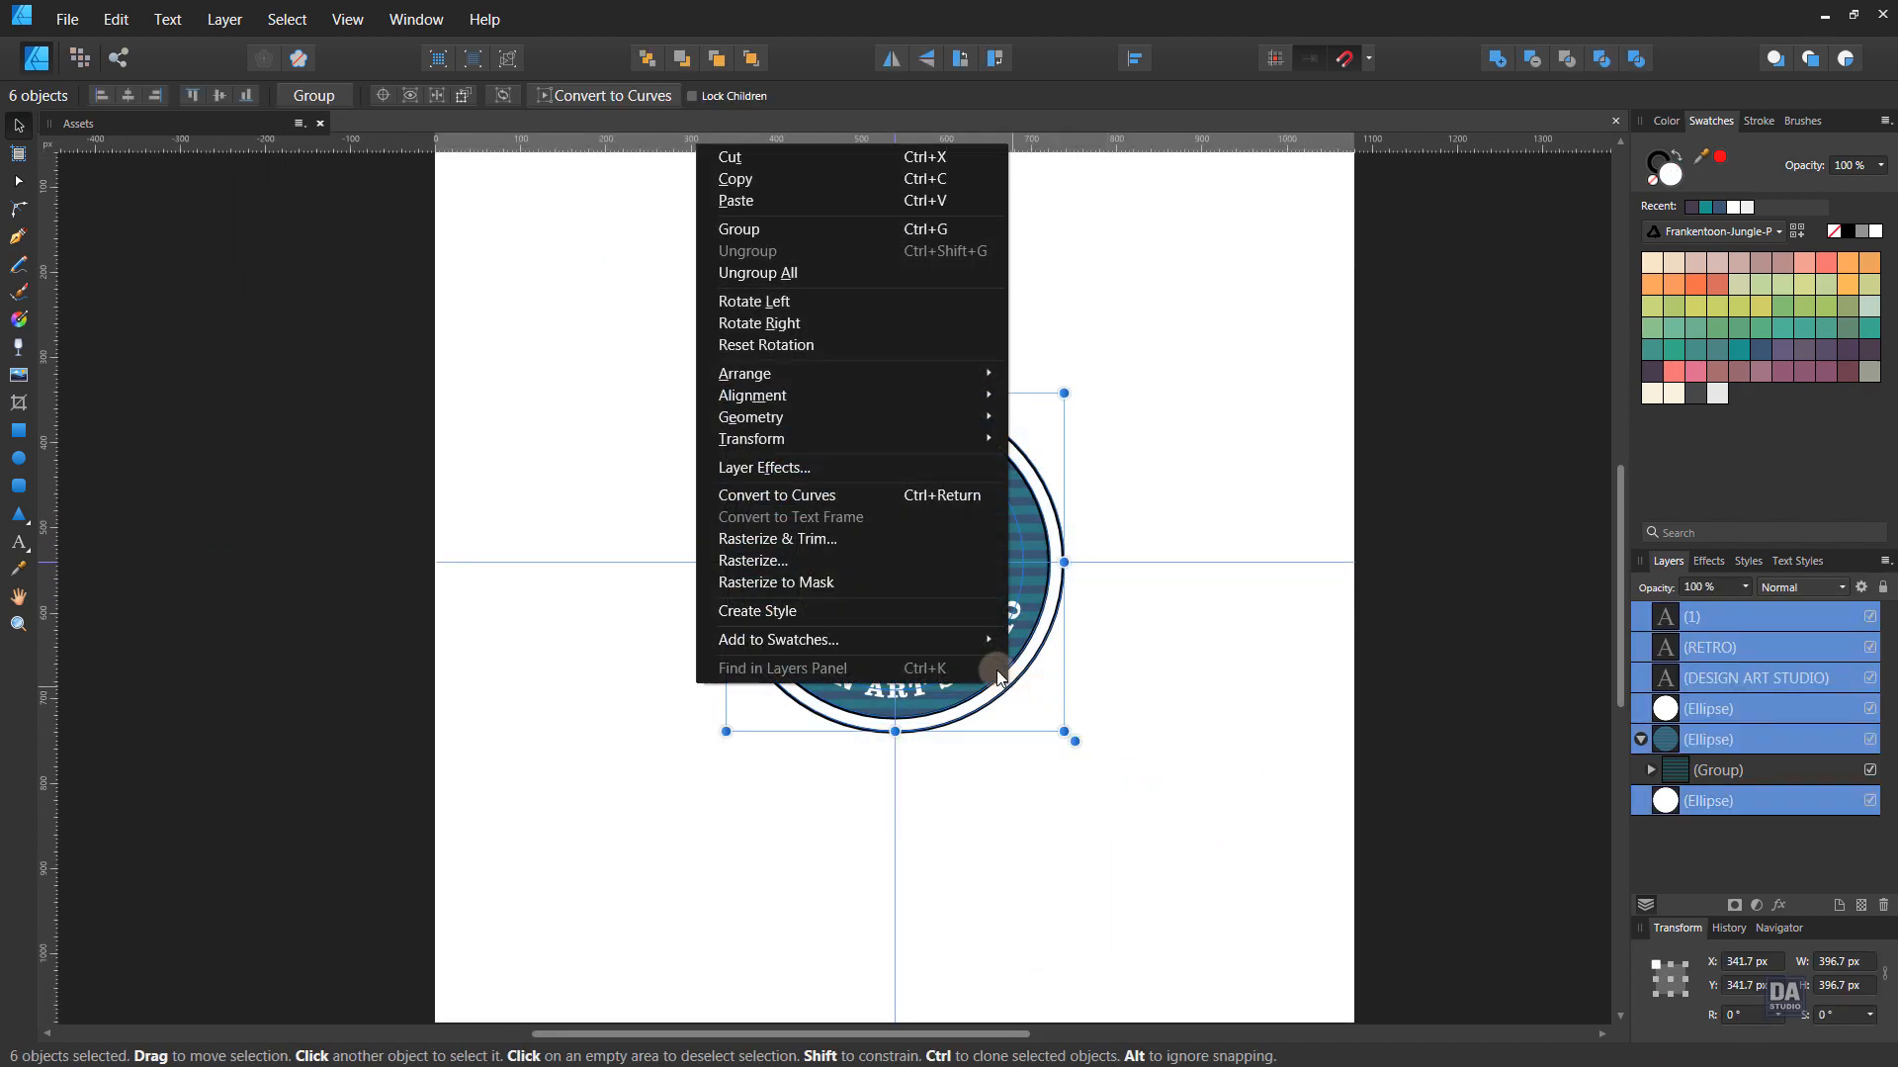
{"action": "left_click", "coordinate": [862, 236]}
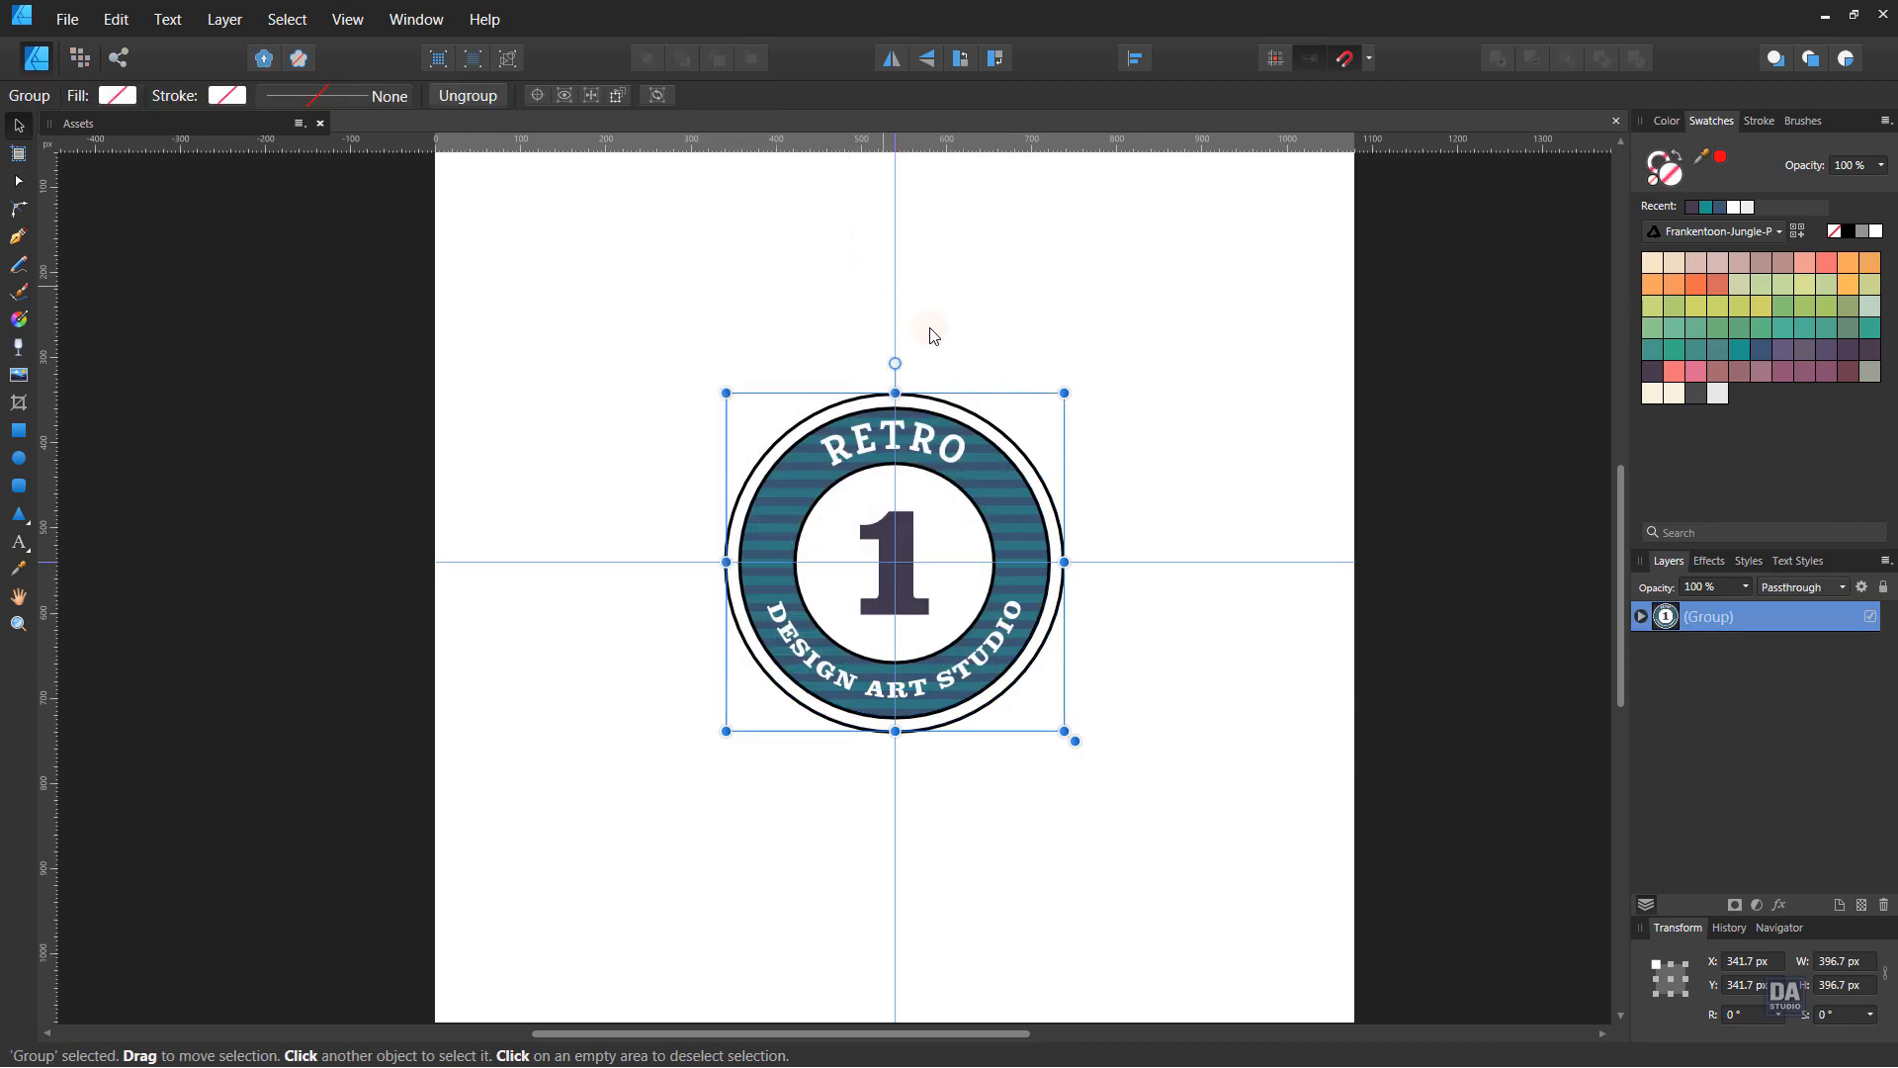
{"action": "left_click", "coordinate": [1119, 432]}
- Hide the guides via the View menu
{"action": "left_click", "coordinate": [358, 30]}
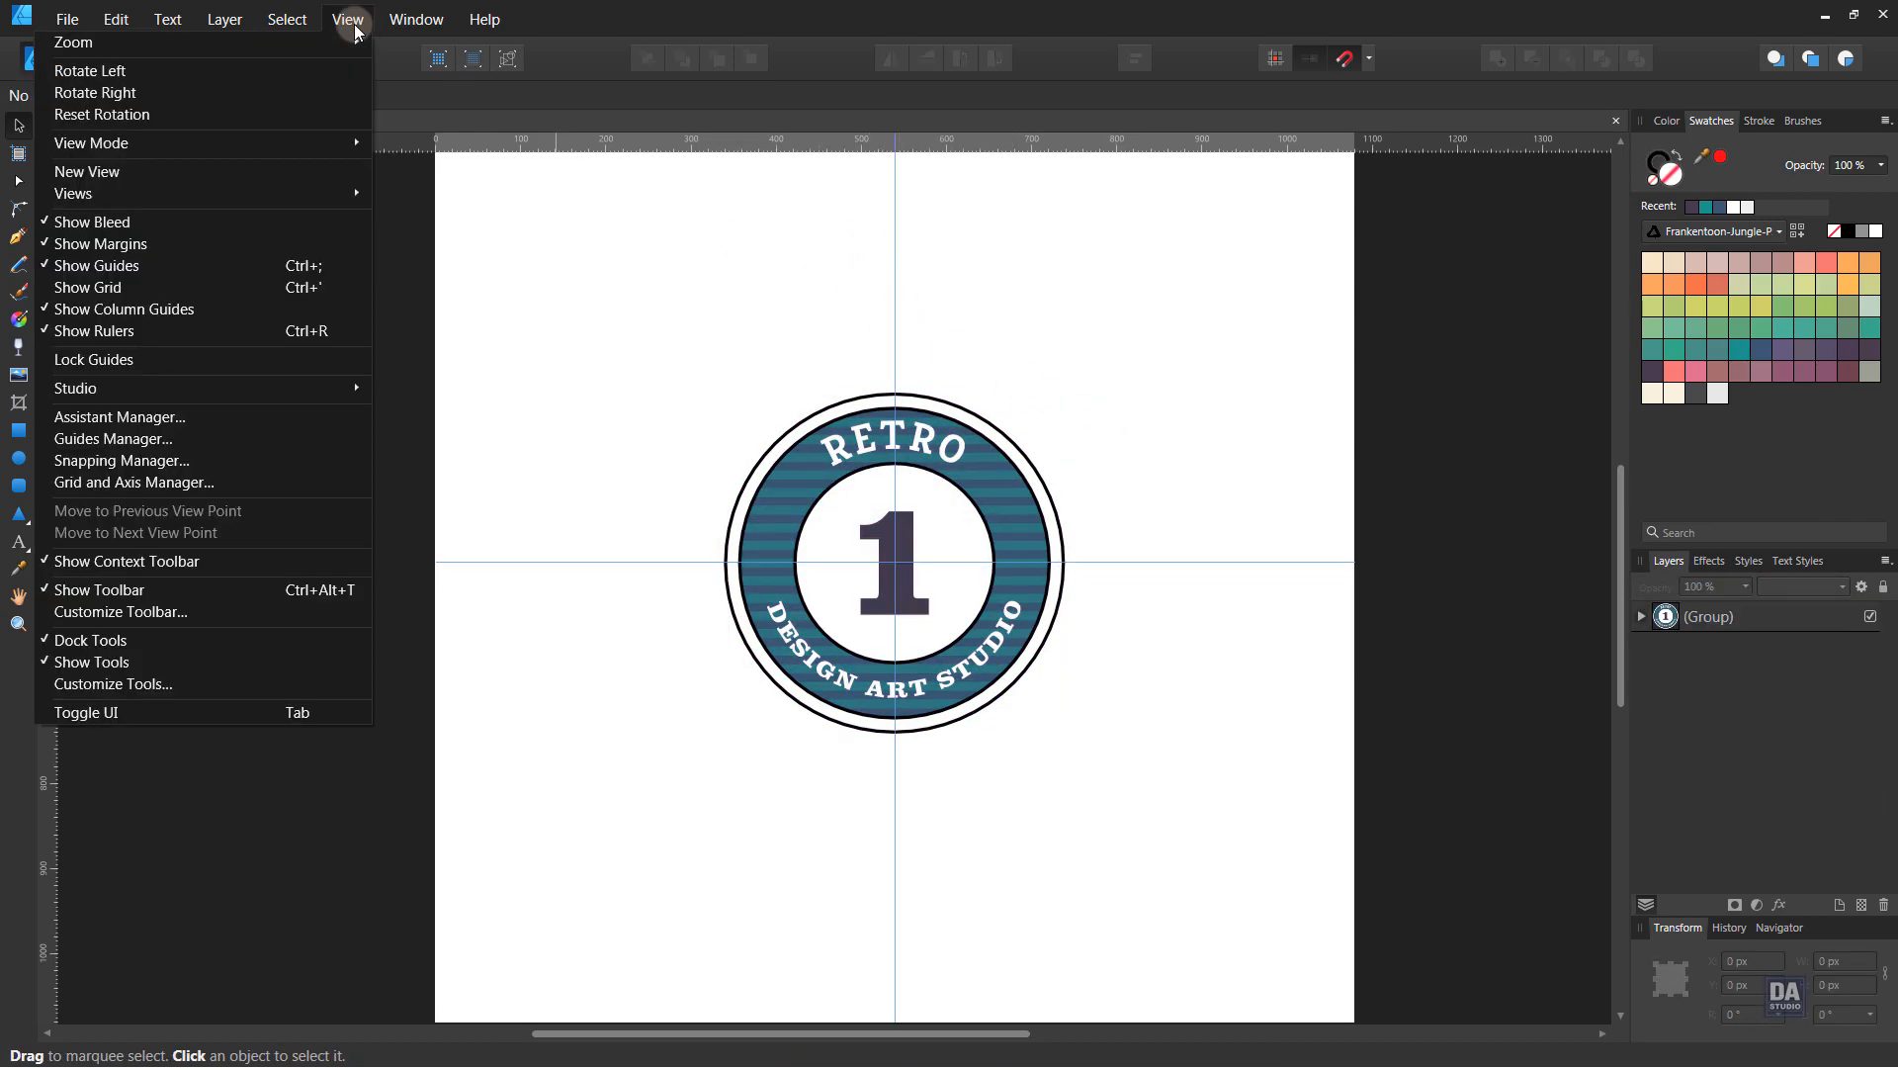
{"action": "left_click", "coordinate": [318, 275]}
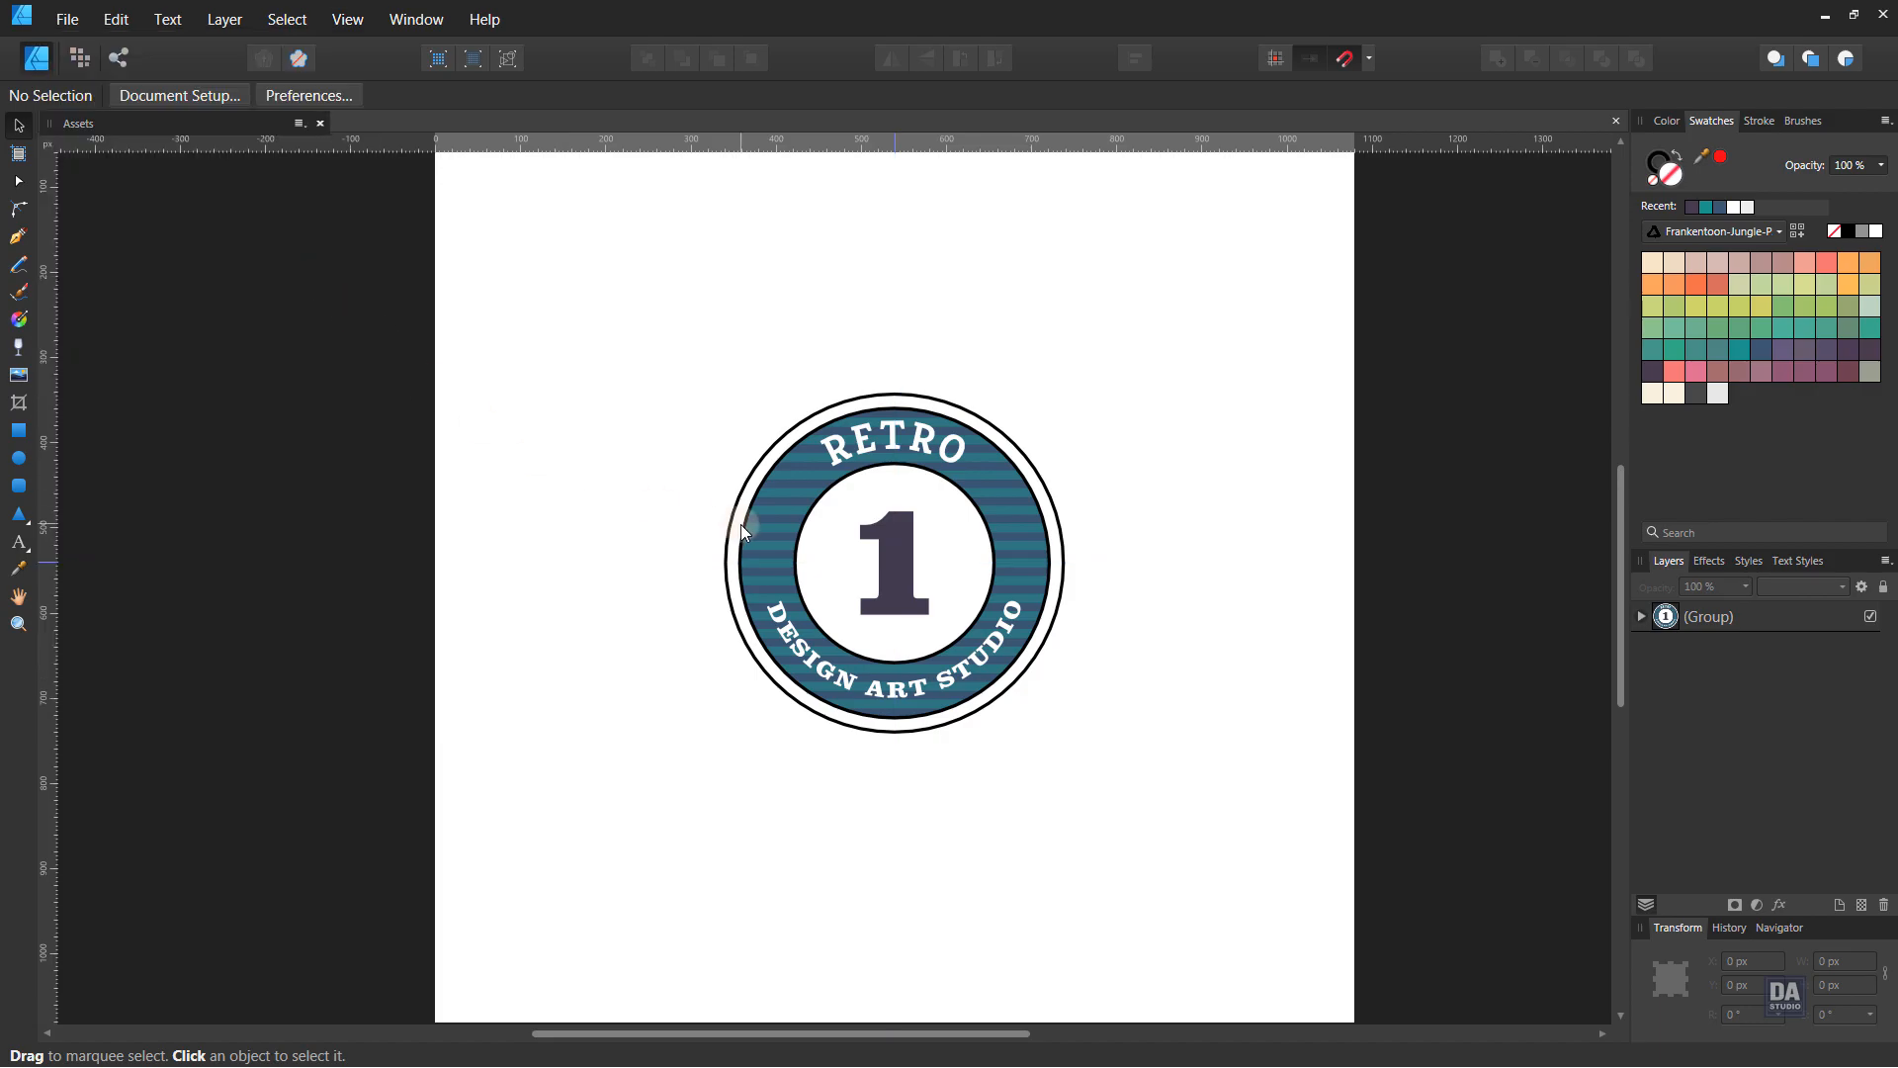
{"action": "left_click", "coordinate": [740, 524]}
- Draw a 1080×1080 px rectangle beneath the badge group and fill it dark teal
{"action": "left_click", "coordinate": [1220, 623]}
{"action": "left_click_drag", "start_coordinate": [761, 542], "coordinate": [704, 532]}
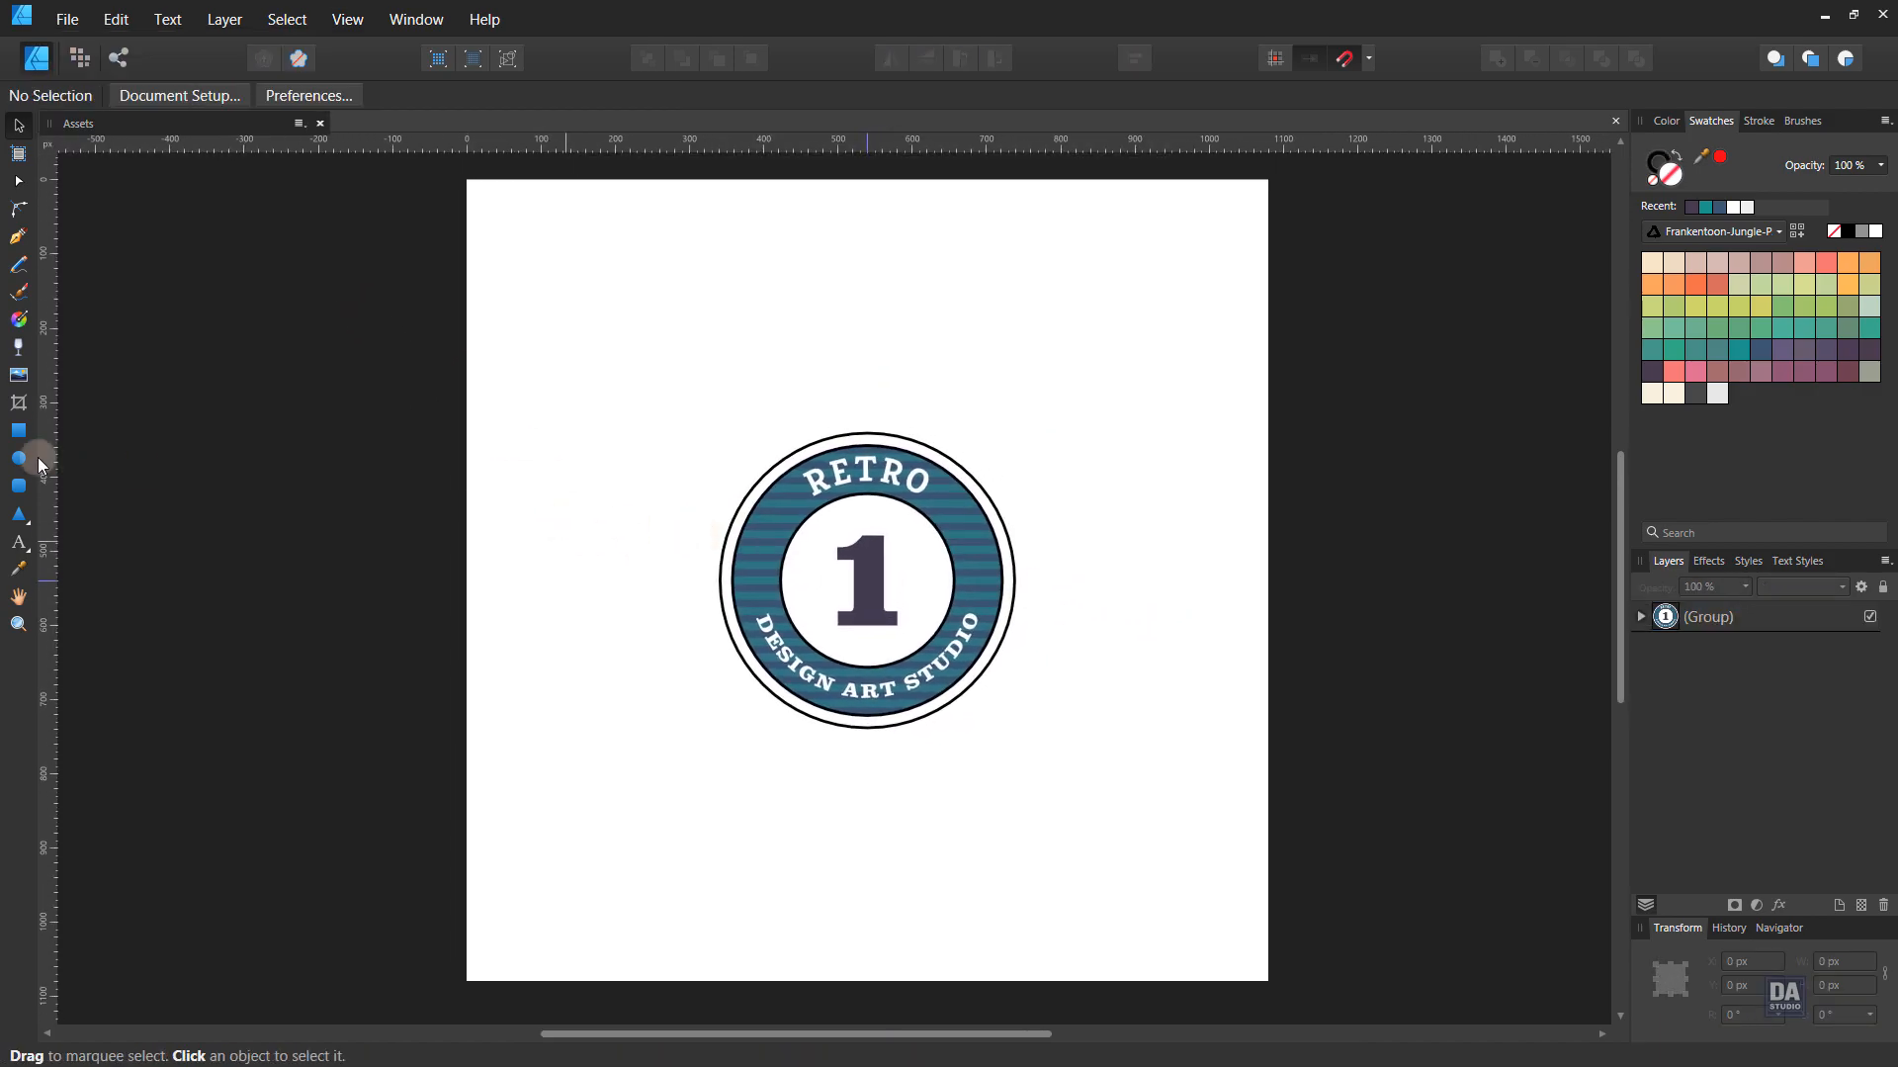
{"action": "left_click", "coordinate": [19, 430]}
{"action": "left_click_drag", "start_coordinate": [467, 180], "coordinate": [1269, 980]}
{"action": "left_click_drag", "start_coordinate": [1762, 616], "coordinate": [1777, 689]}
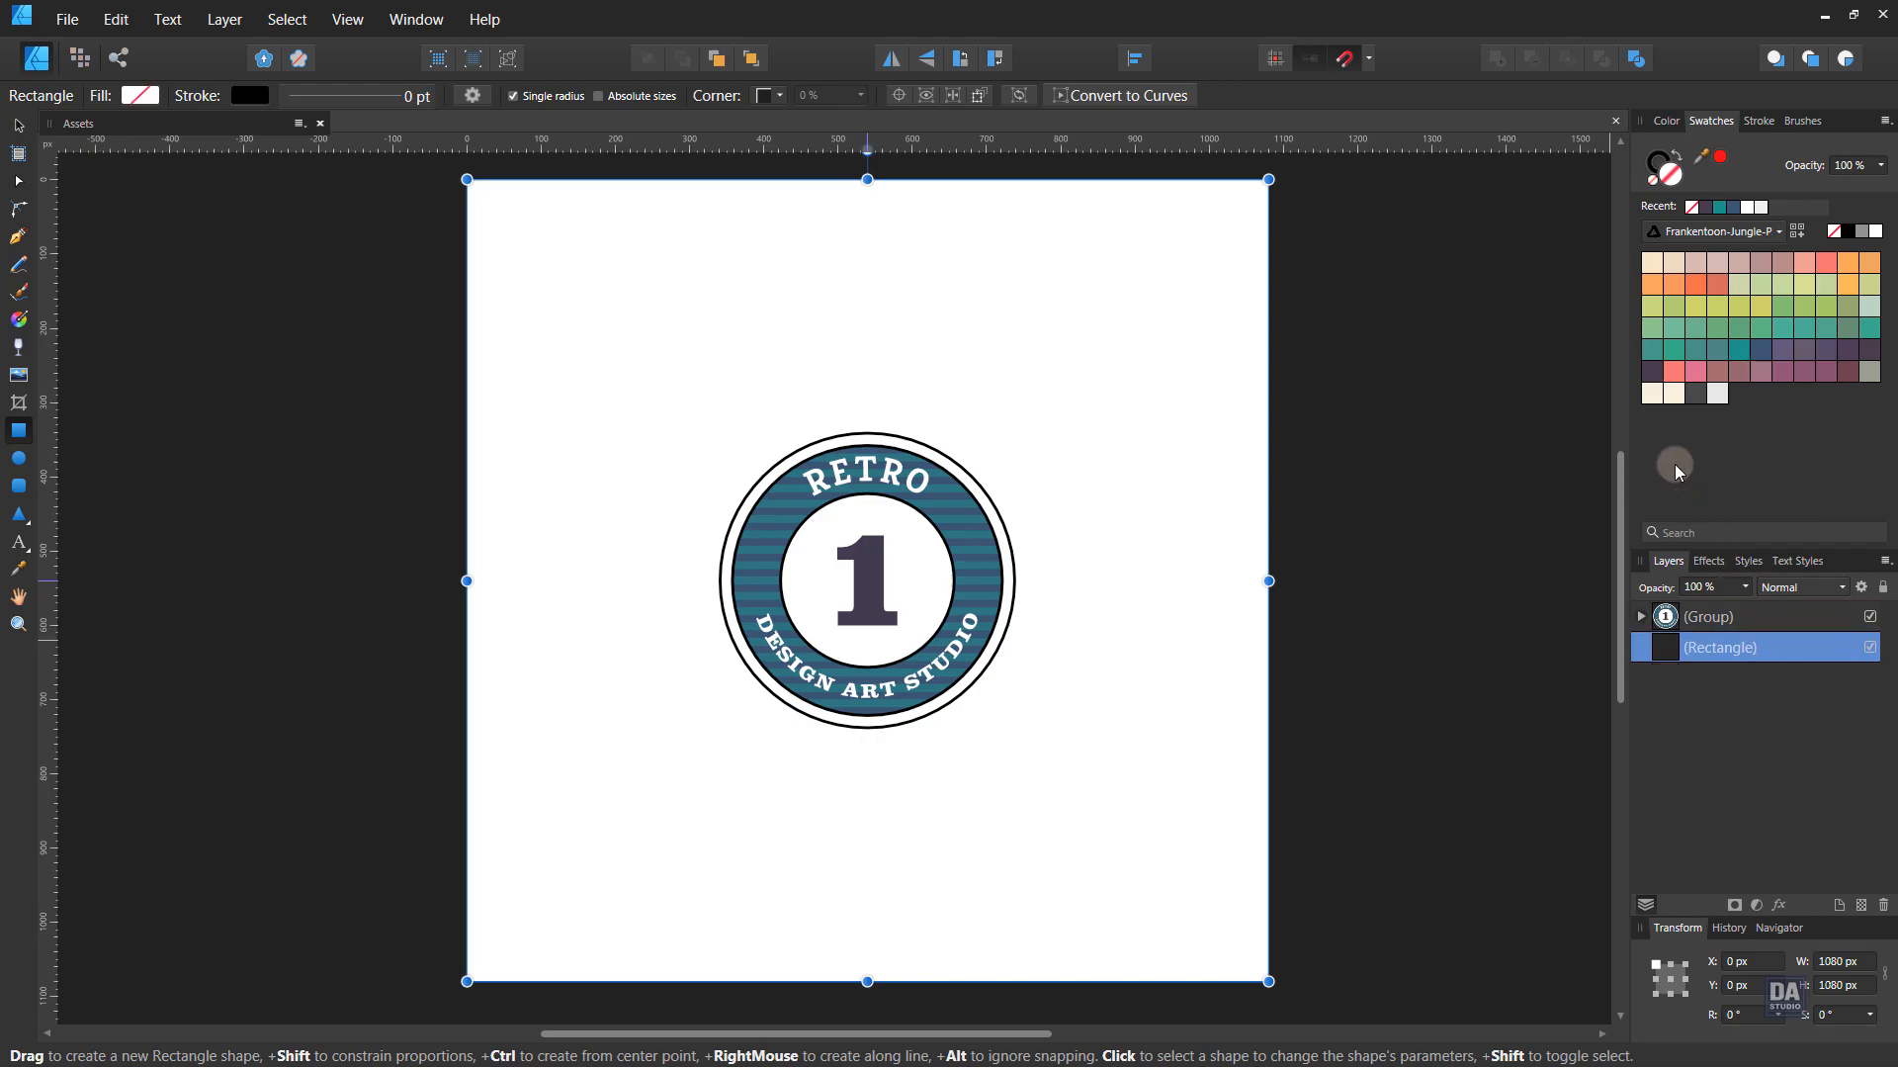
{"action": "left_click", "coordinate": [1757, 352]}
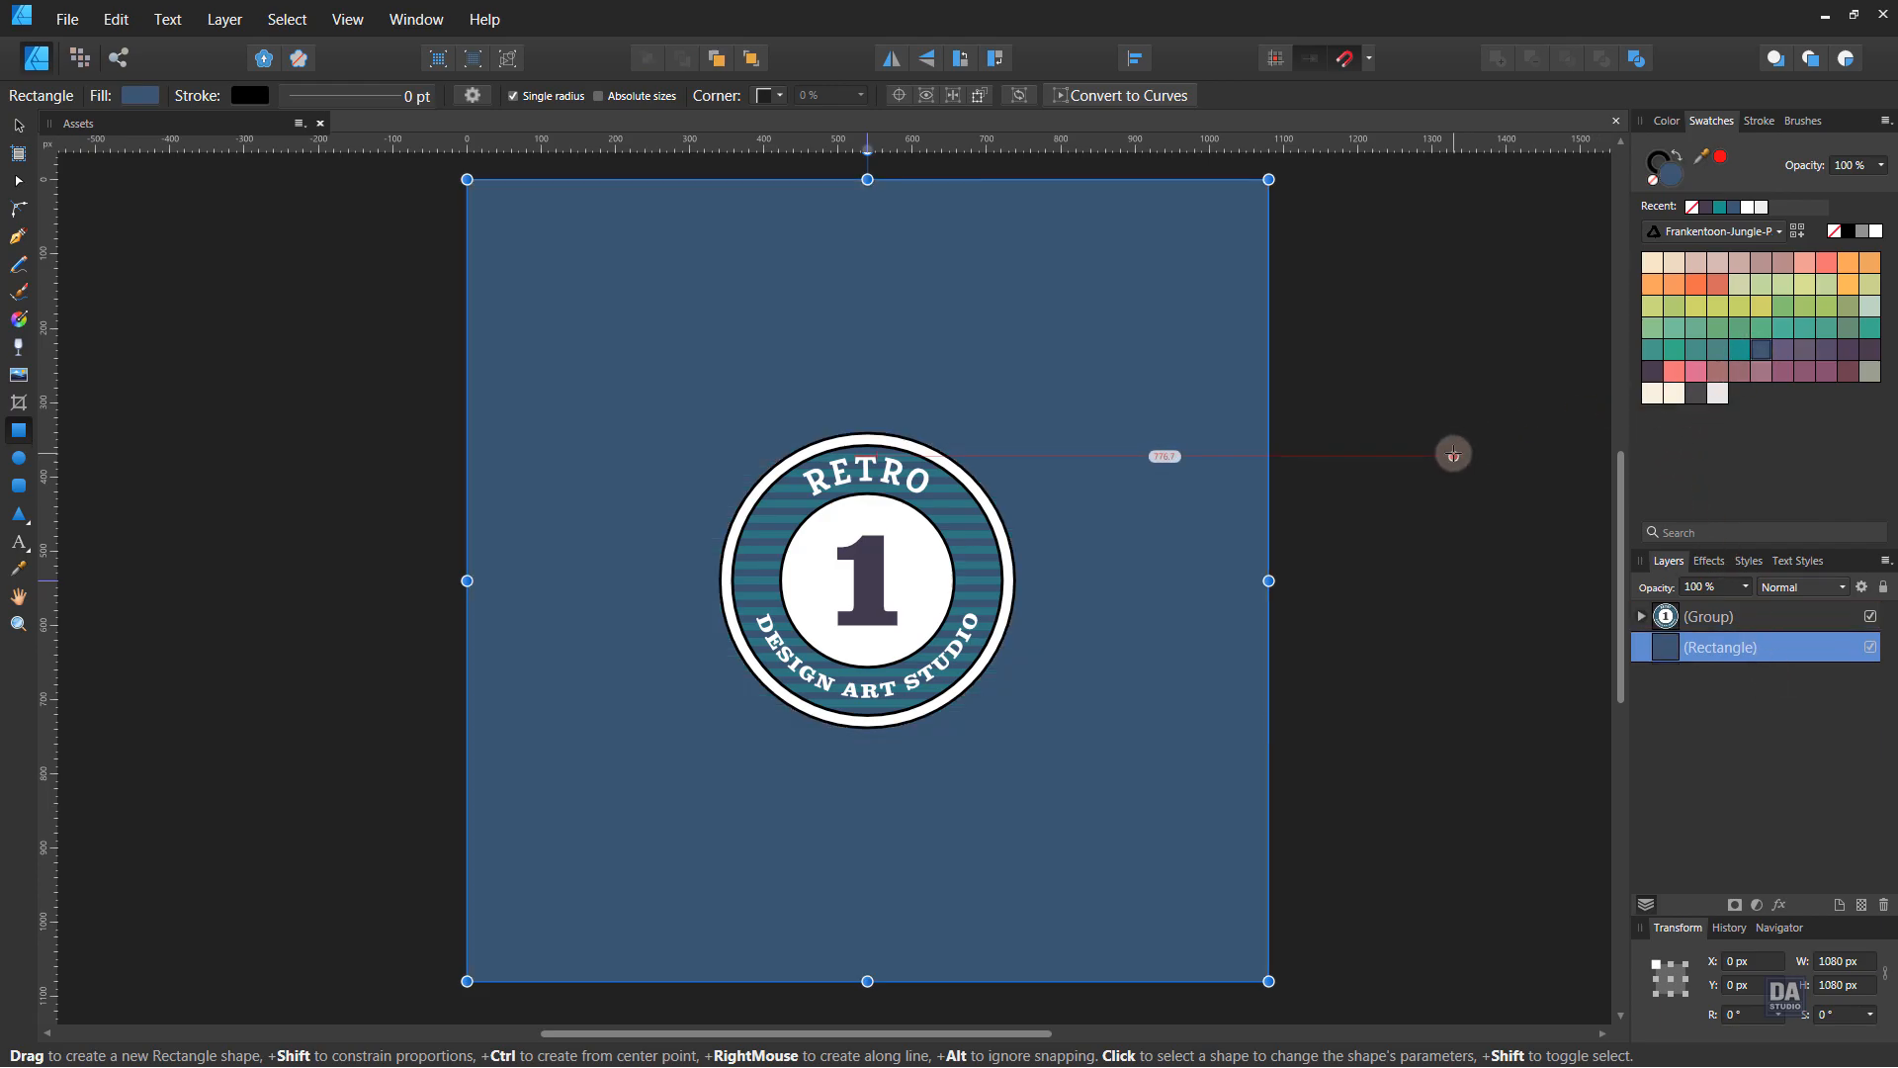
{"action": "left_click", "coordinate": [1720, 350]}
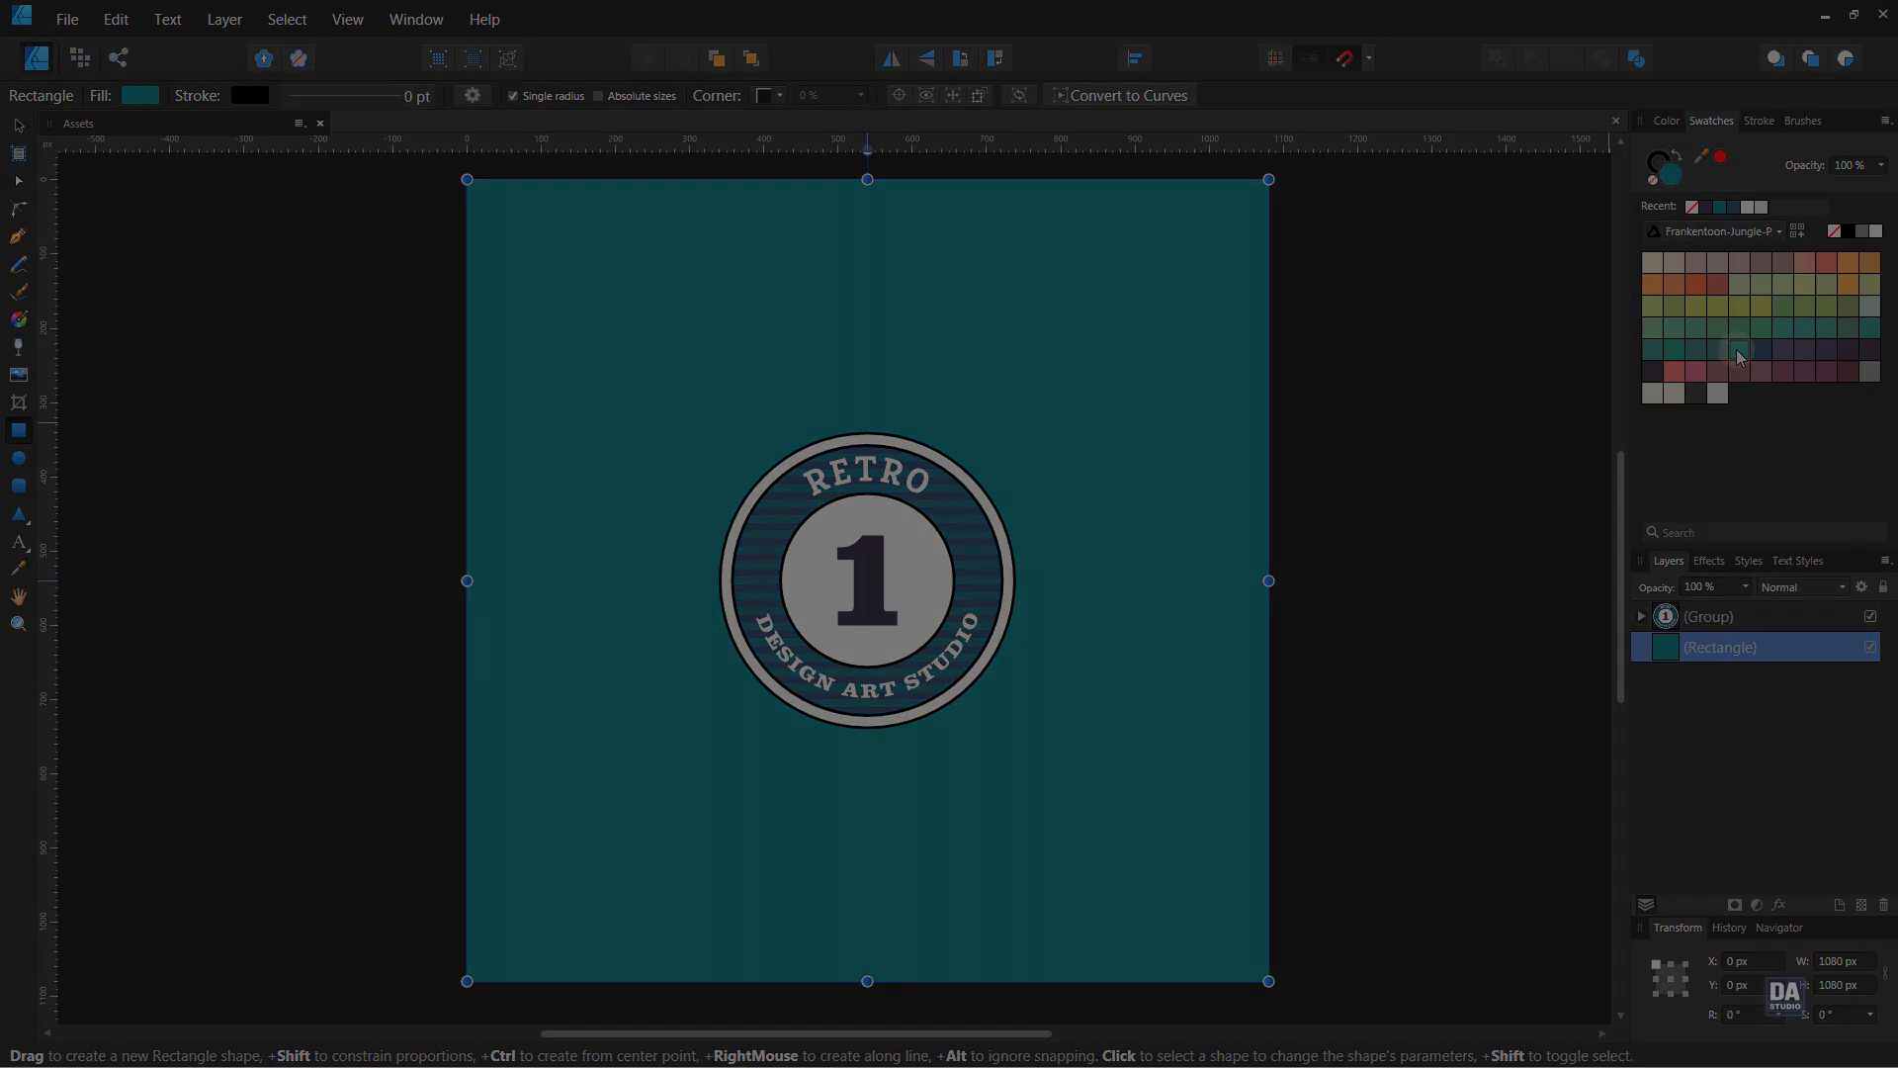